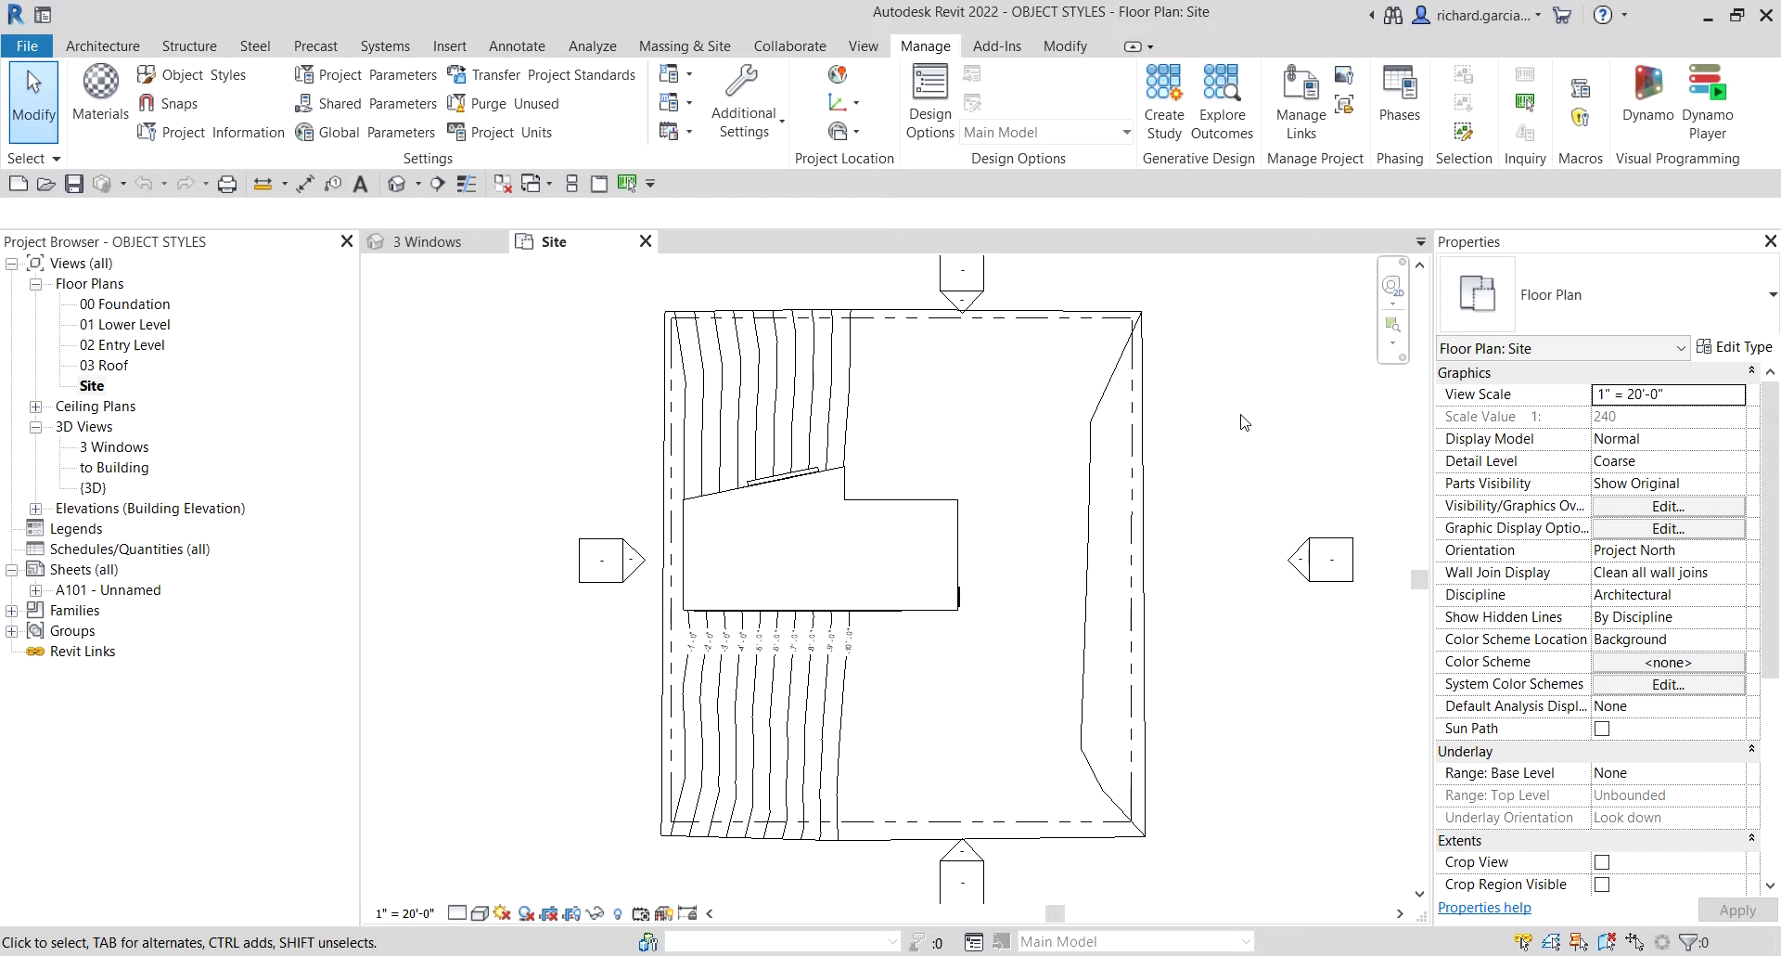
Step: Open Line Styles from Additional Settings and expand the Lines category to see its subcategories
left_click(763, 139)
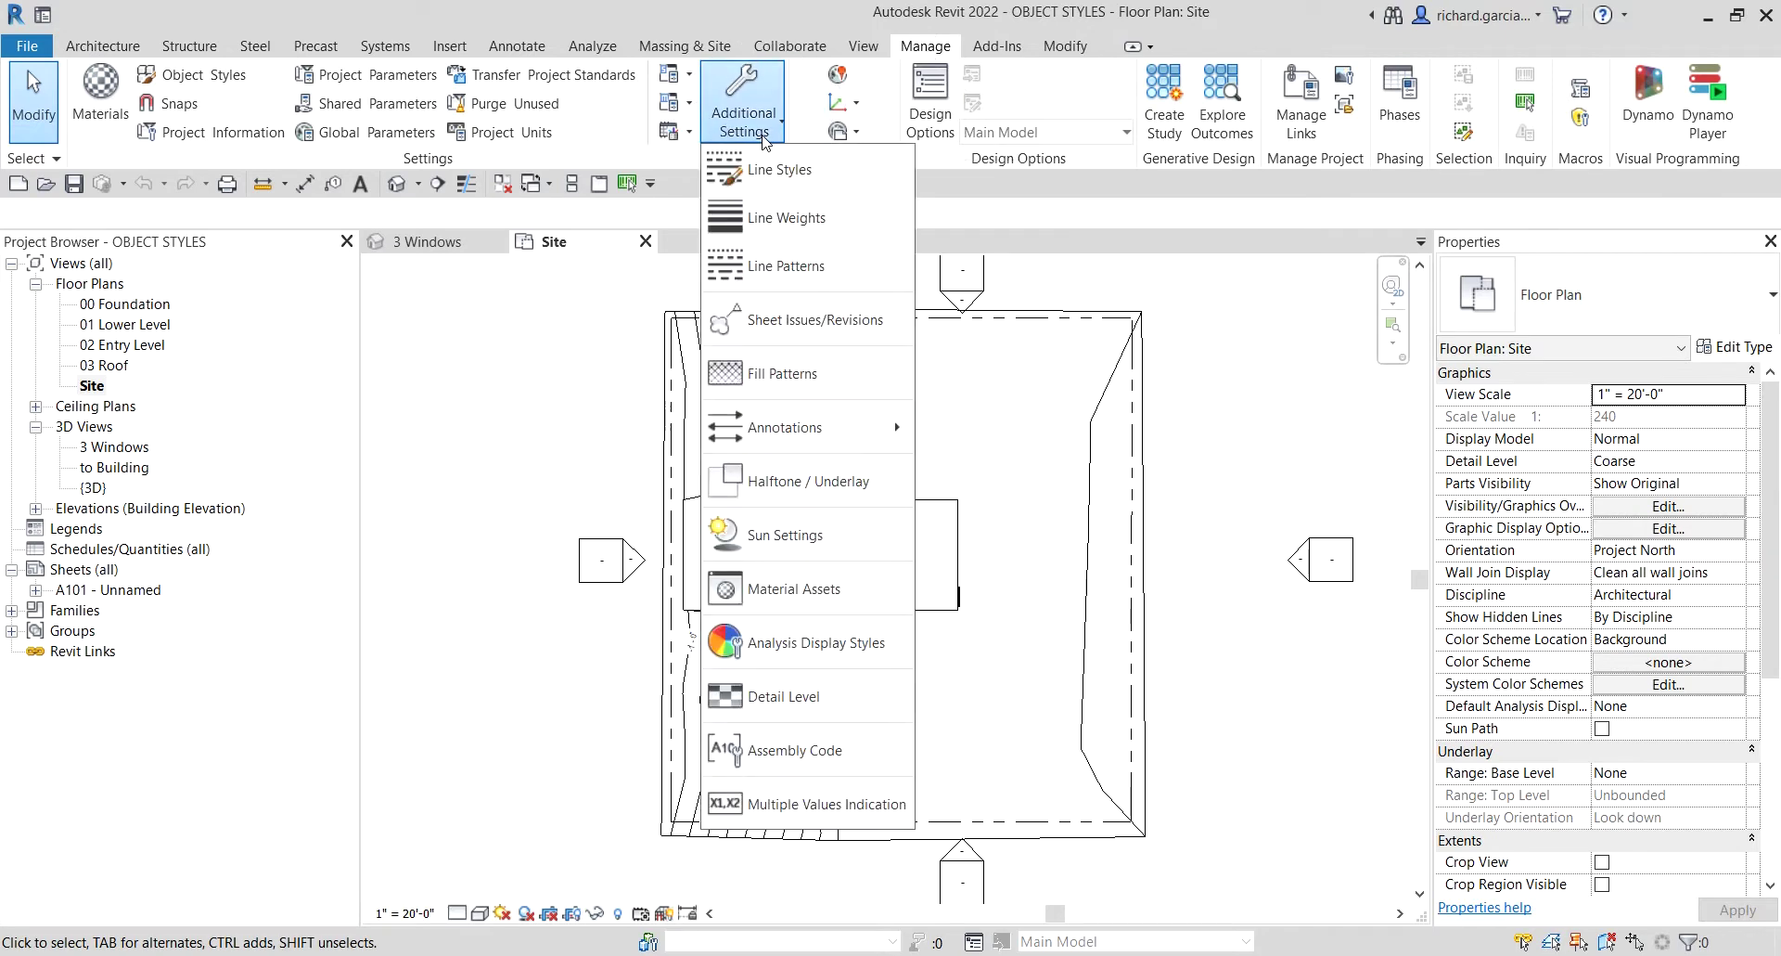
left_click(777, 182)
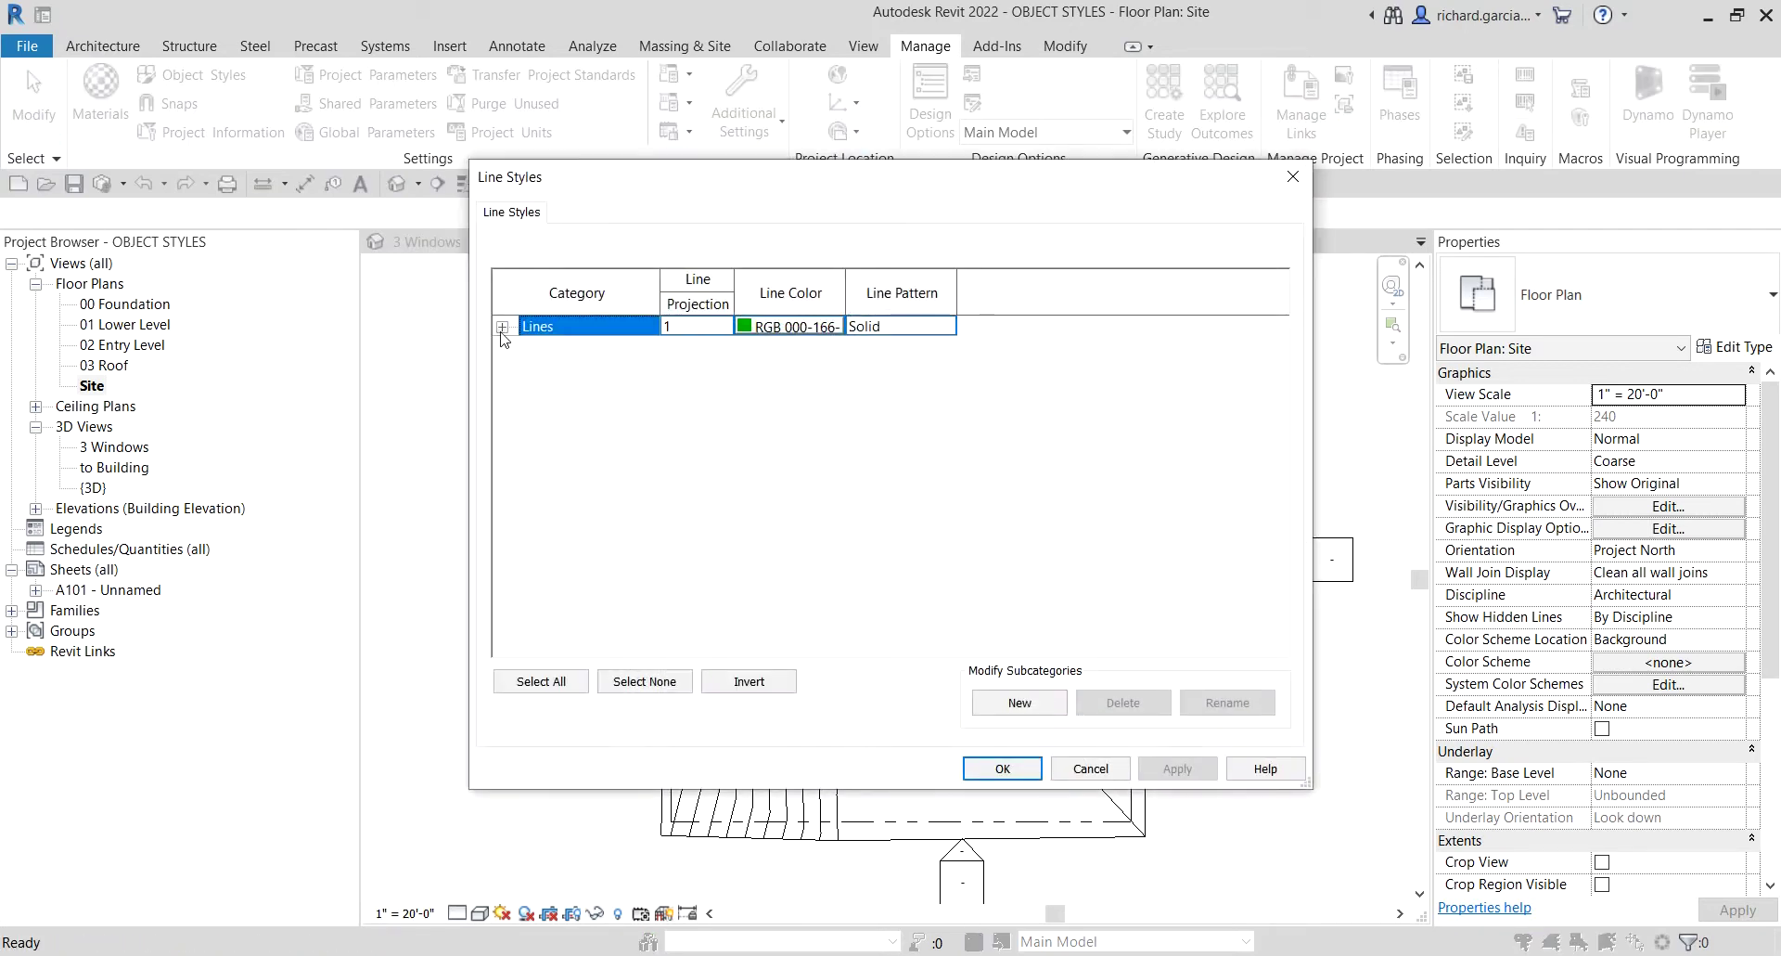
left_click(502, 326)
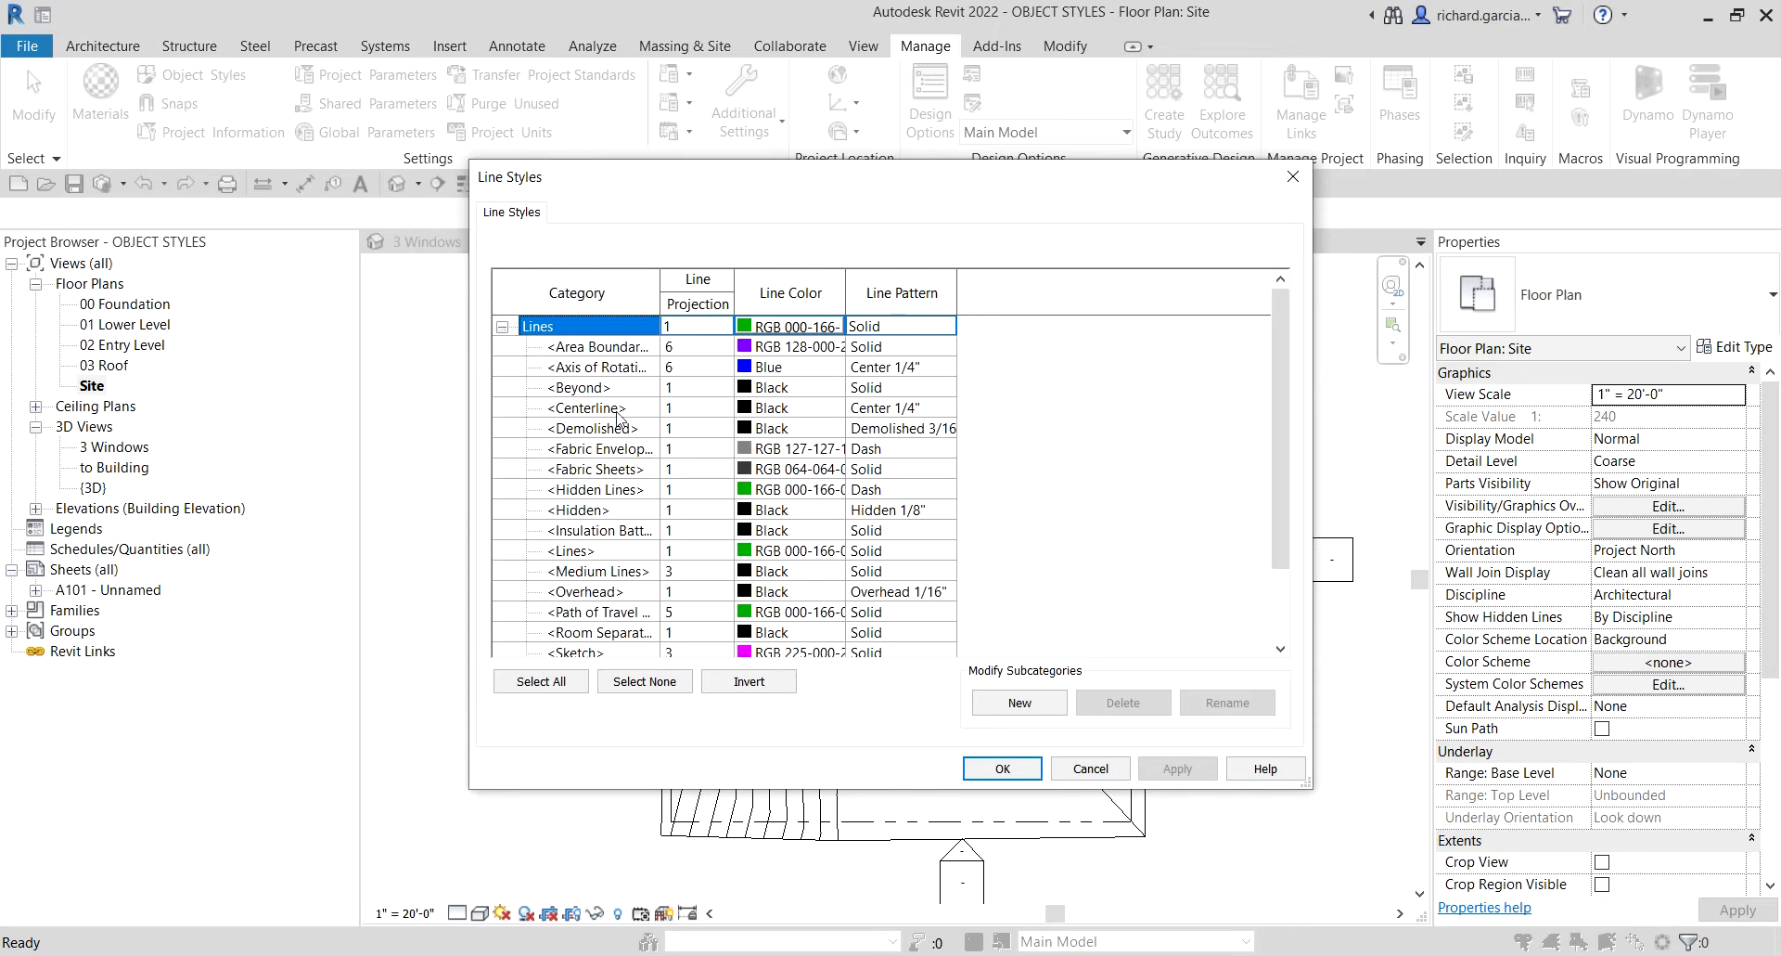
scroll(620, 383, "down", 1)
scroll(620, 383, "down", 1)
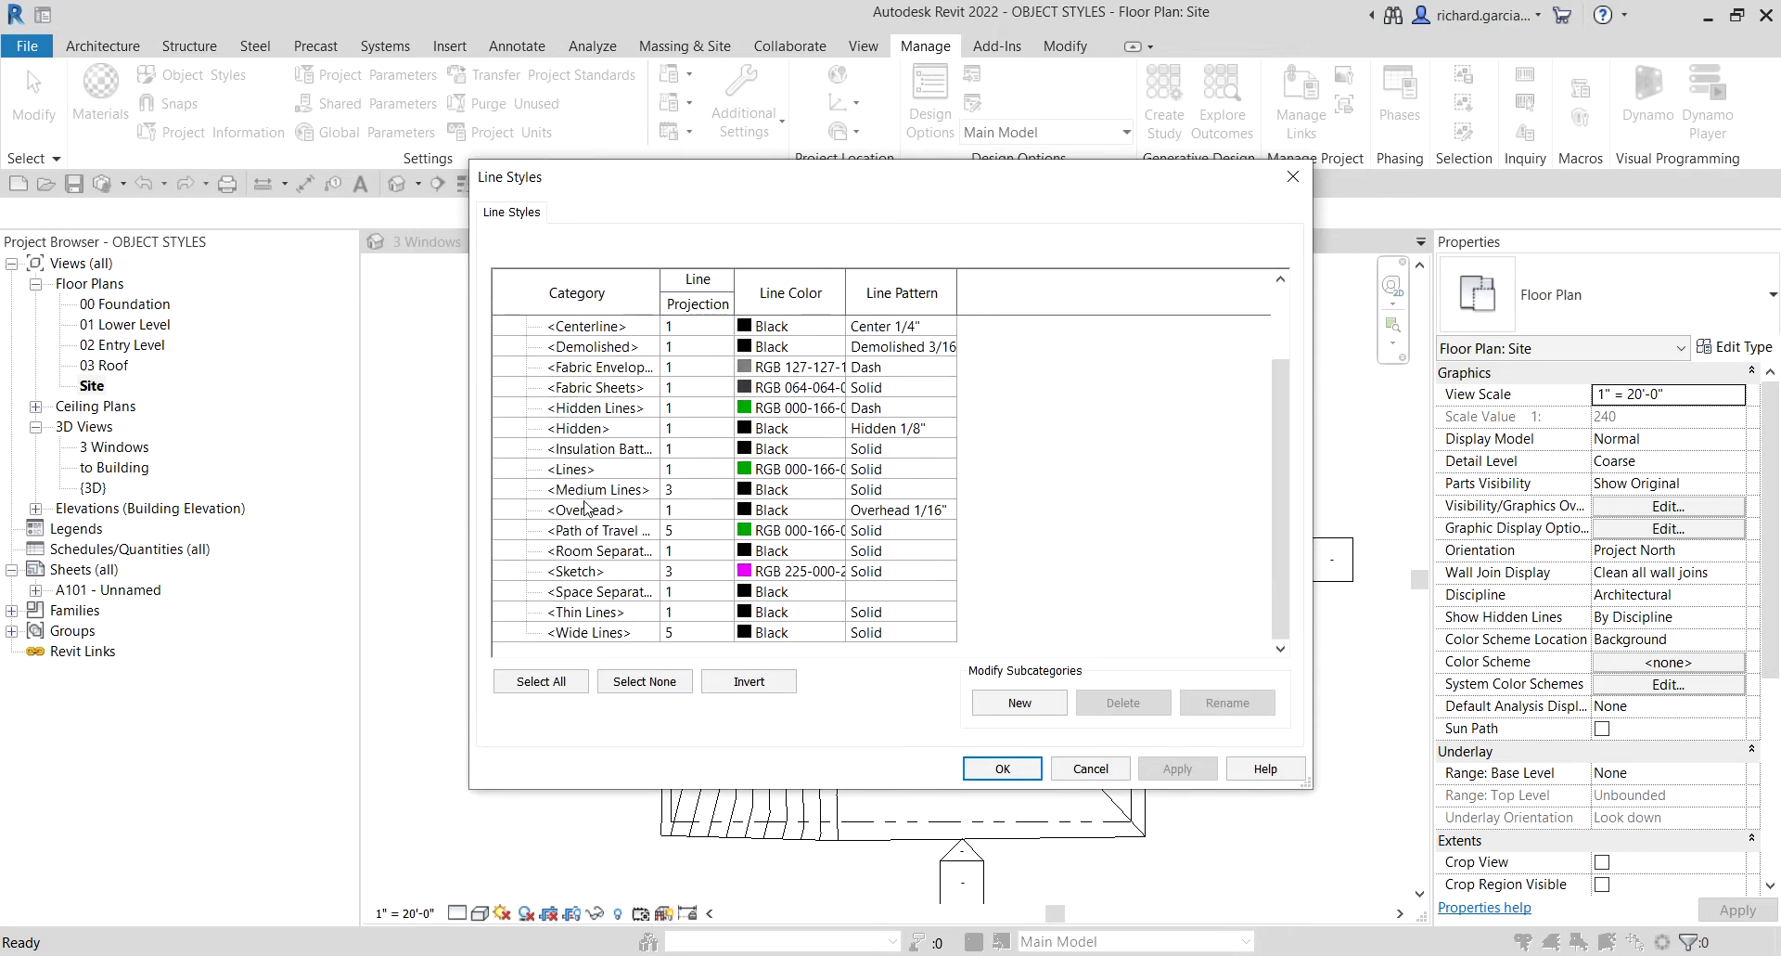
scroll(584, 508, "up", 2)
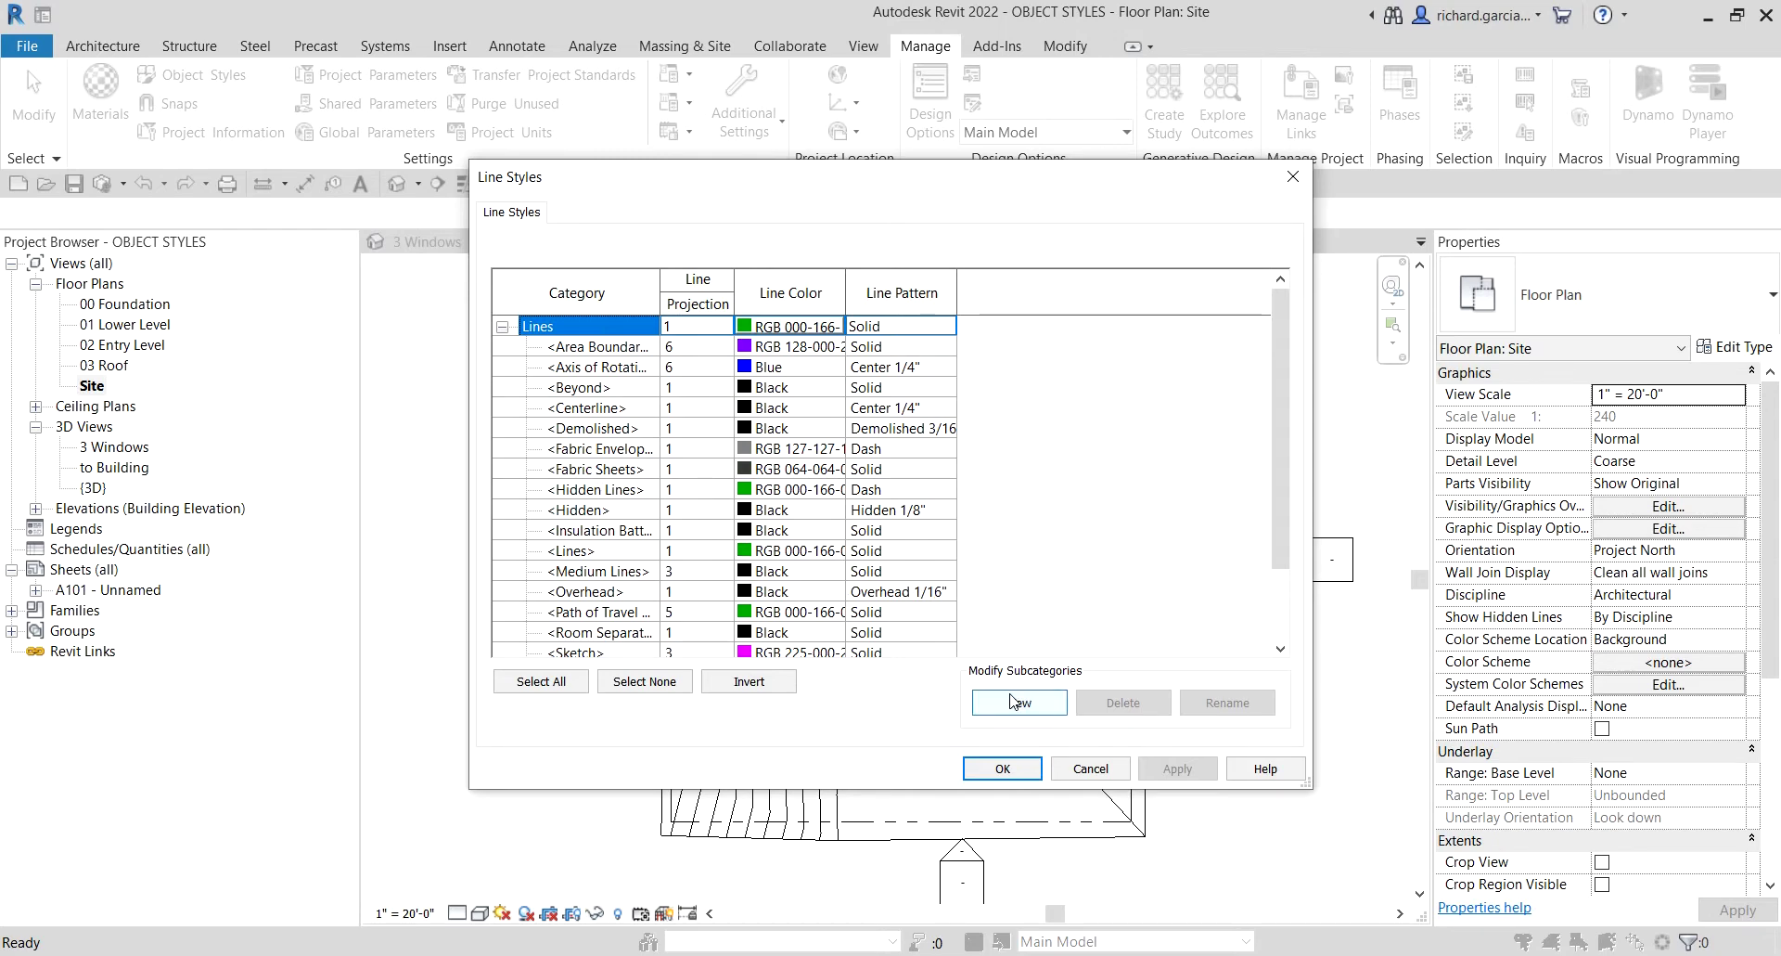
Step: Create a new Lines subcategory named 'Zoning Setback'
left_click(1014, 702)
left_click(1018, 705)
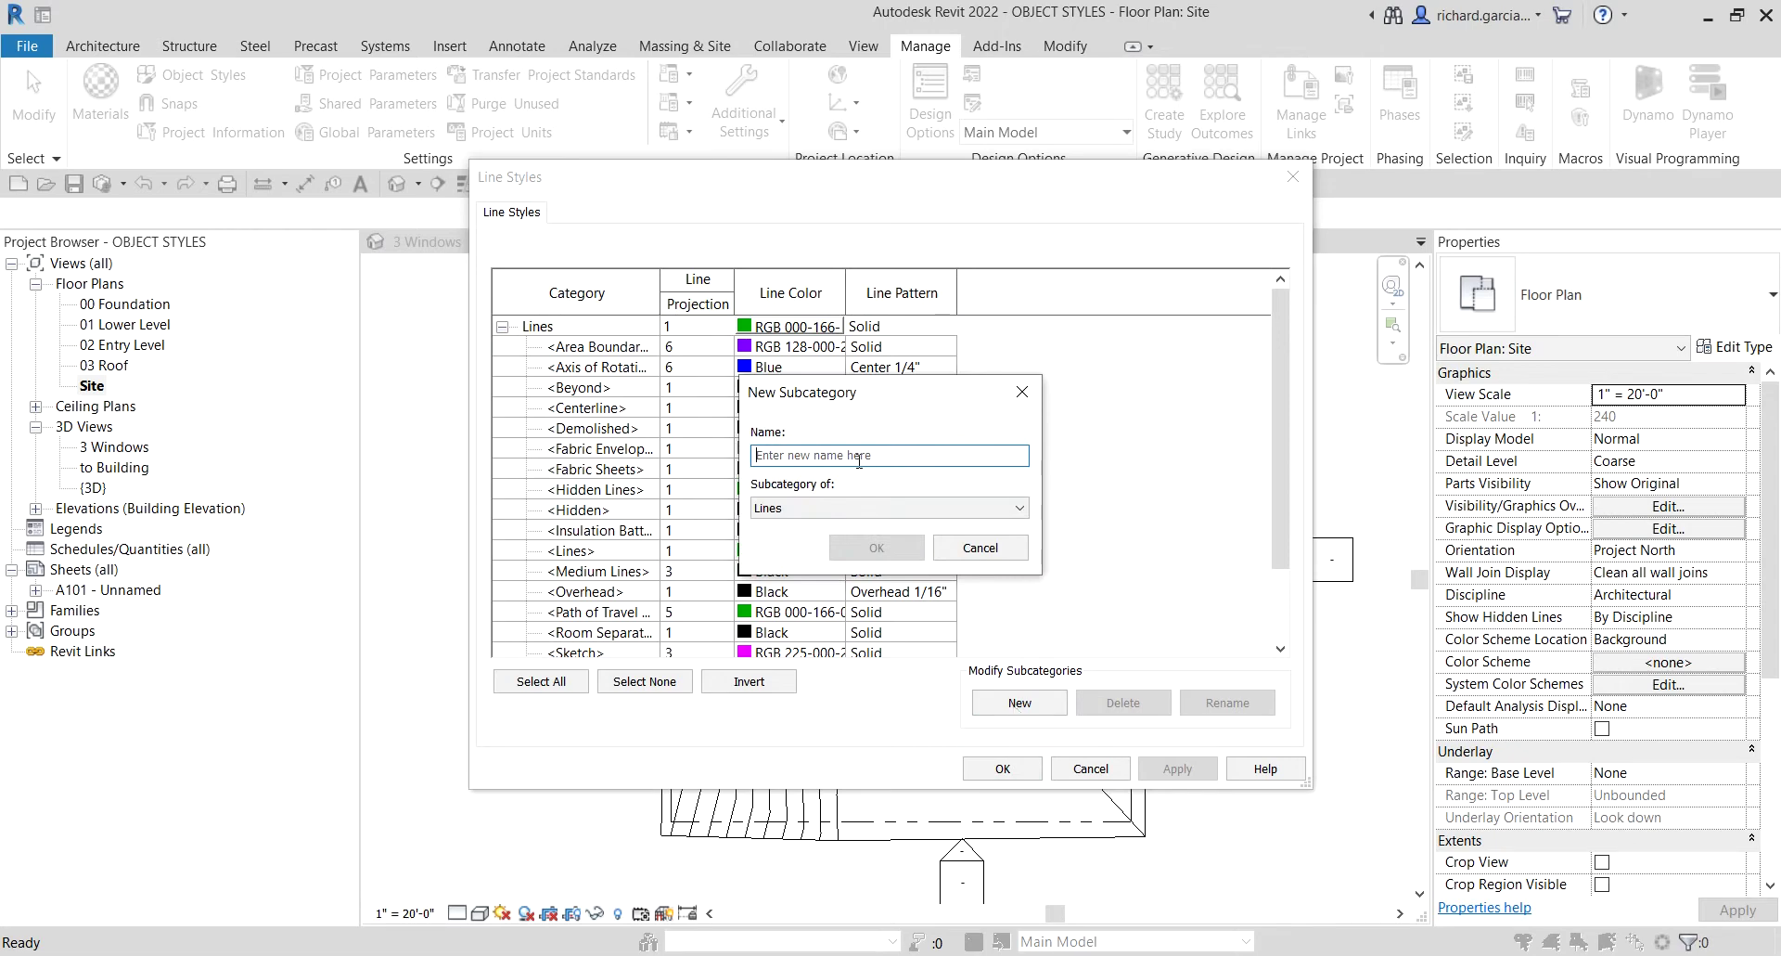
left_click(859, 456)
type("Zoning ")
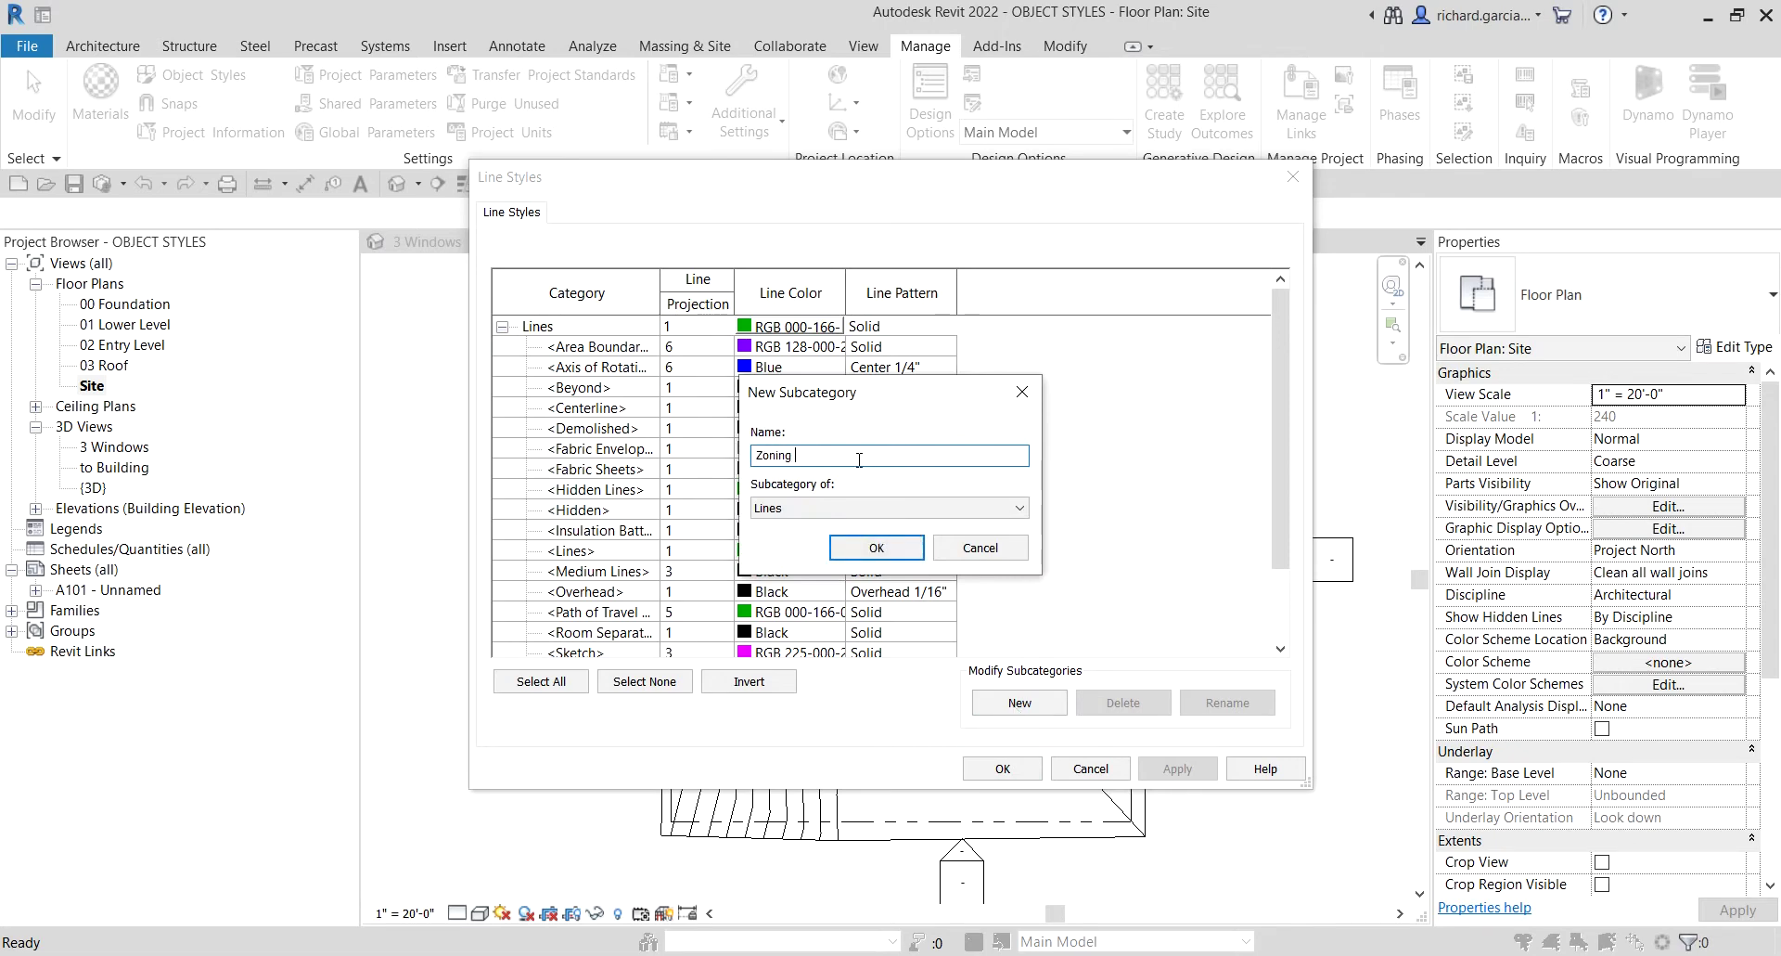
type("Setback")
left_click(881, 551)
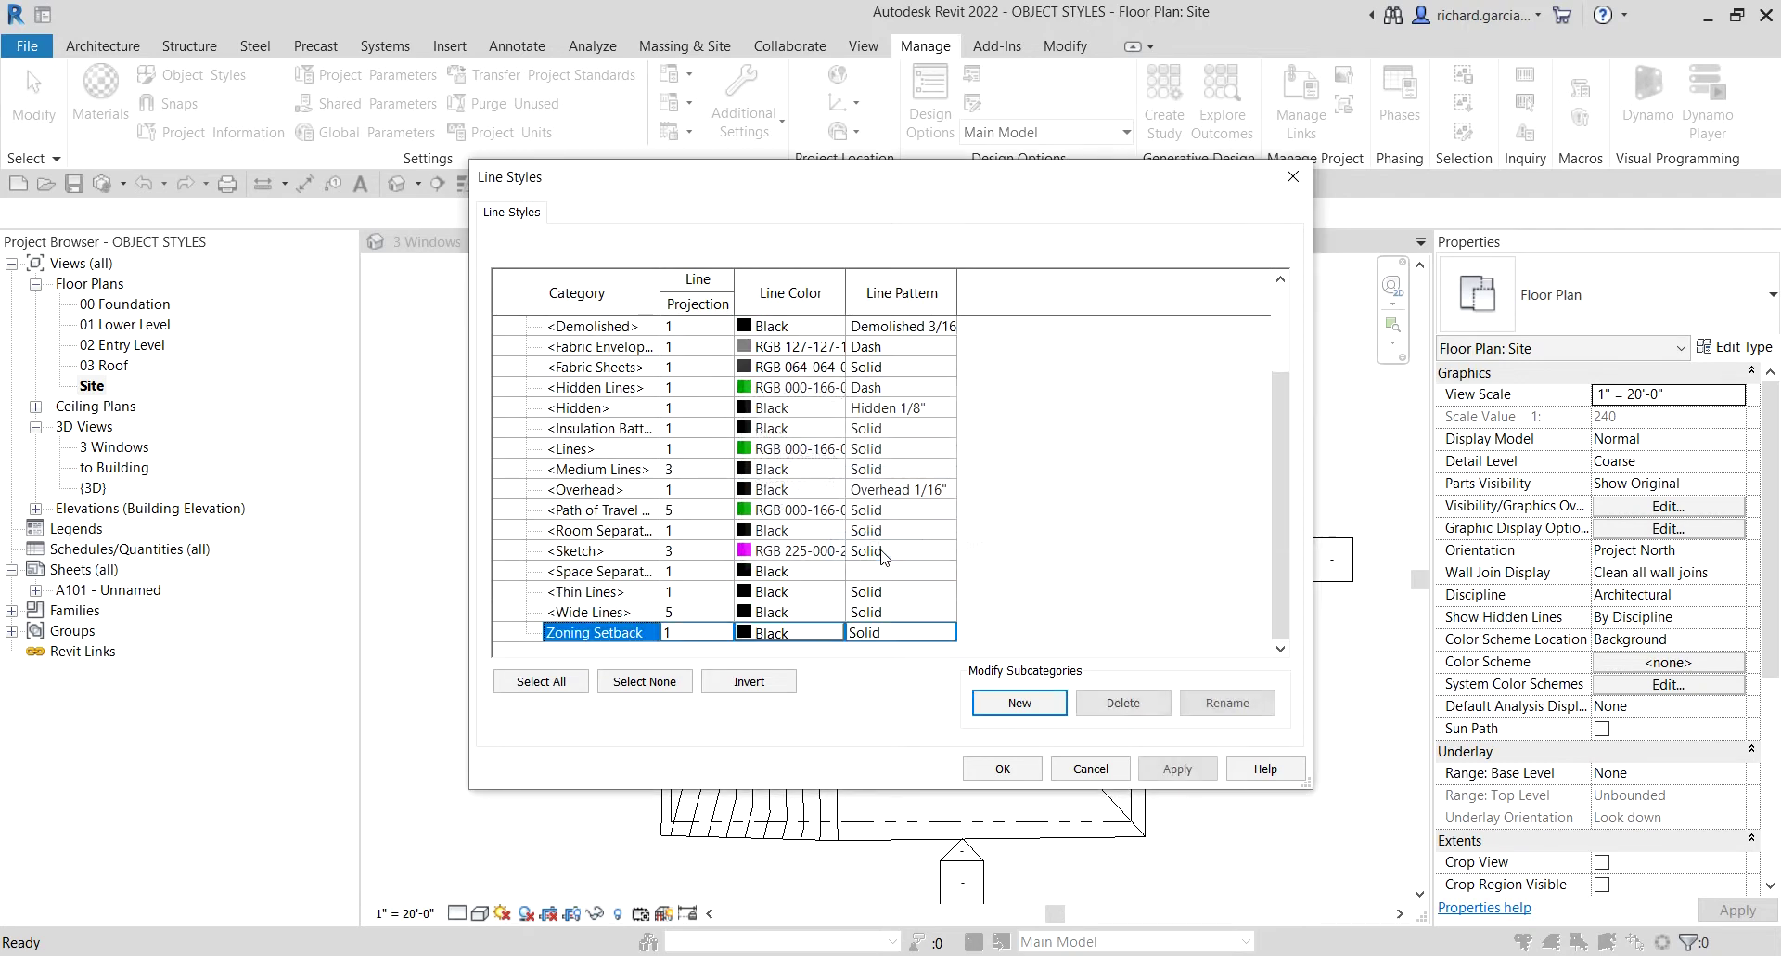
Step: Give the Zoning Setback line style projection weight 3 and Red colour
left_click(619, 633)
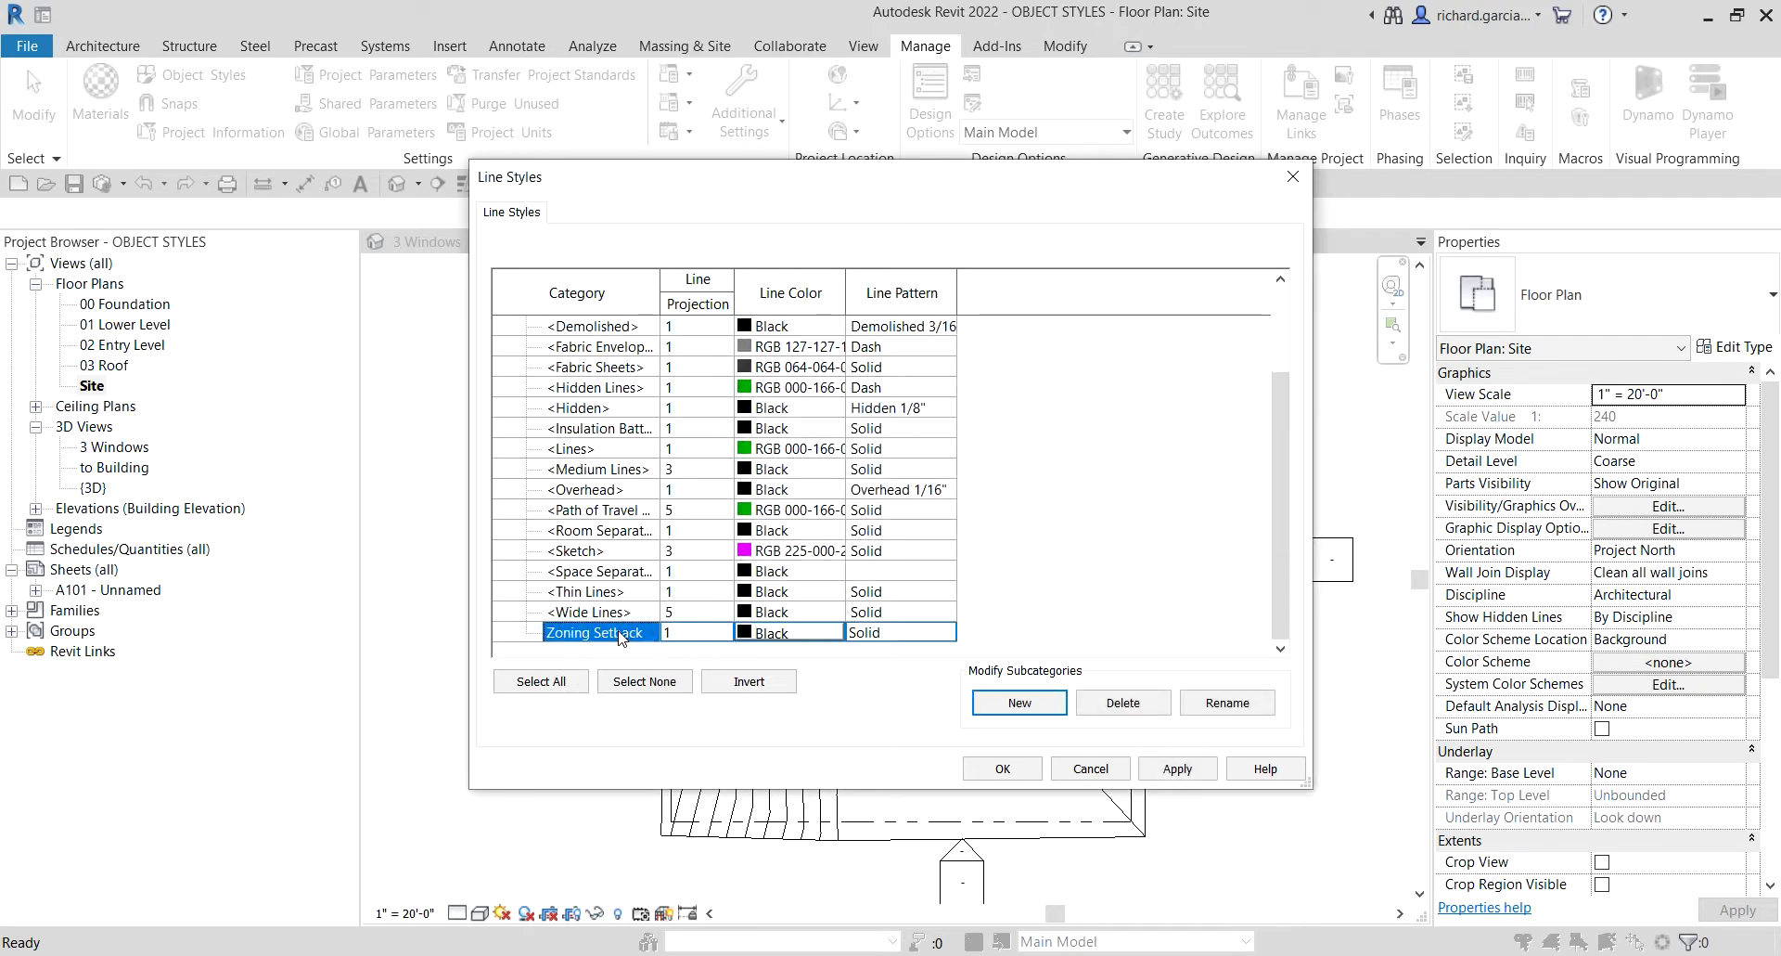
left_click(698, 633)
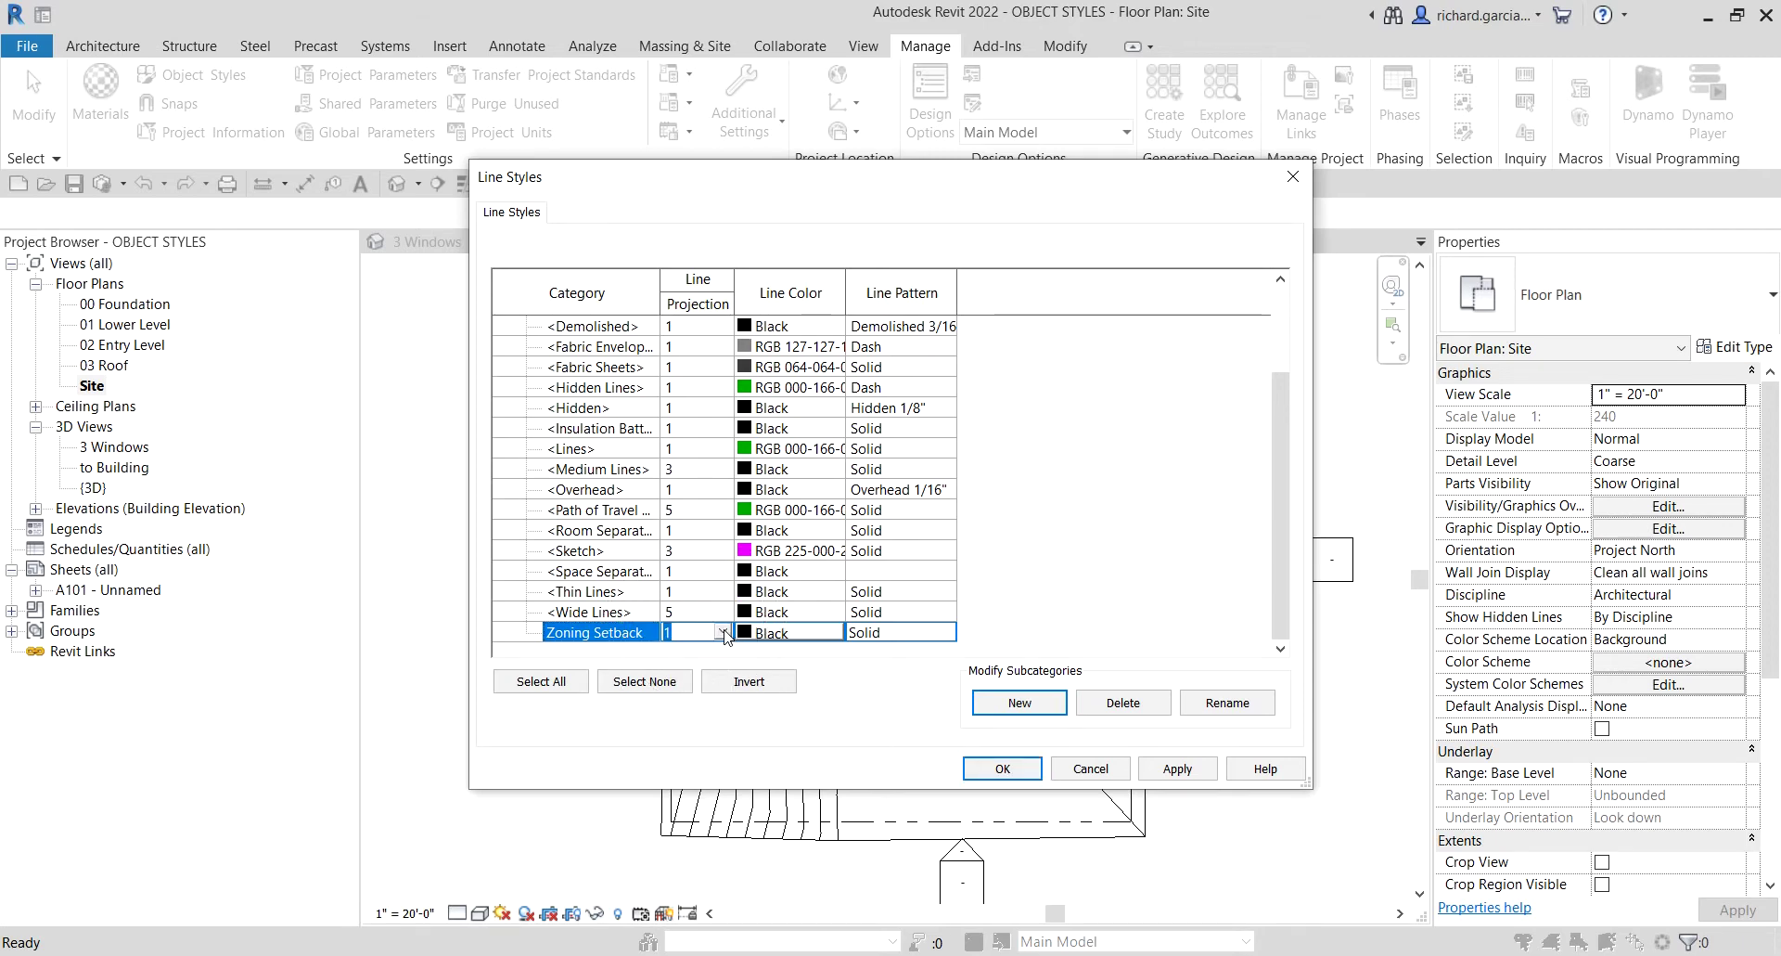
left_click(722, 631)
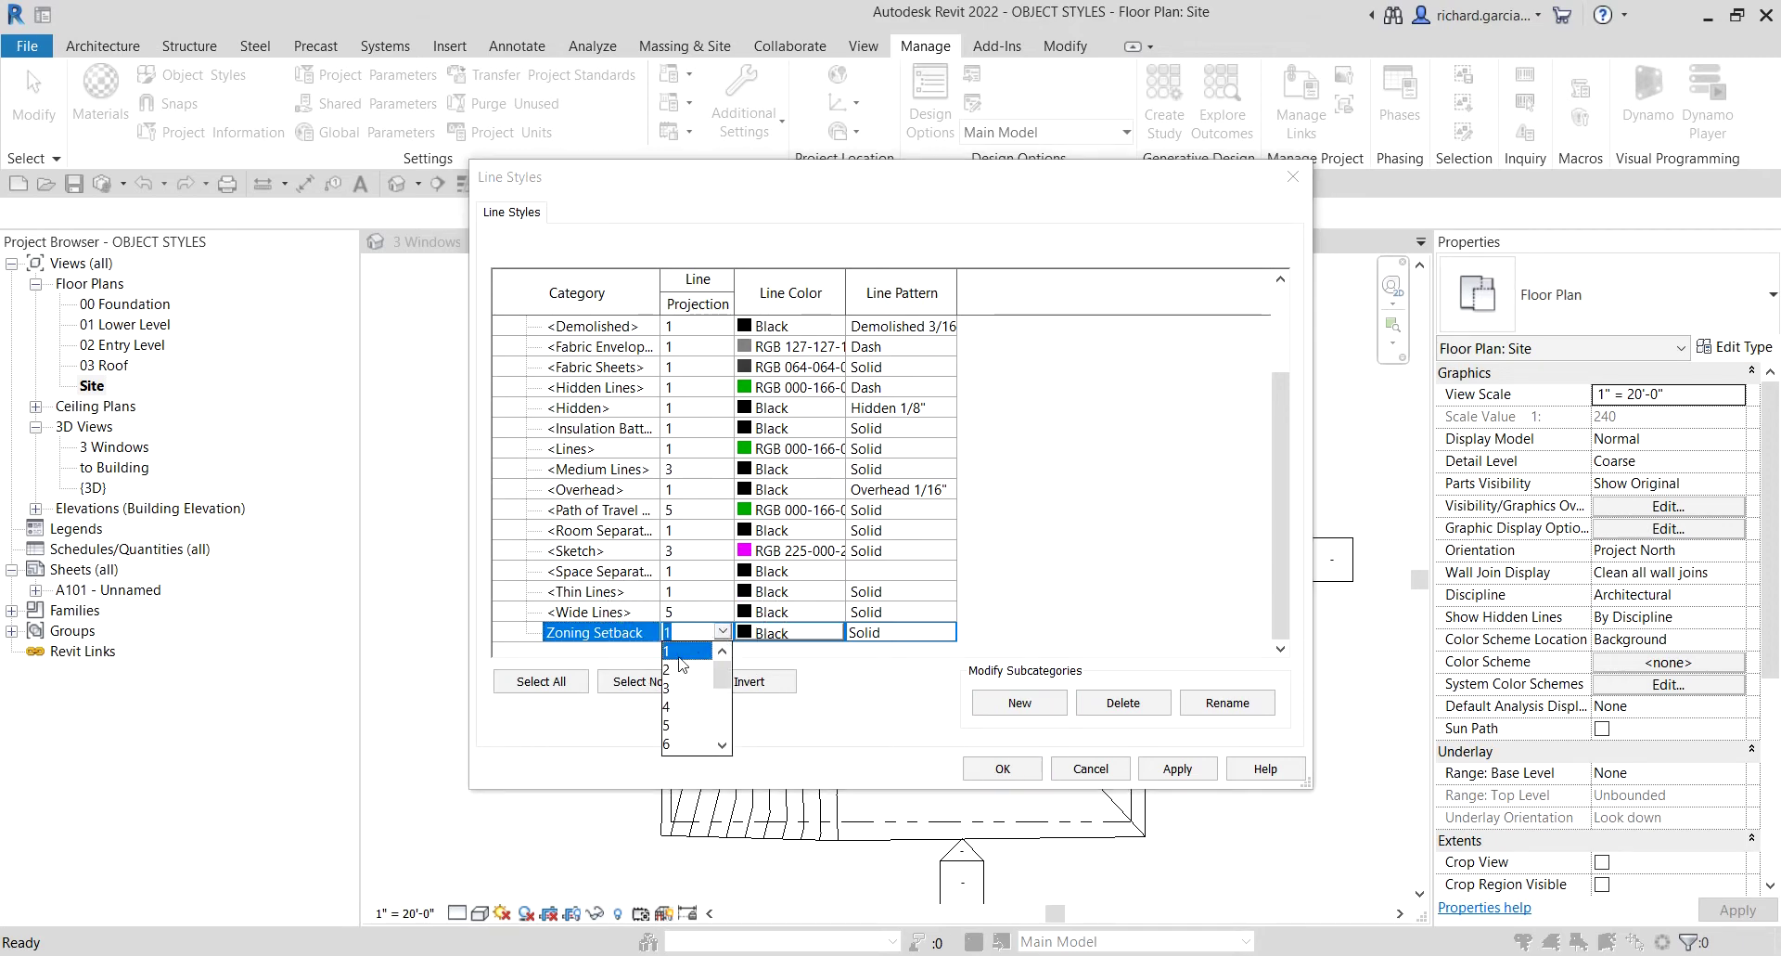
left_click(678, 691)
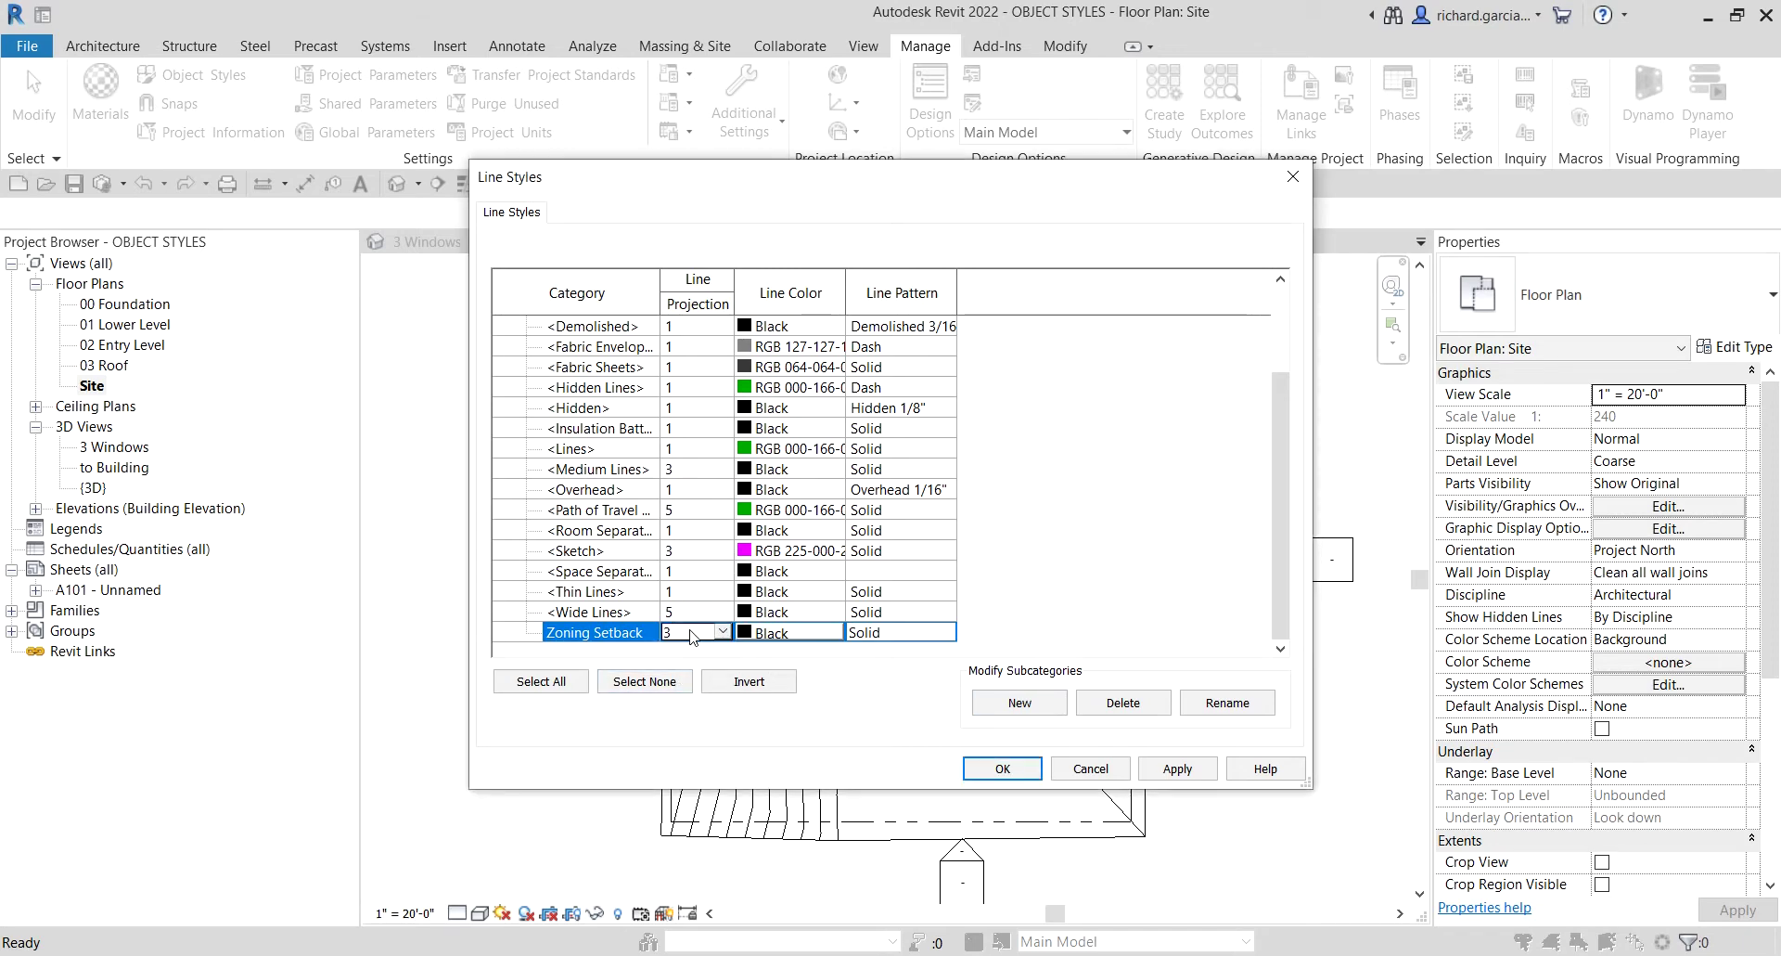
left_click(689, 628)
left_click(816, 634)
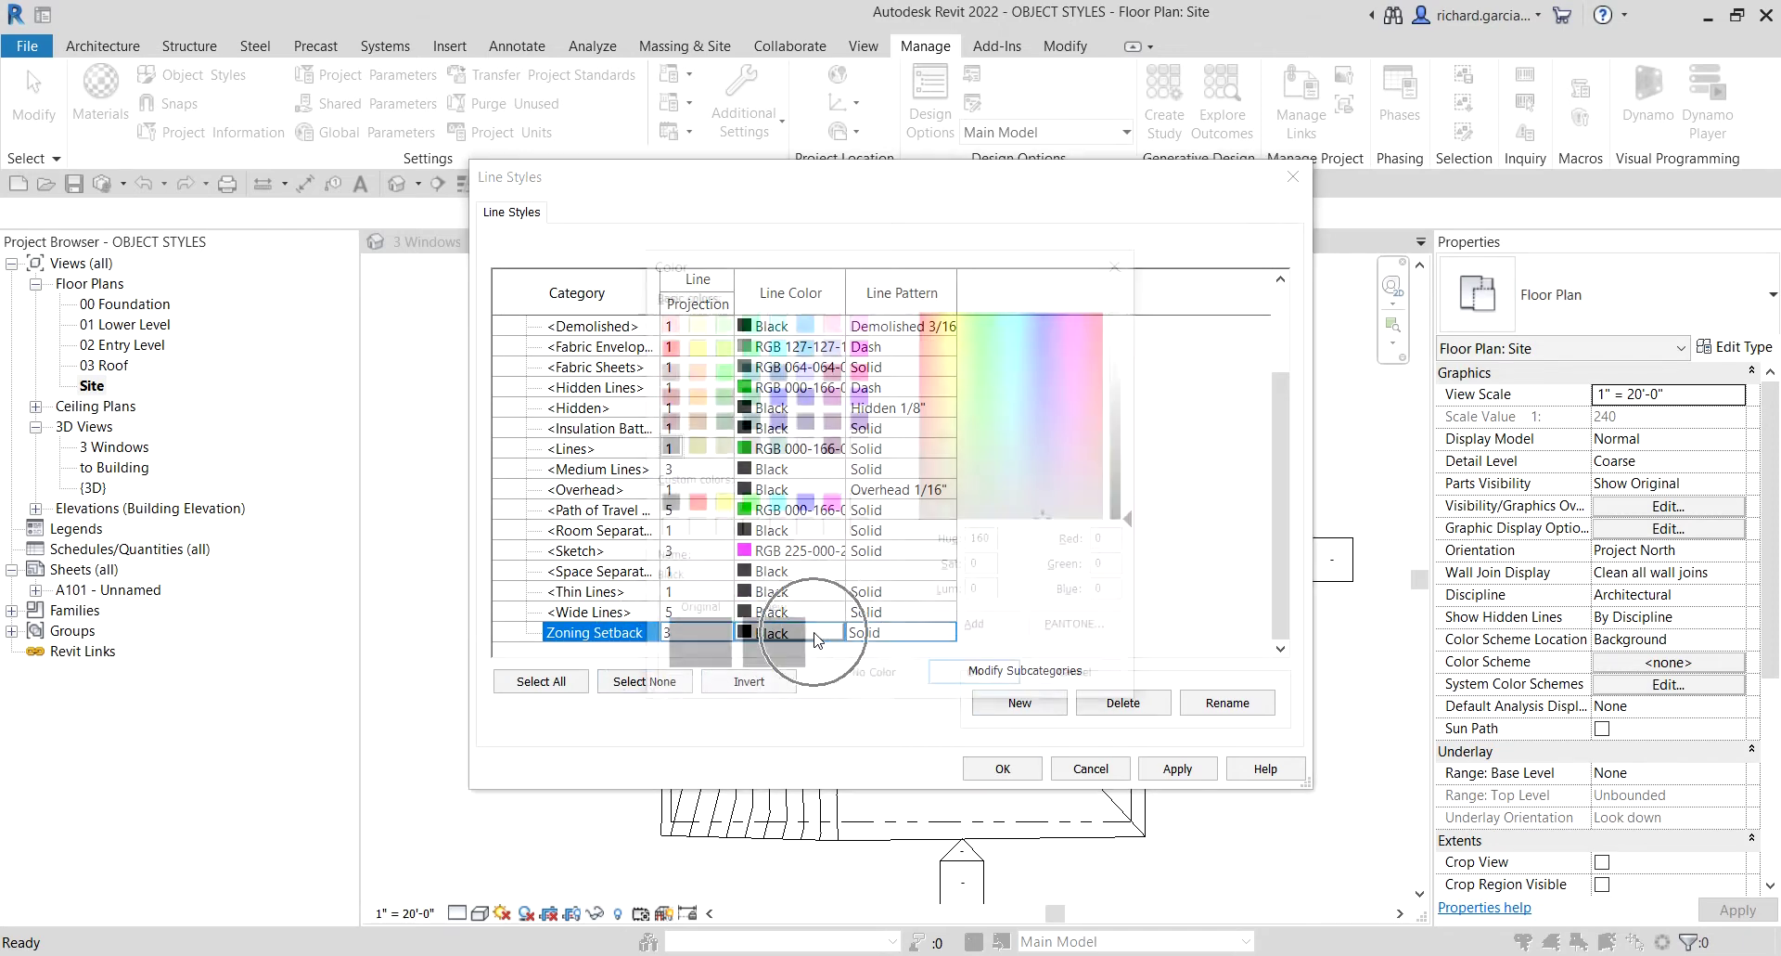
left_click(698, 508)
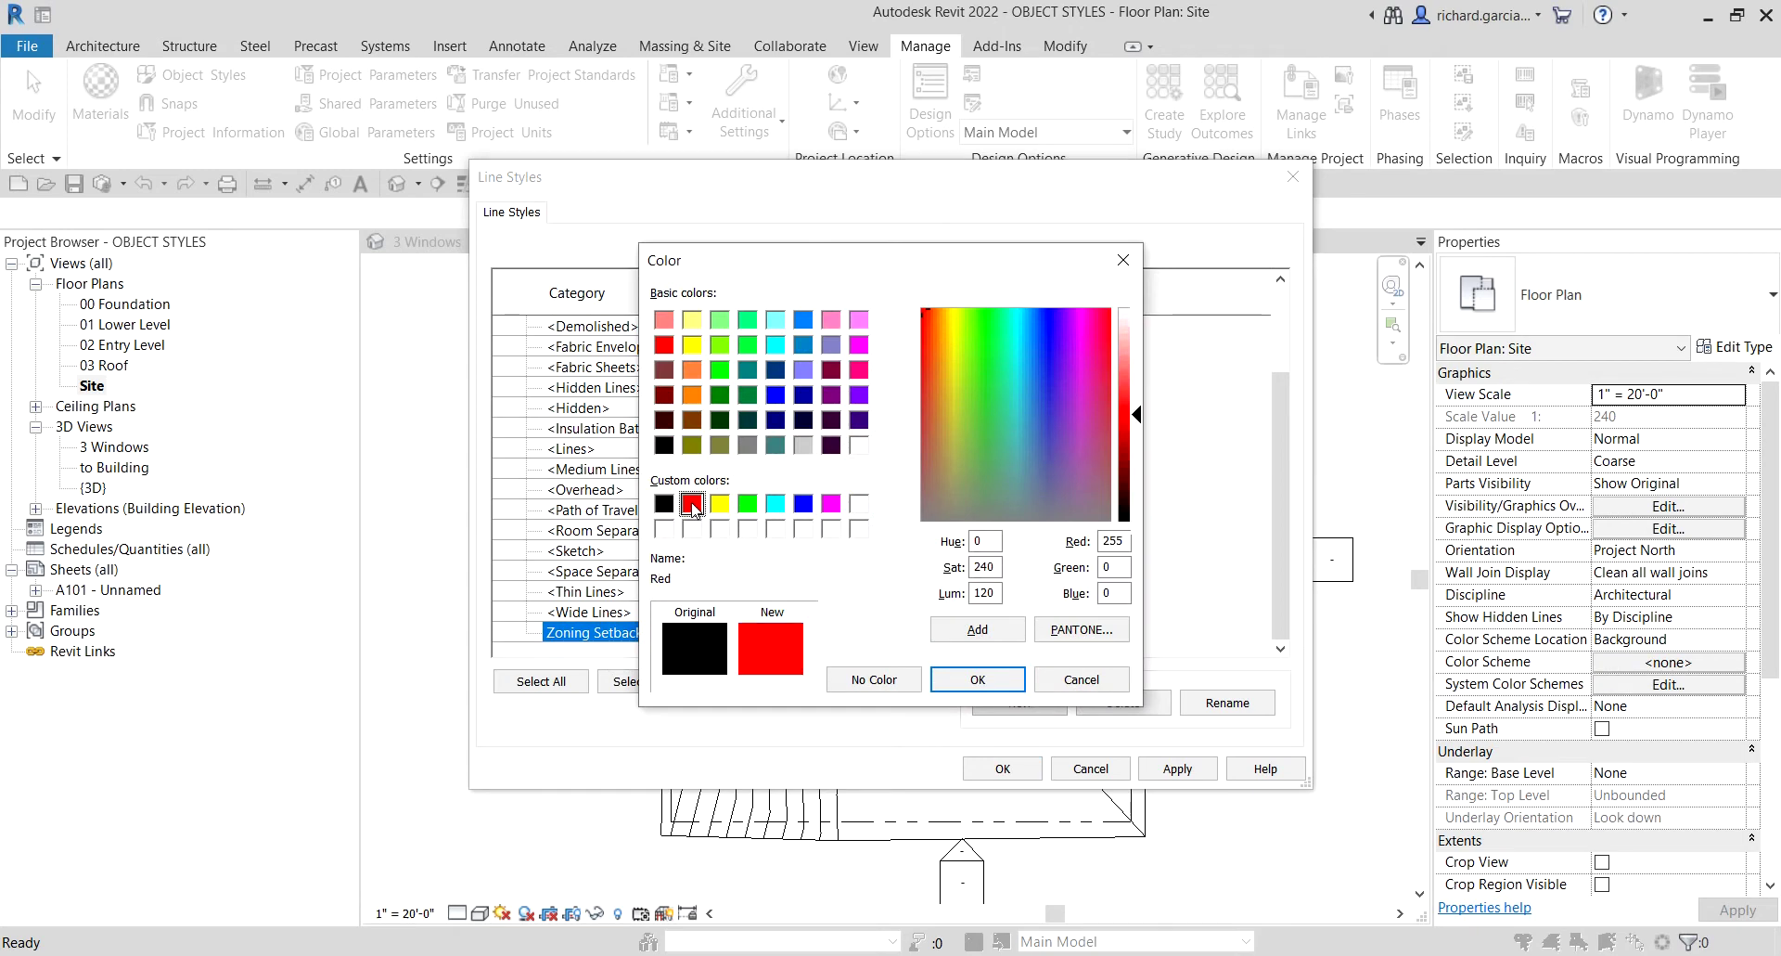
left_click(978, 679)
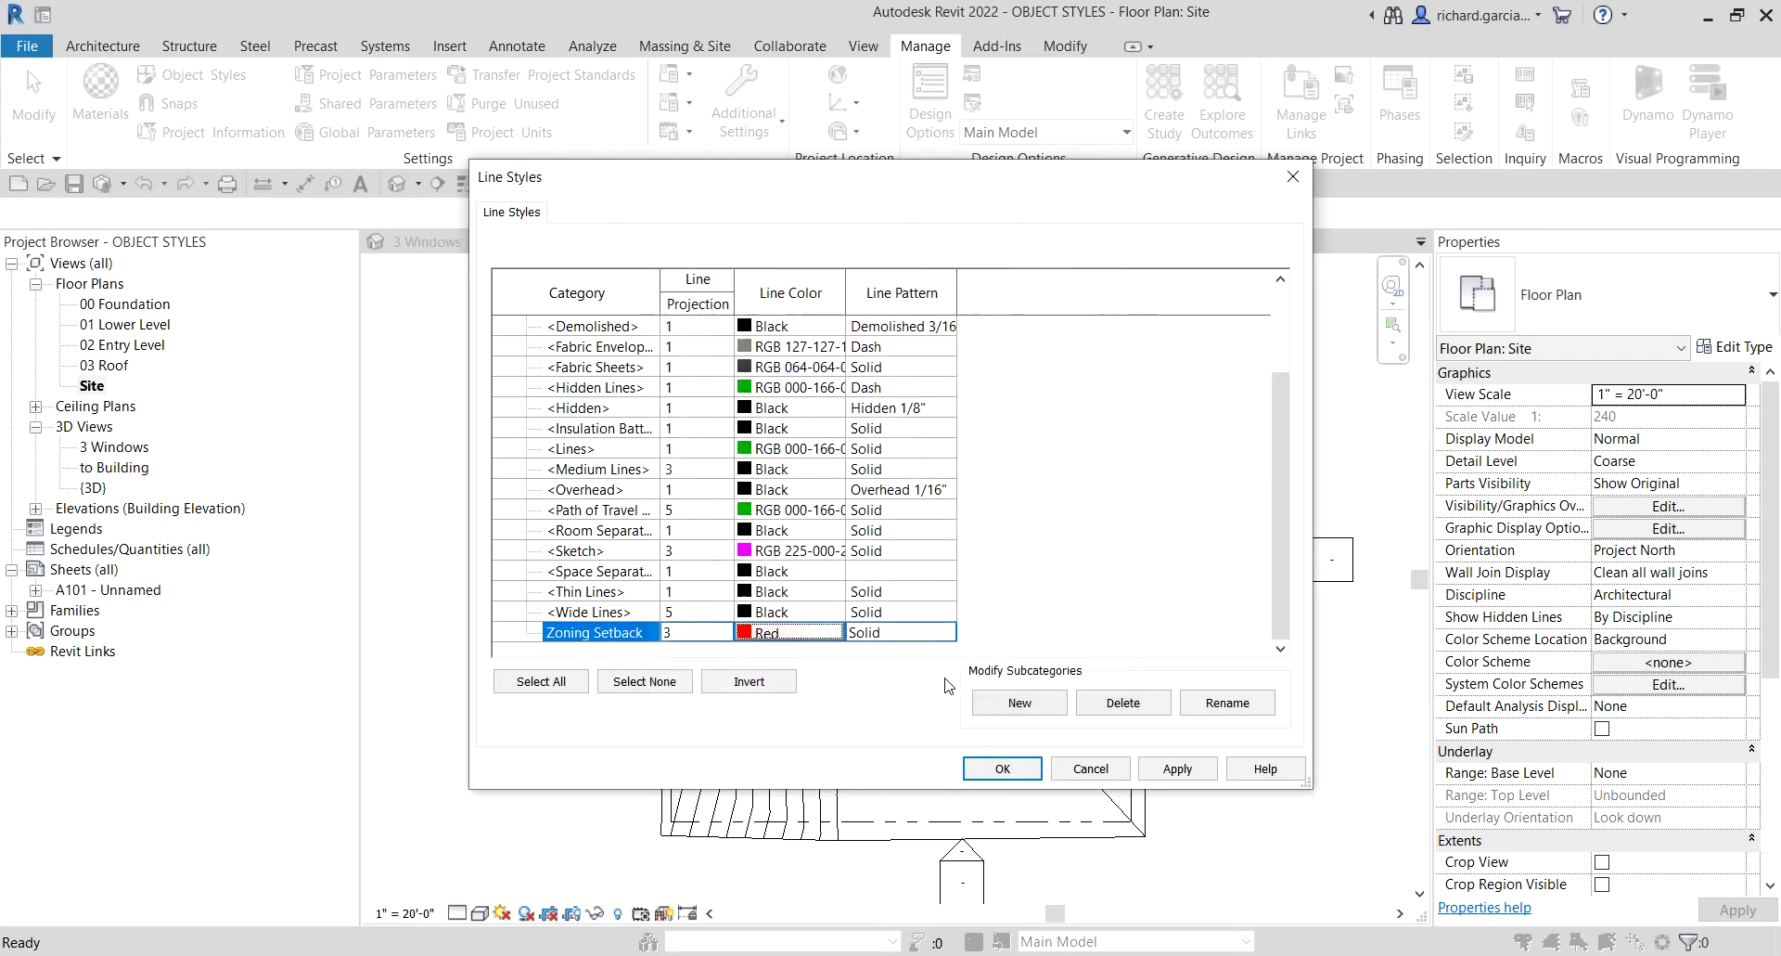
Step: Set its line pattern to Double Dash, then apply and save the line styles
left_click(916, 637)
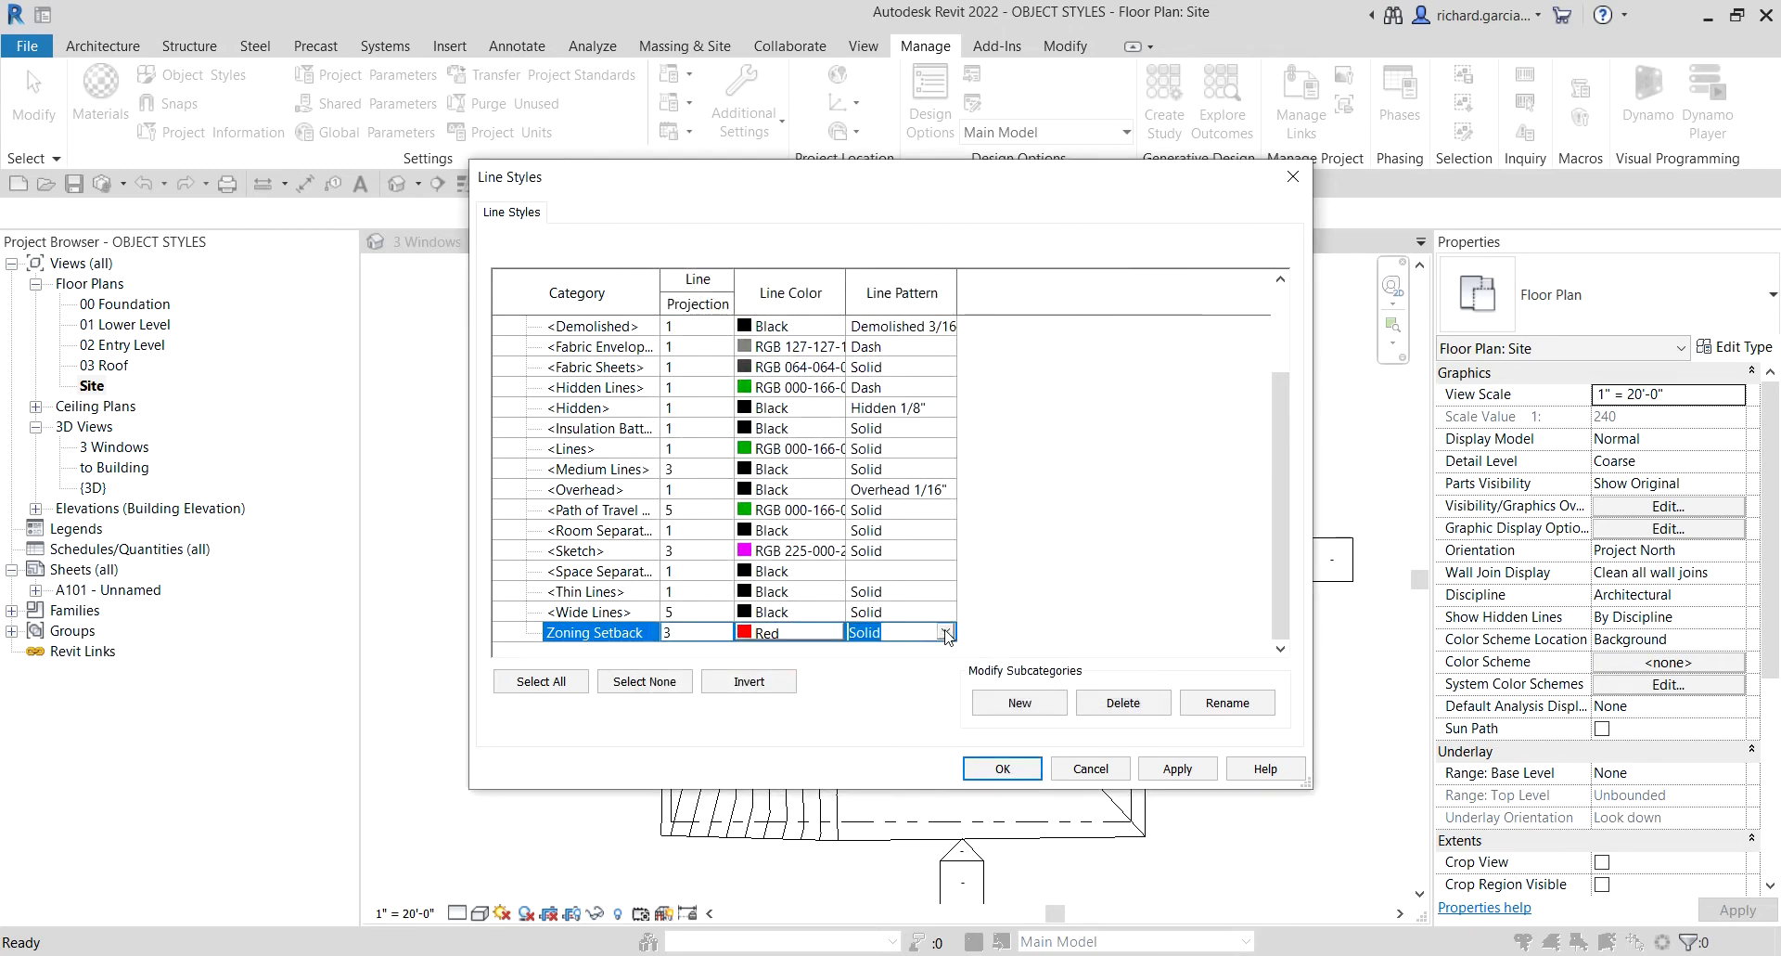
left_click(945, 631)
scroll(953, 675, "down", 8)
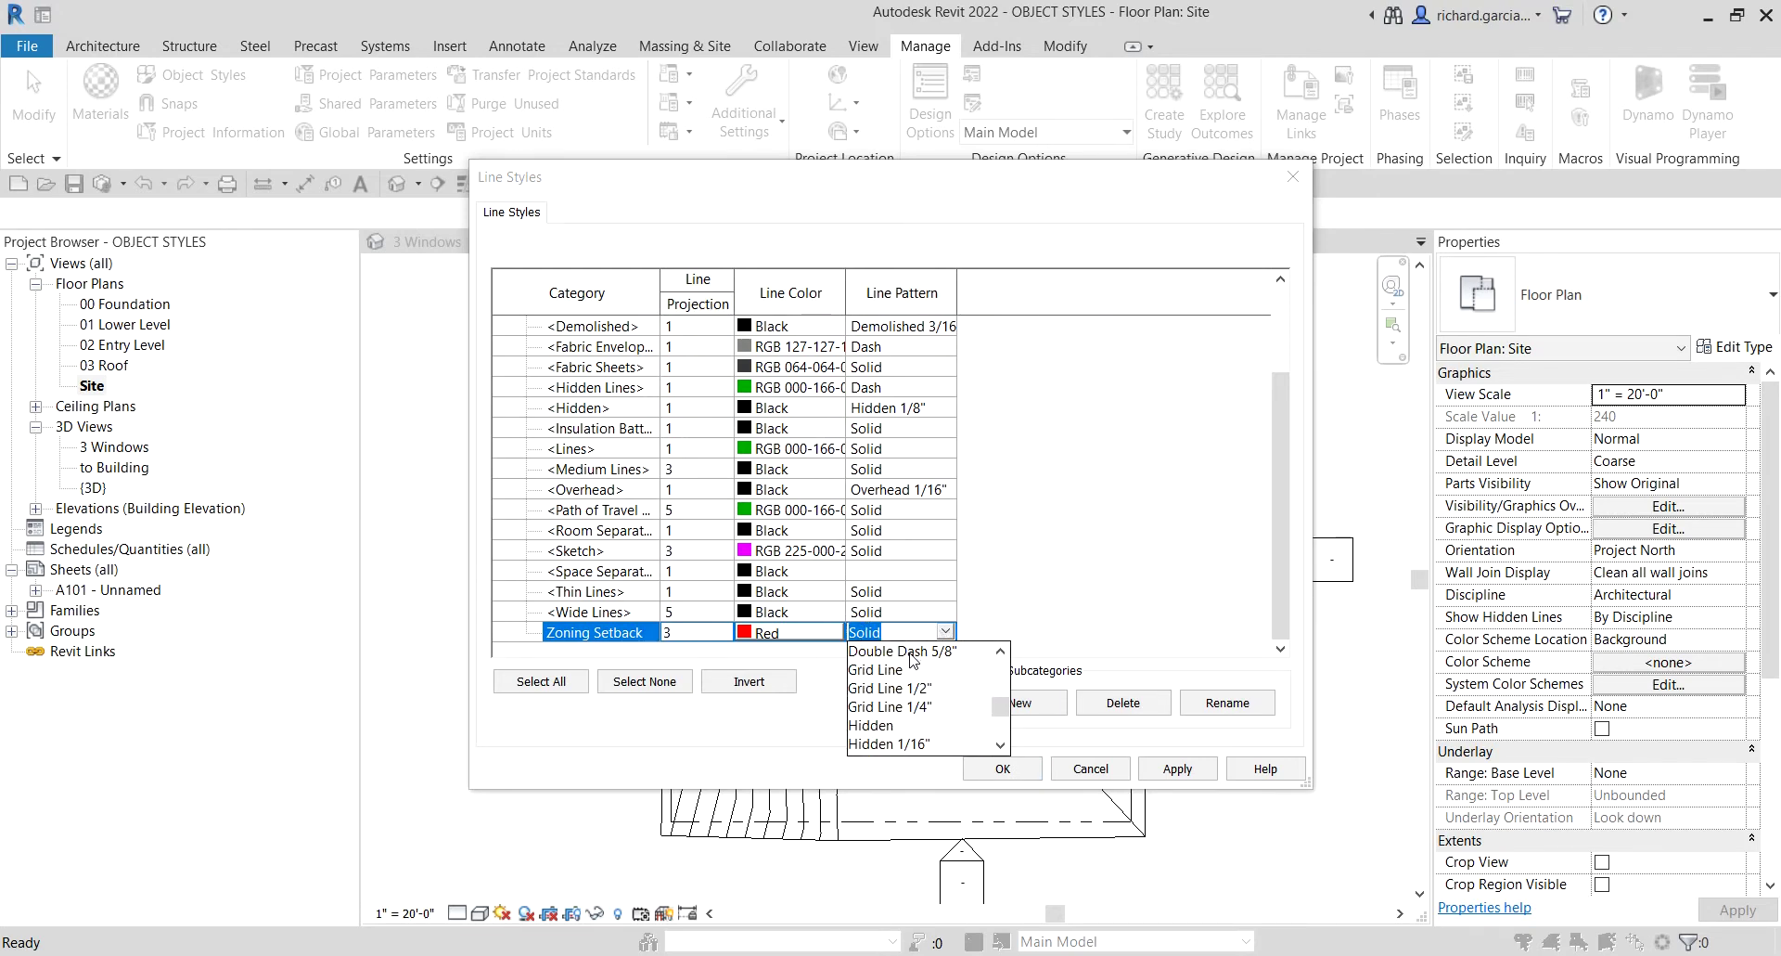
left_click(911, 652)
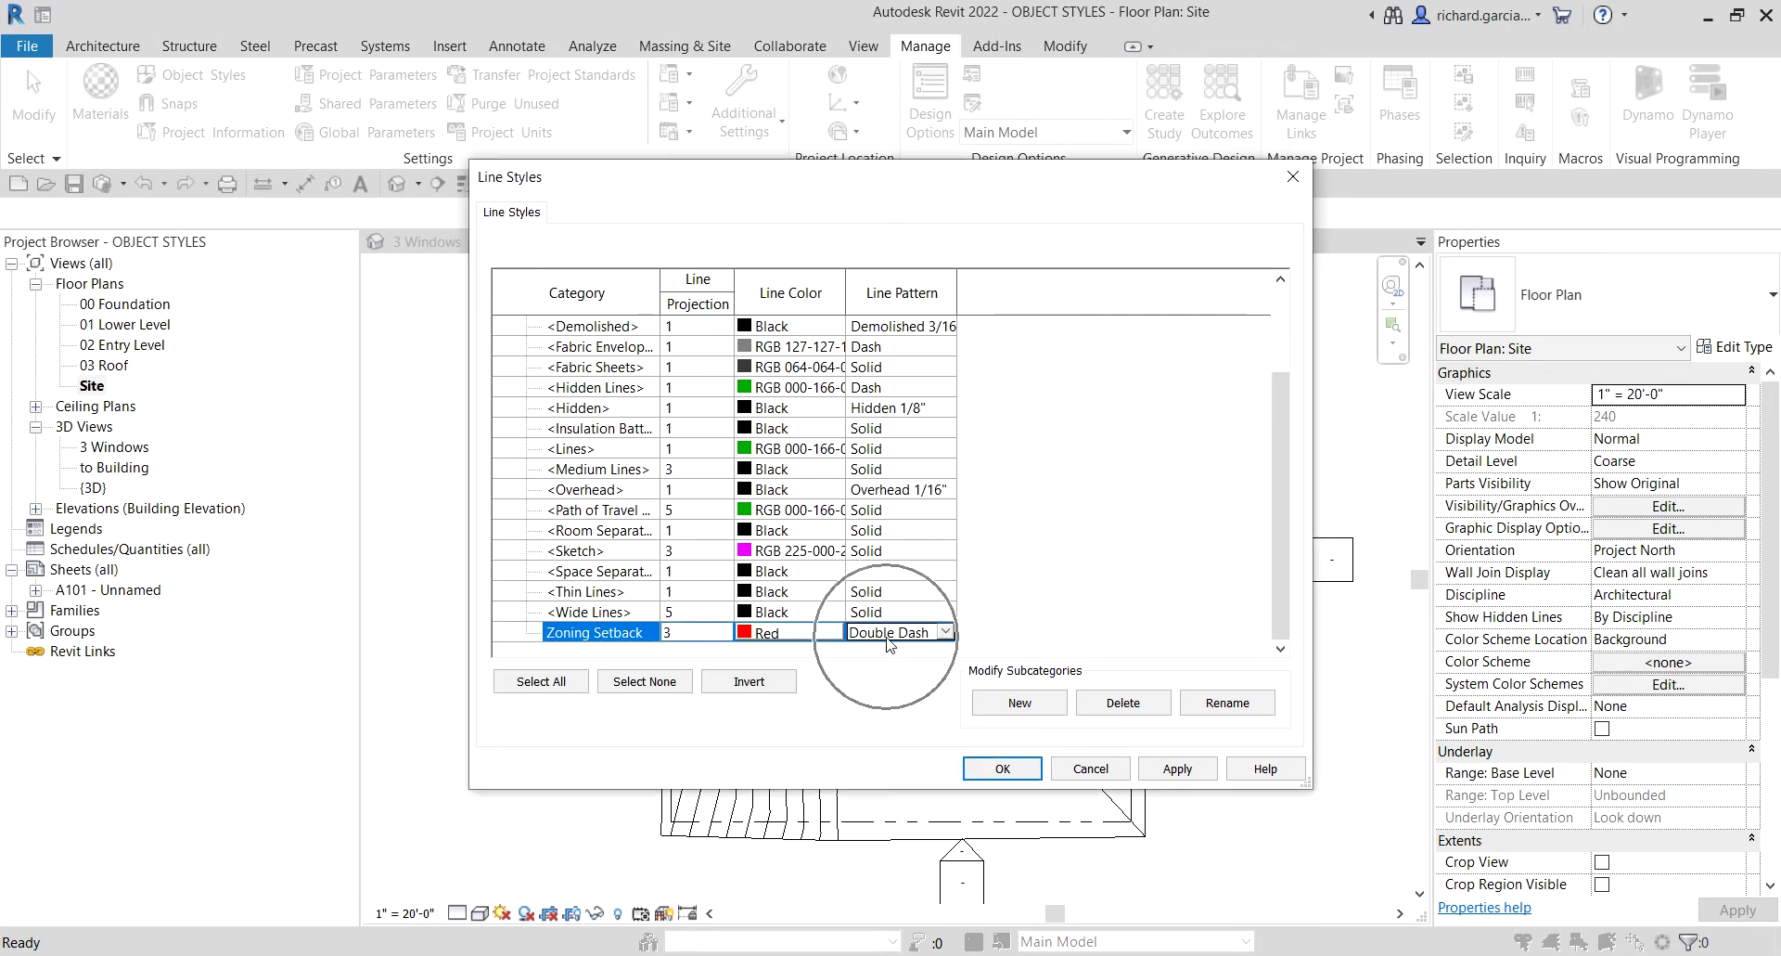
left_click(1180, 770)
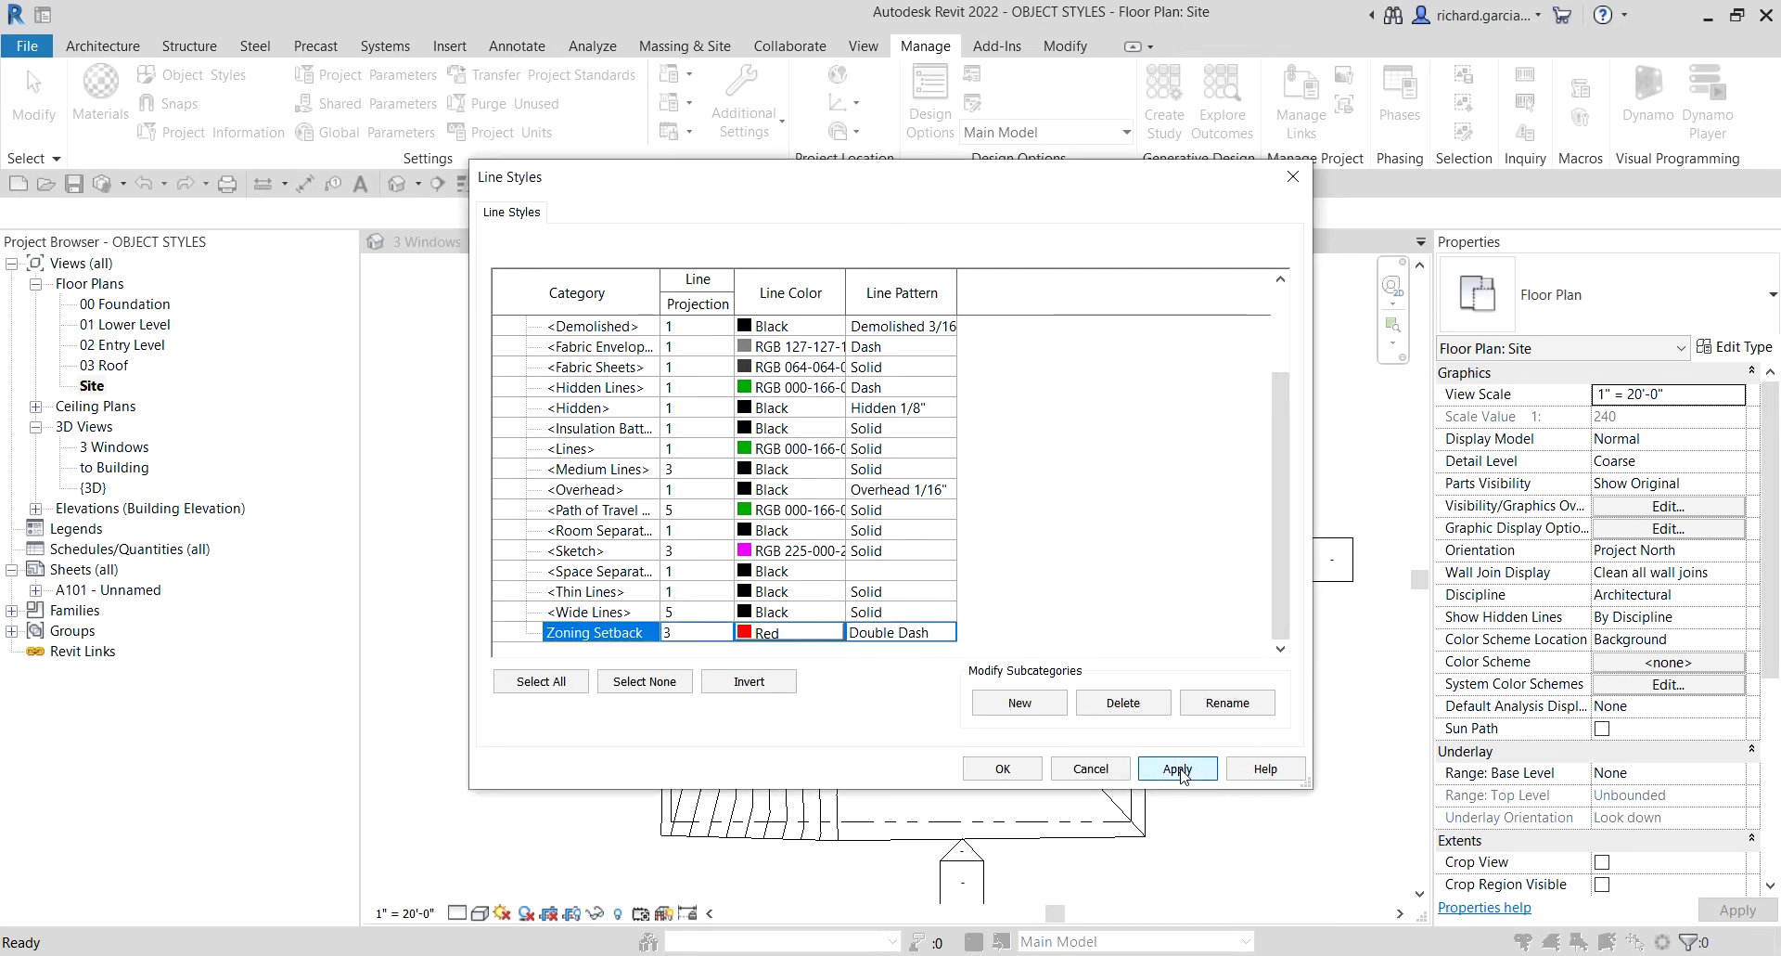
left_click(1000, 770)
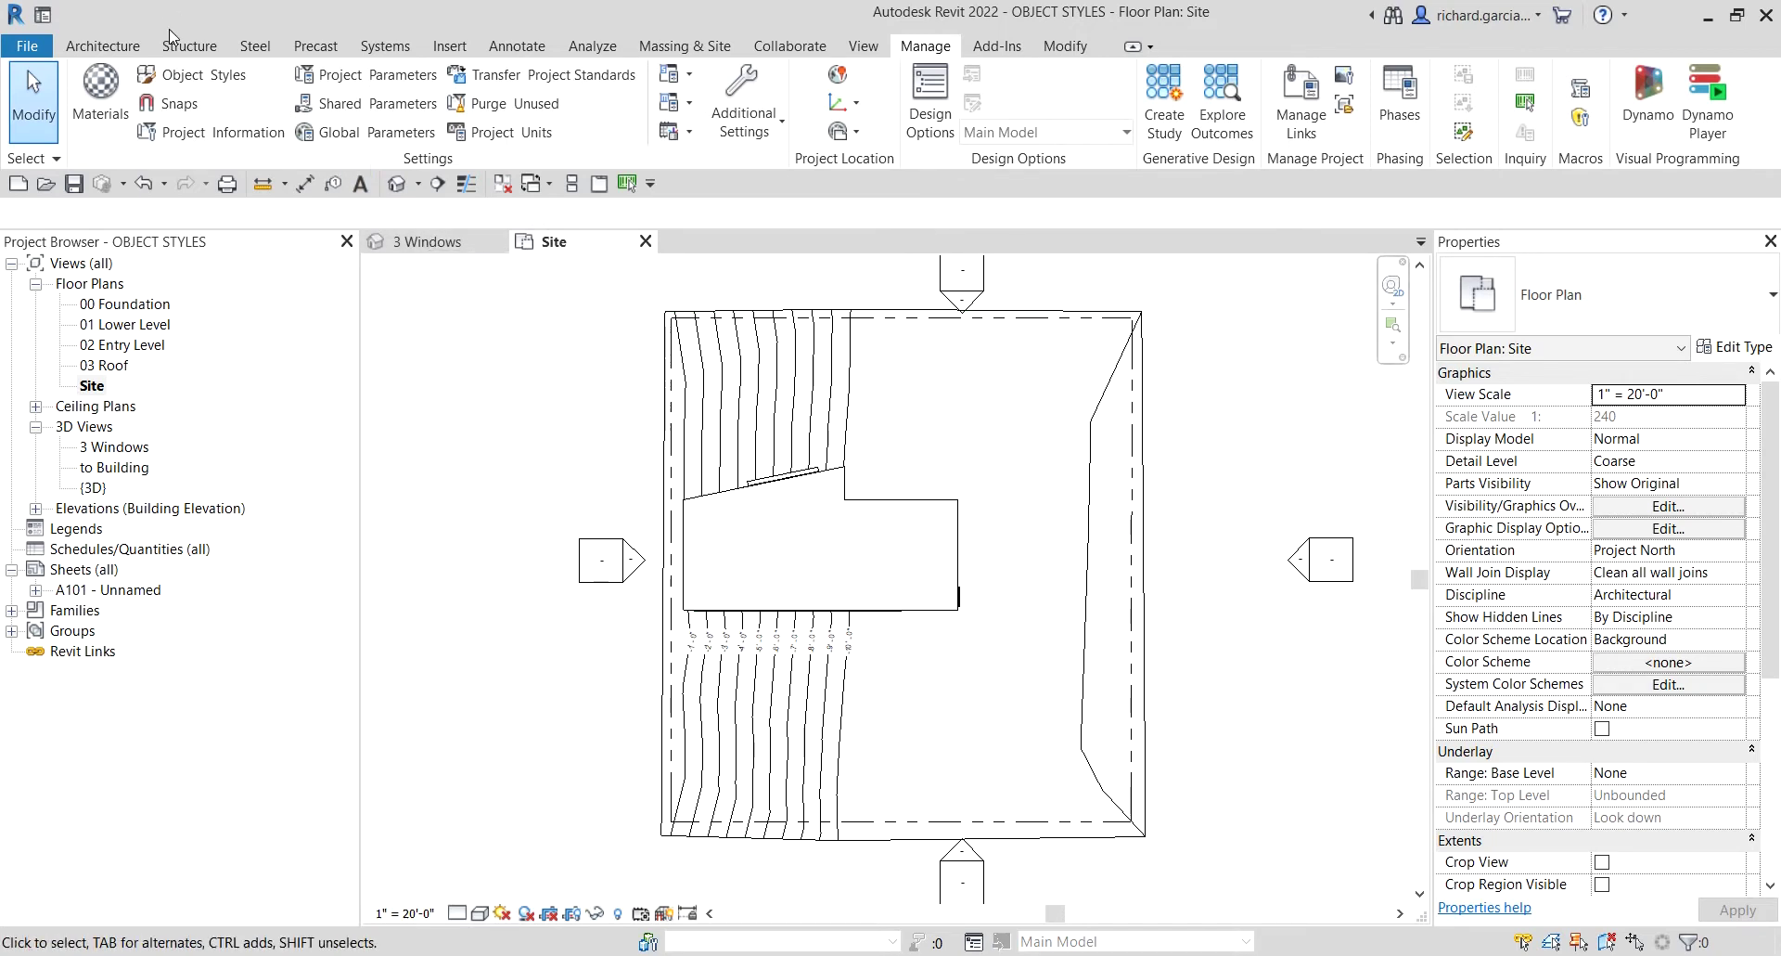
Step: Start the Detail Line tool from the Annotate tools on the Site plan
left_click(110, 52)
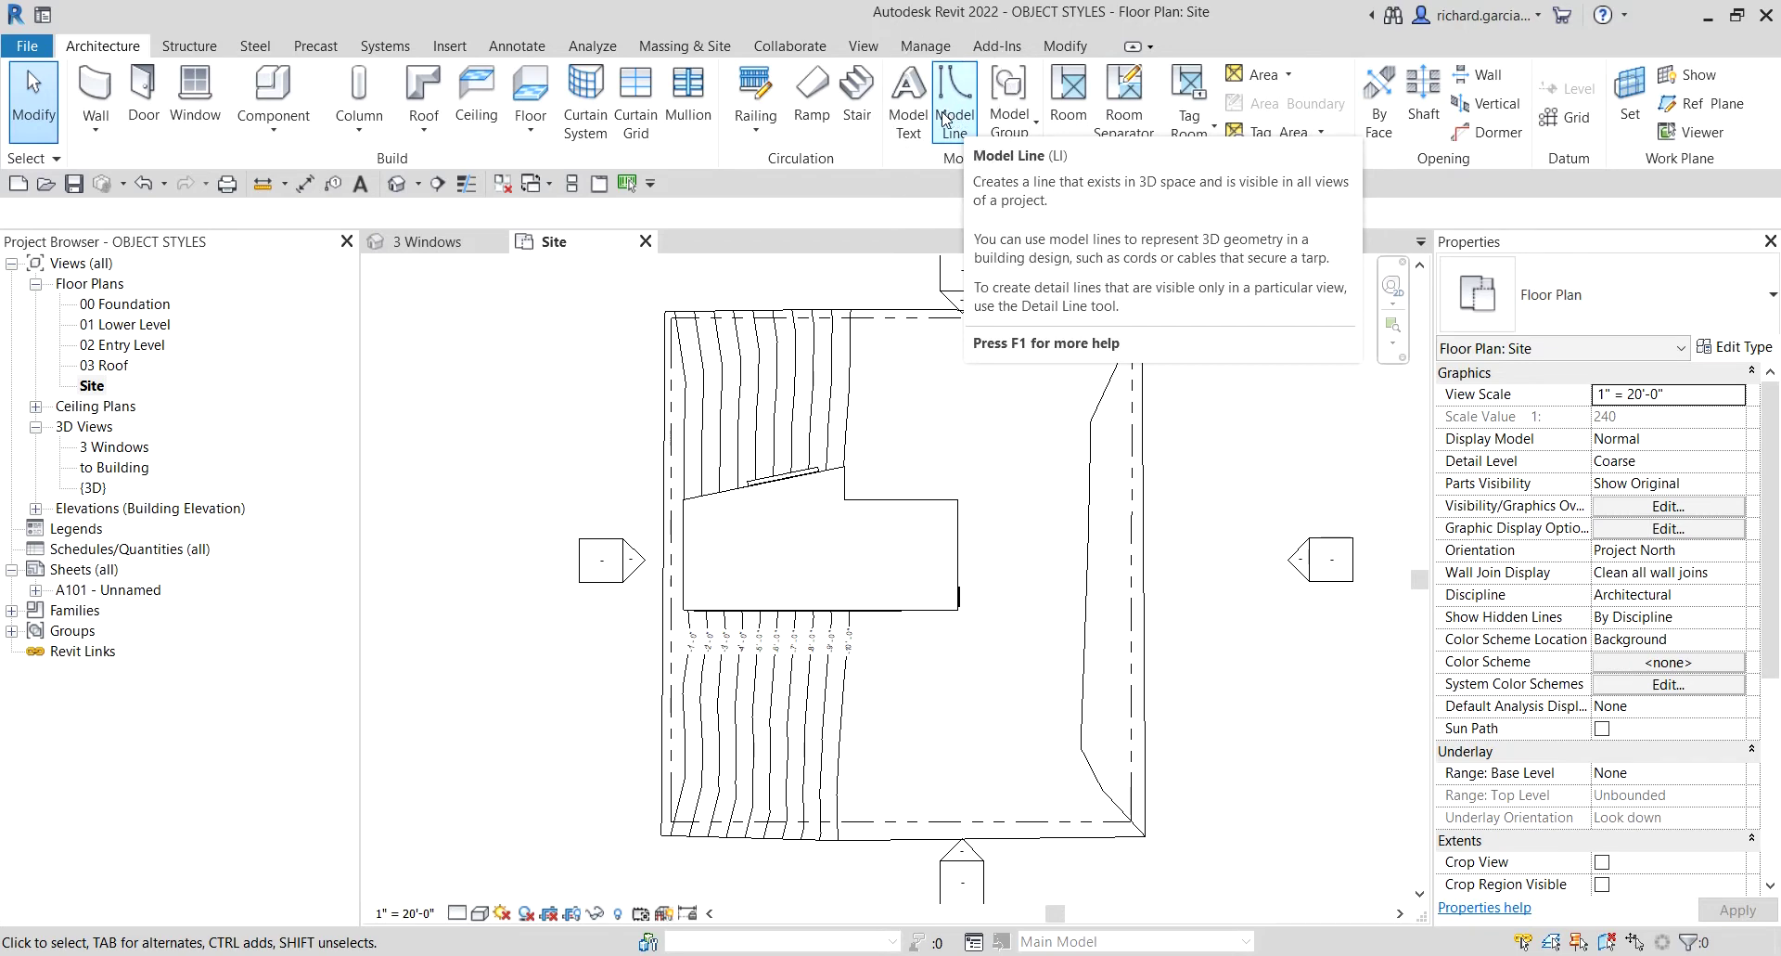
left_click(501, 50)
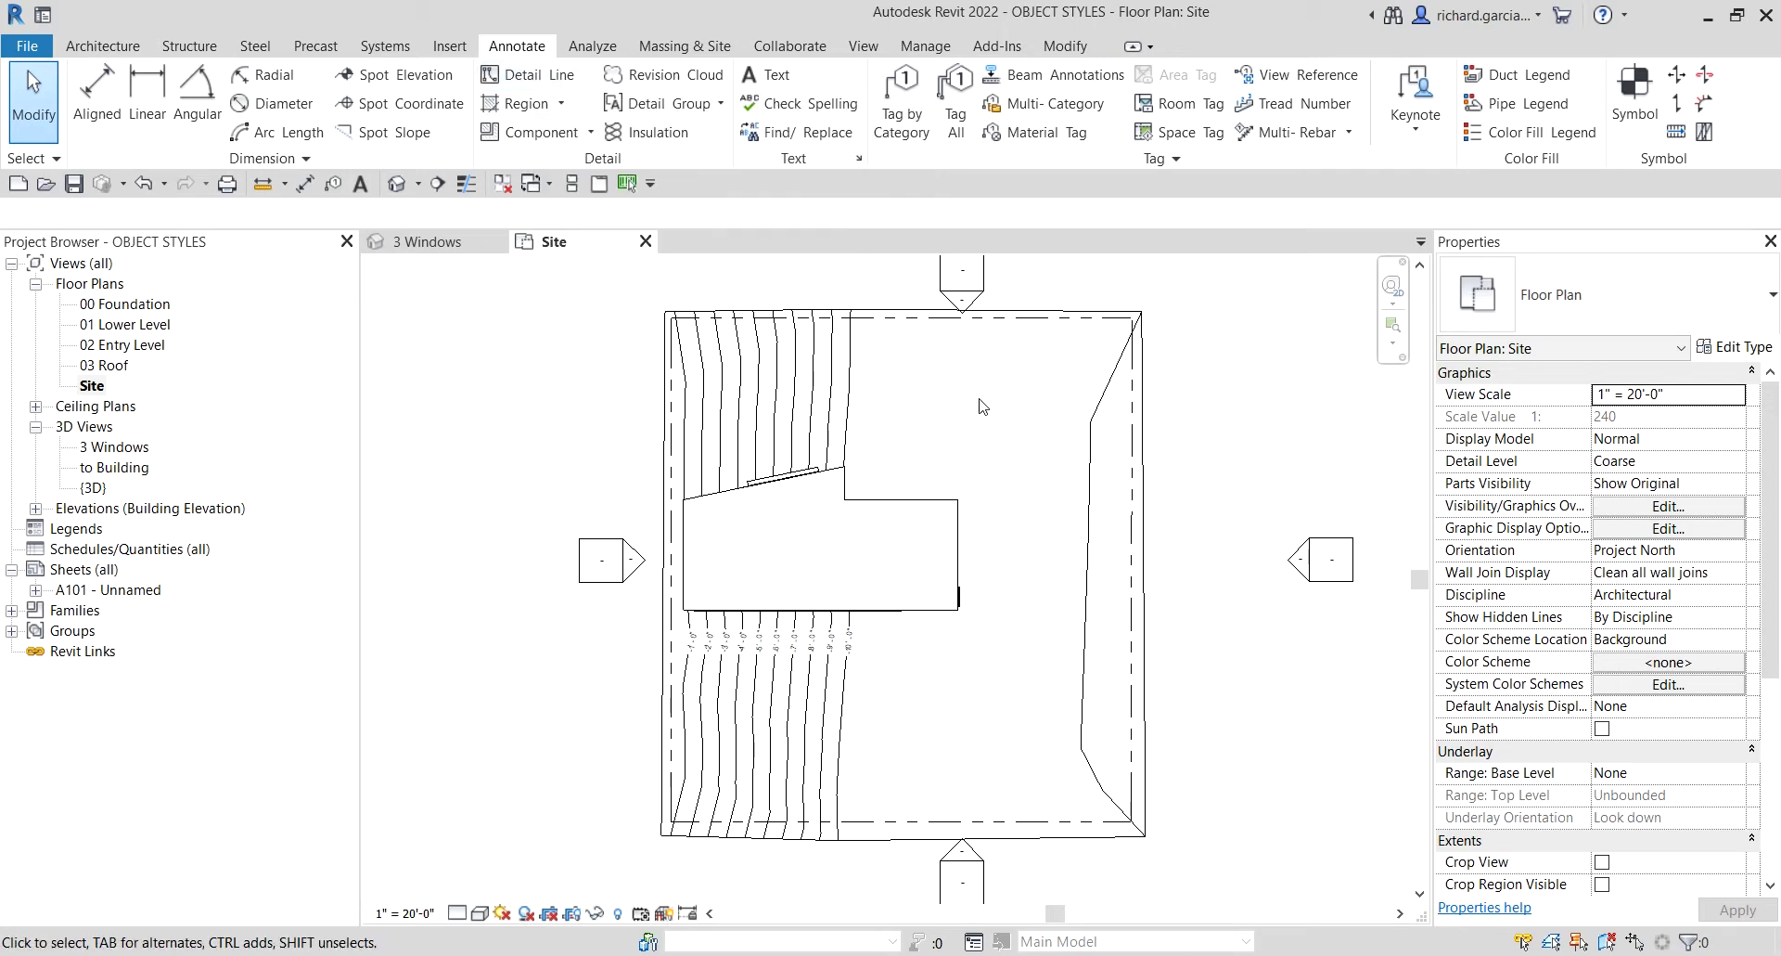
left_click(536, 77)
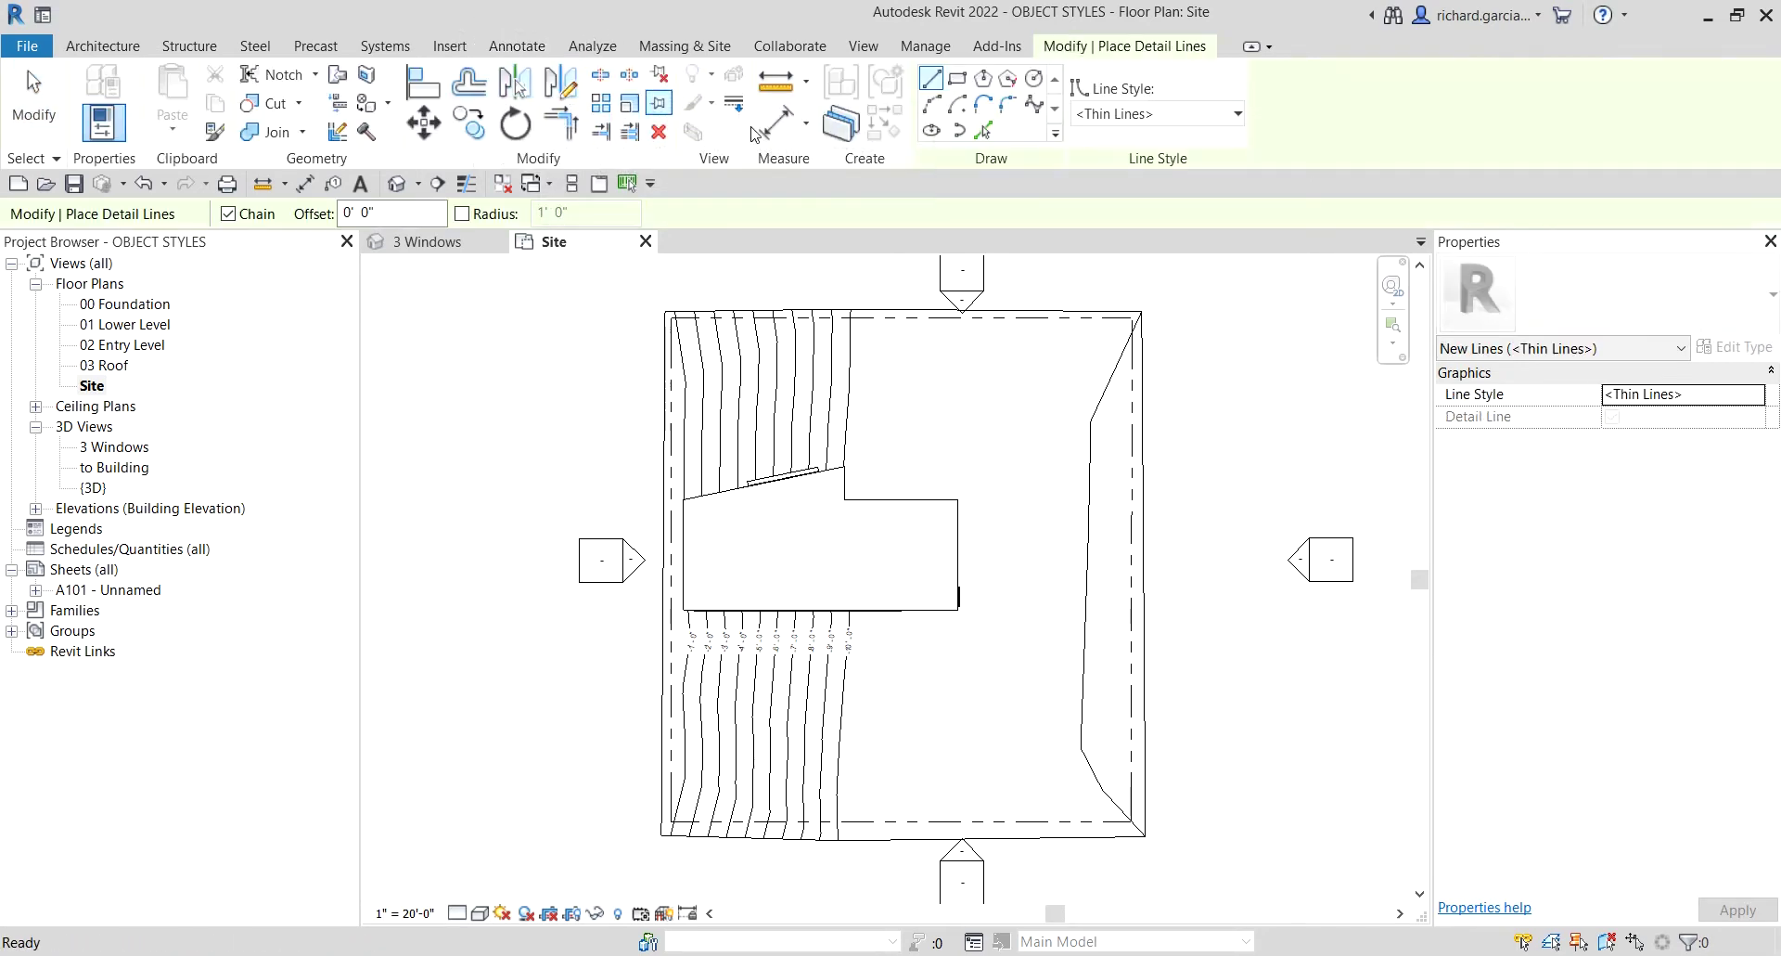
Step: Use Zoning Setback as the detail line style with Chain on, and select the Offset value
left_click(1150, 115)
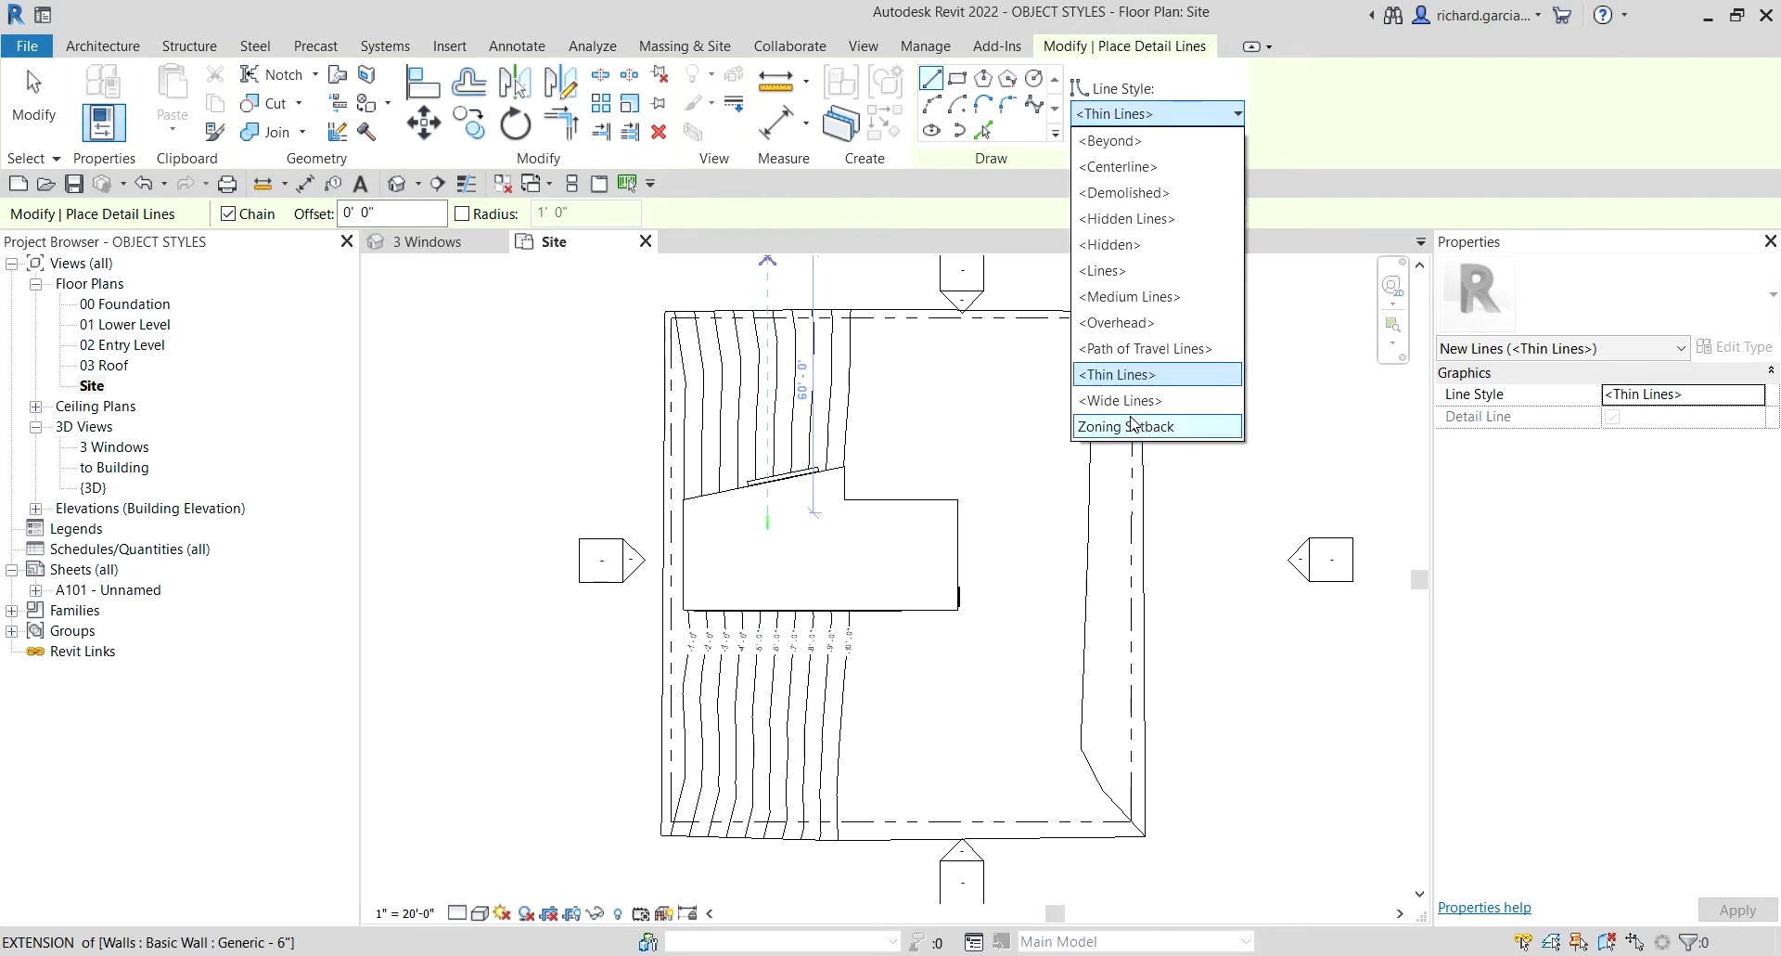
left_click(1130, 427)
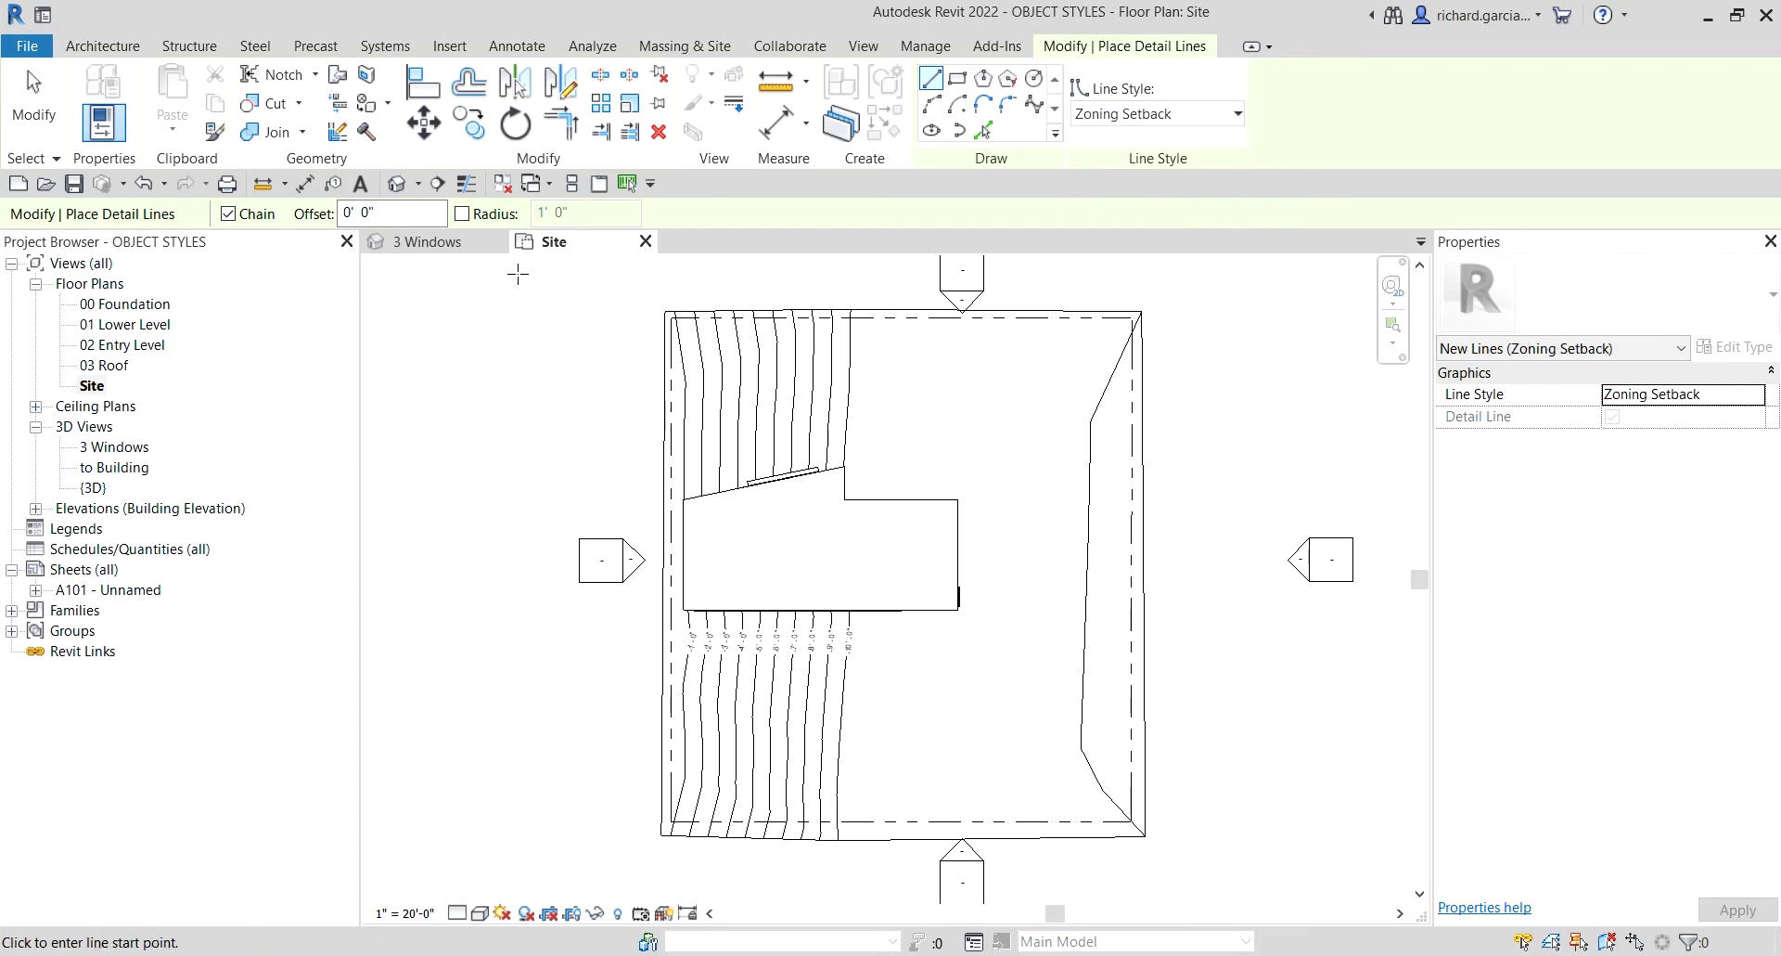
left_click(232, 216)
left_click(232, 215)
left_click(396, 215)
left_click(394, 213)
left_click_drag(392, 211, 346, 212)
Step: Enter a 4' offset and try starting setback lines, cancelling both attempts
type("4")
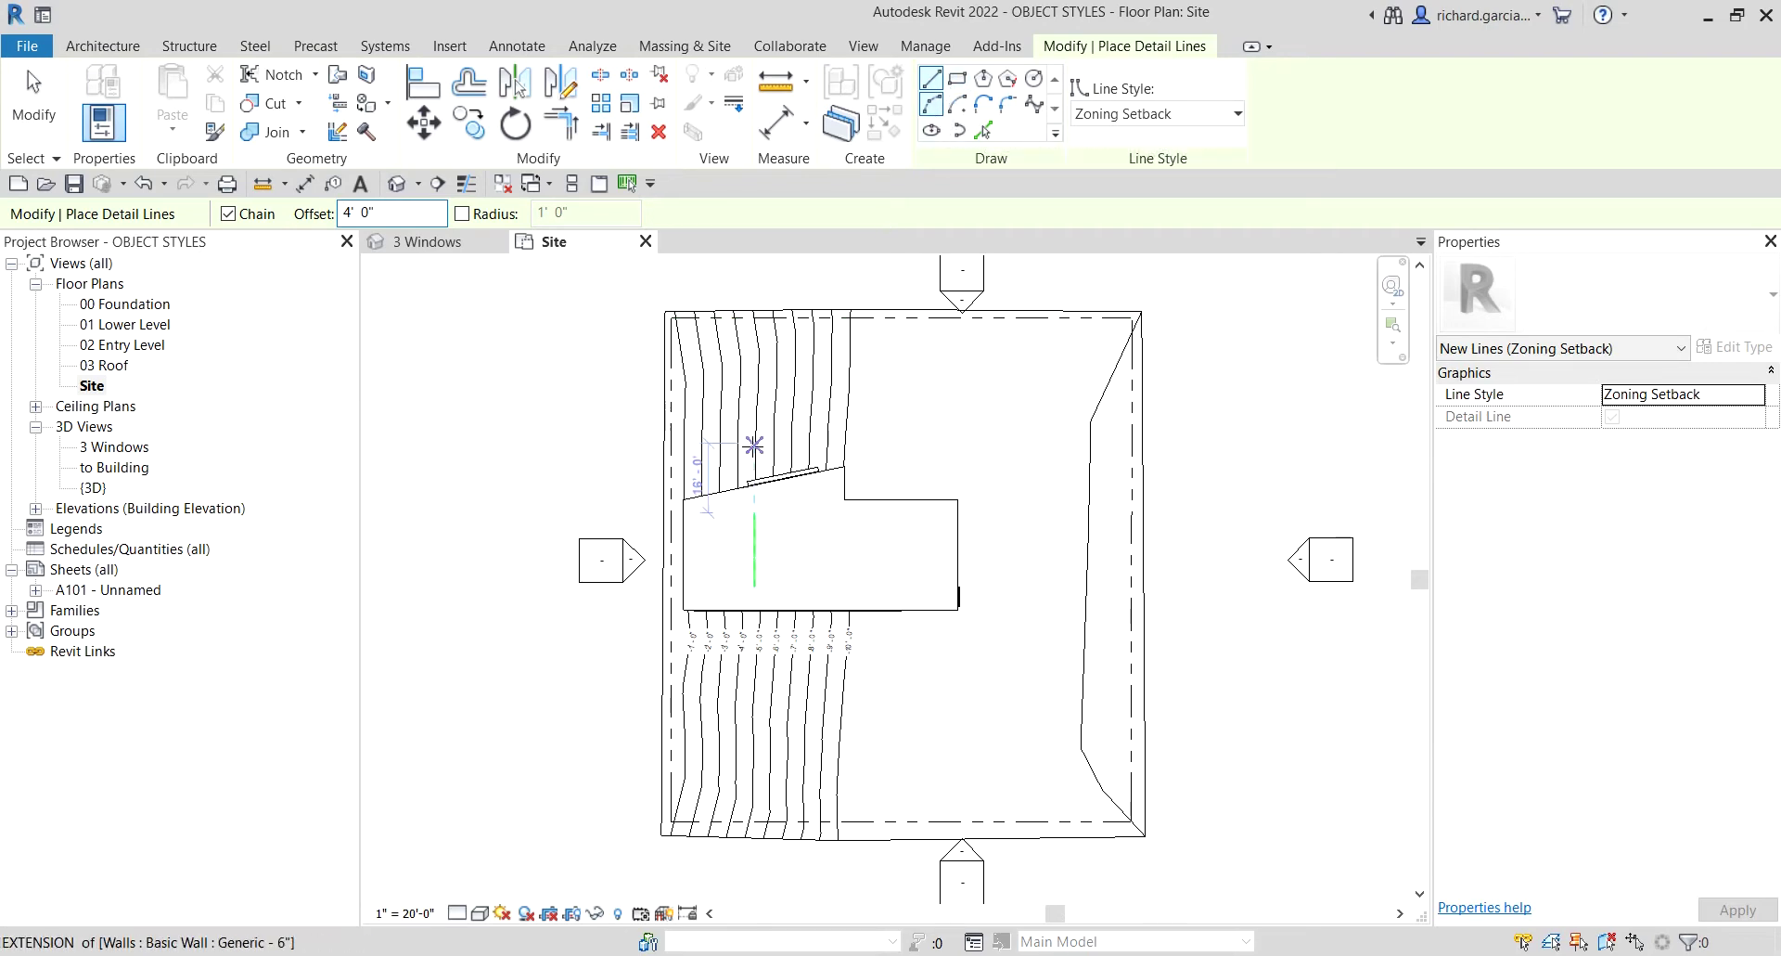
scroll(743, 436, "up", 4)
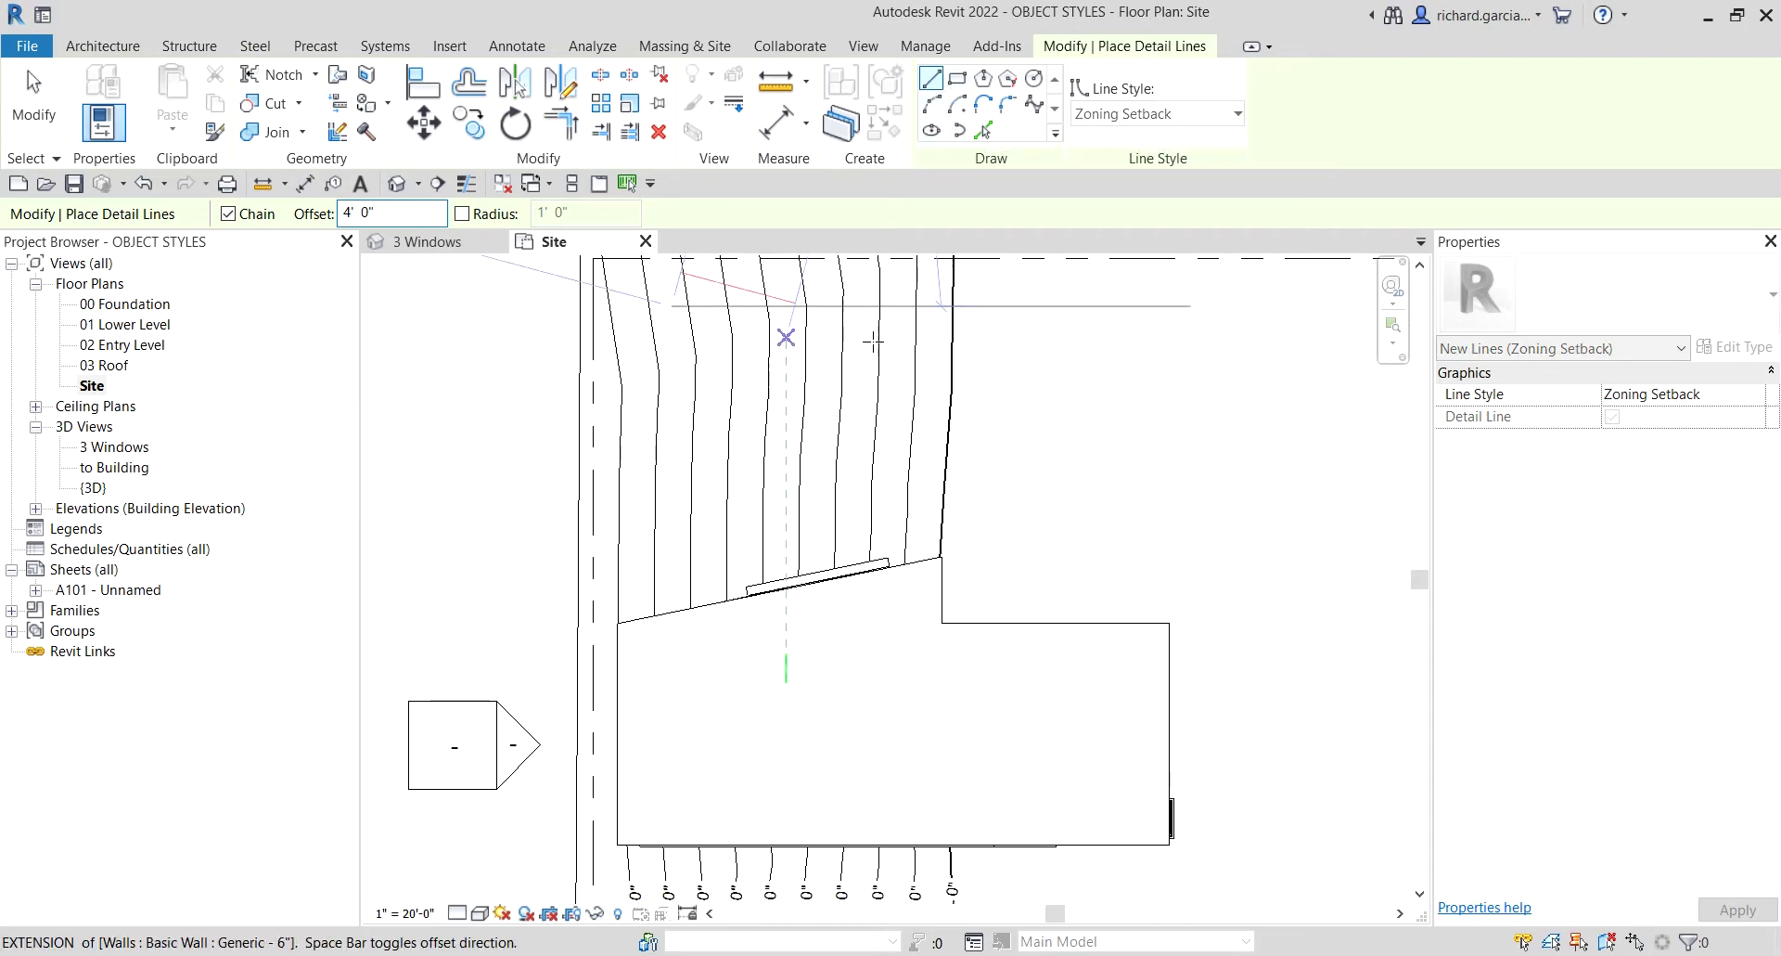
scroll(1009, 345, "down", 1)
left_click(1115, 340)
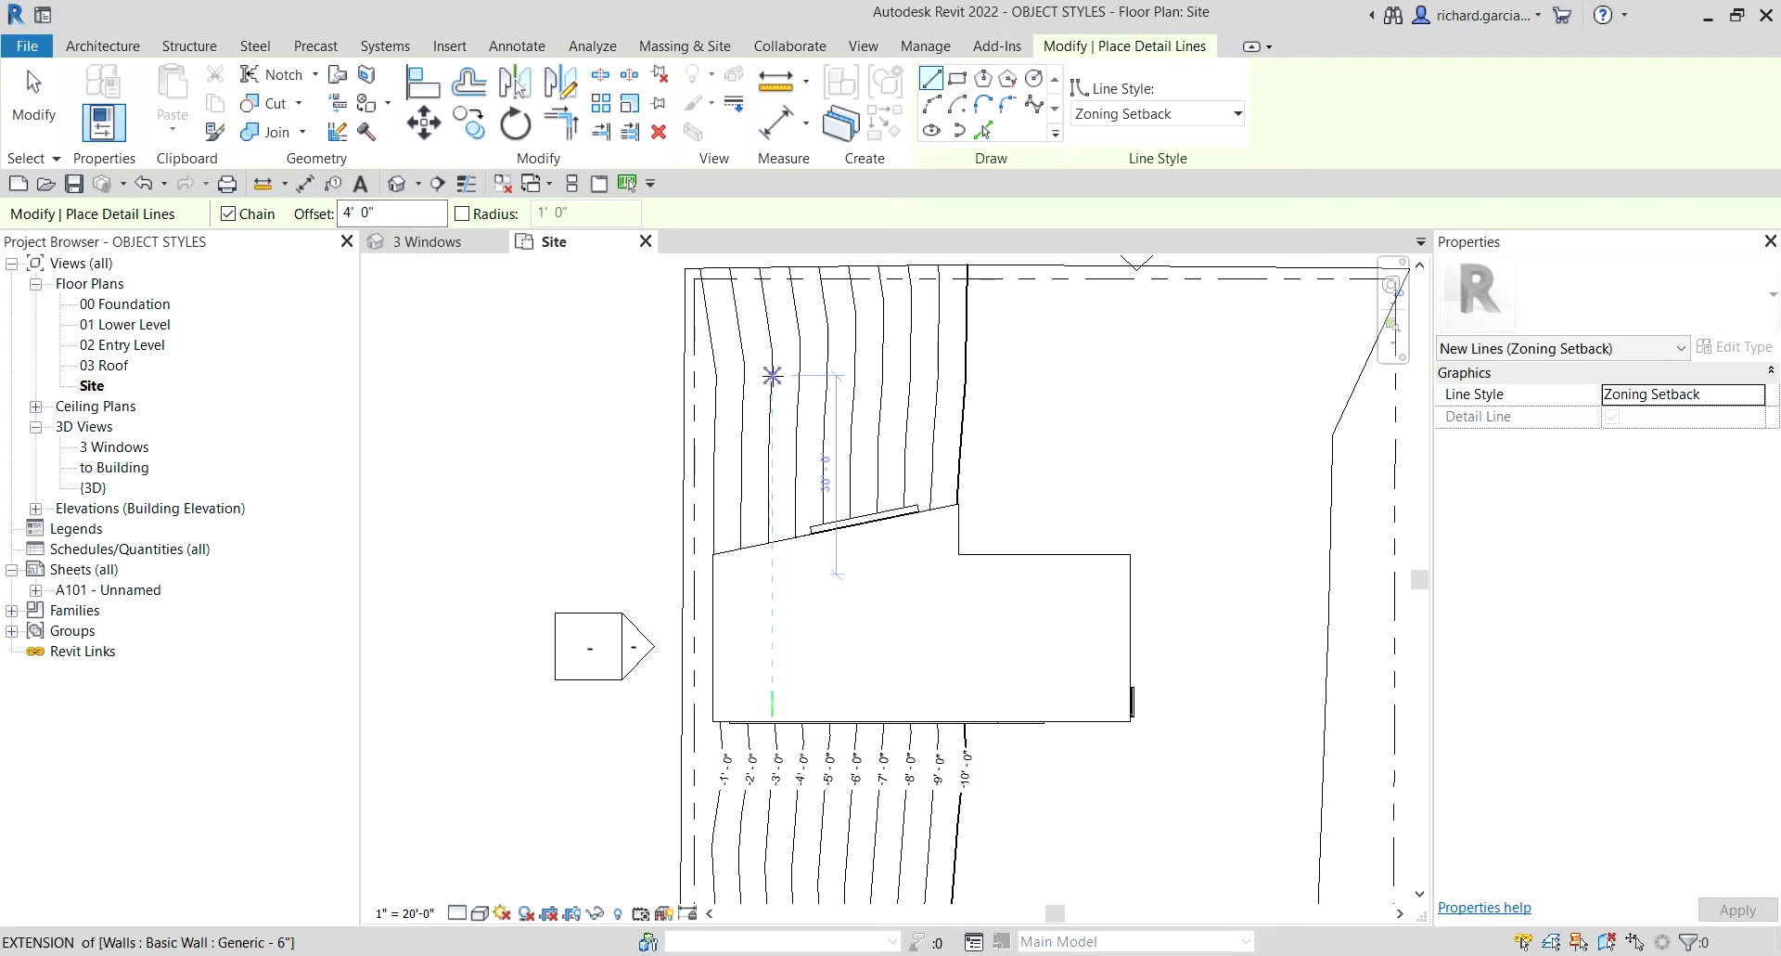
scroll(793, 376, "up", 3)
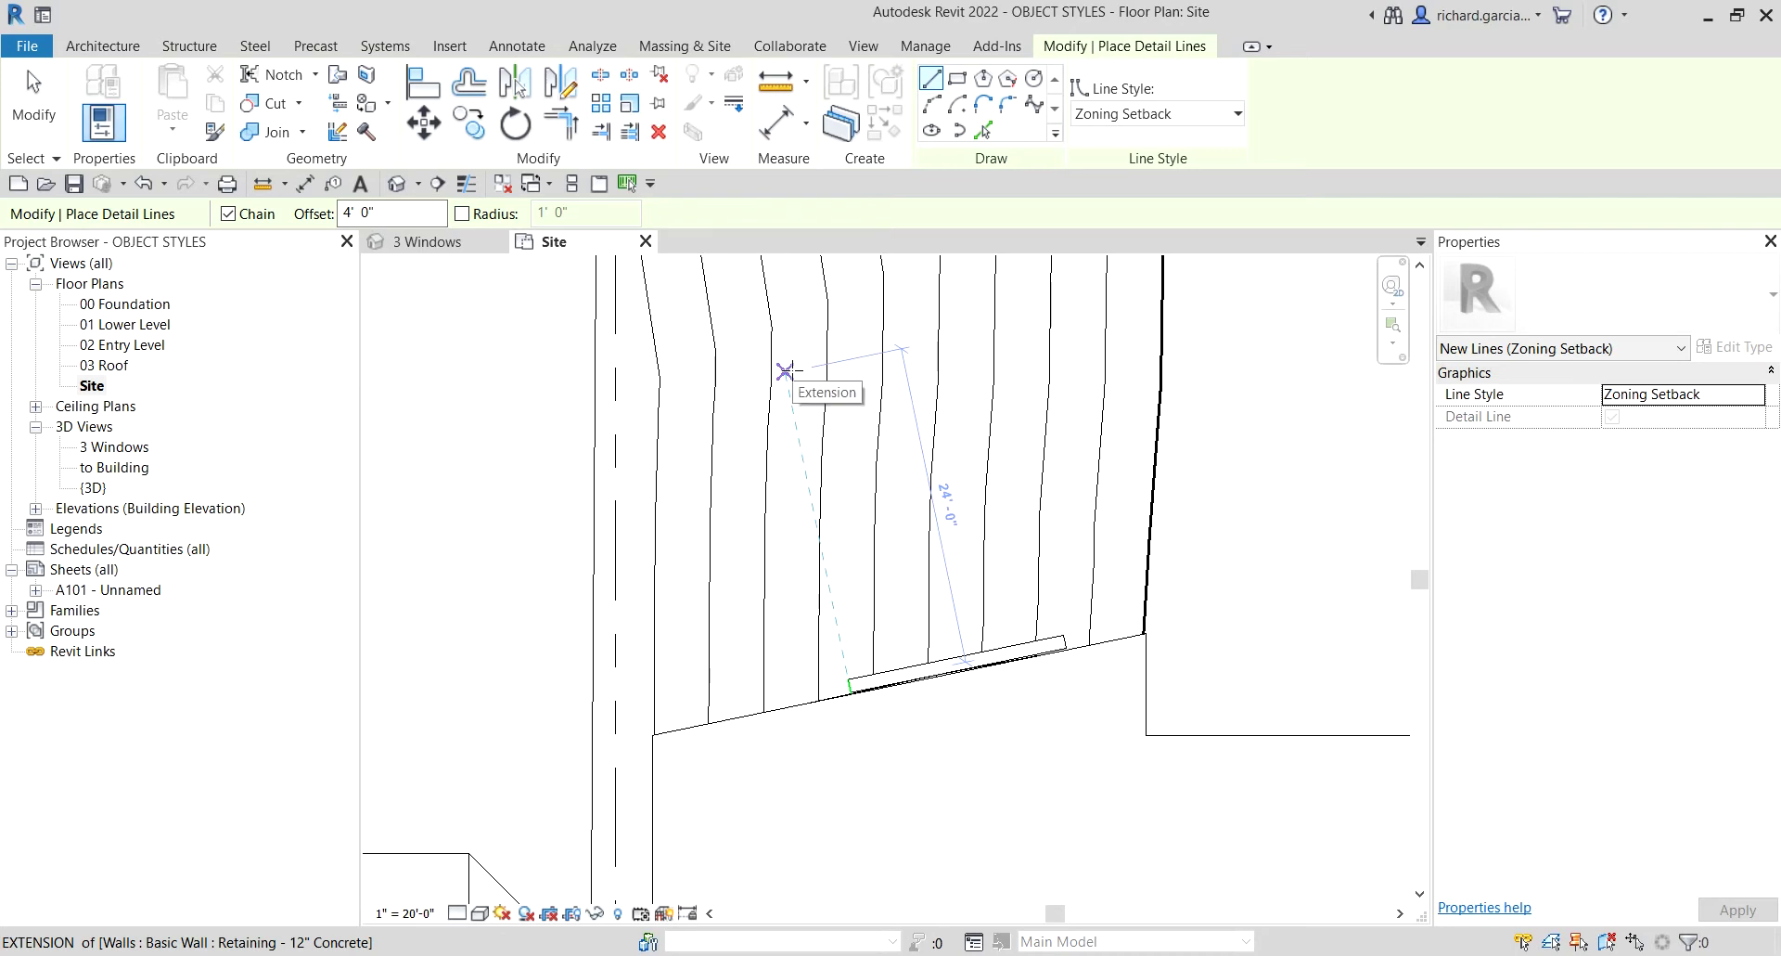
key("Escape")
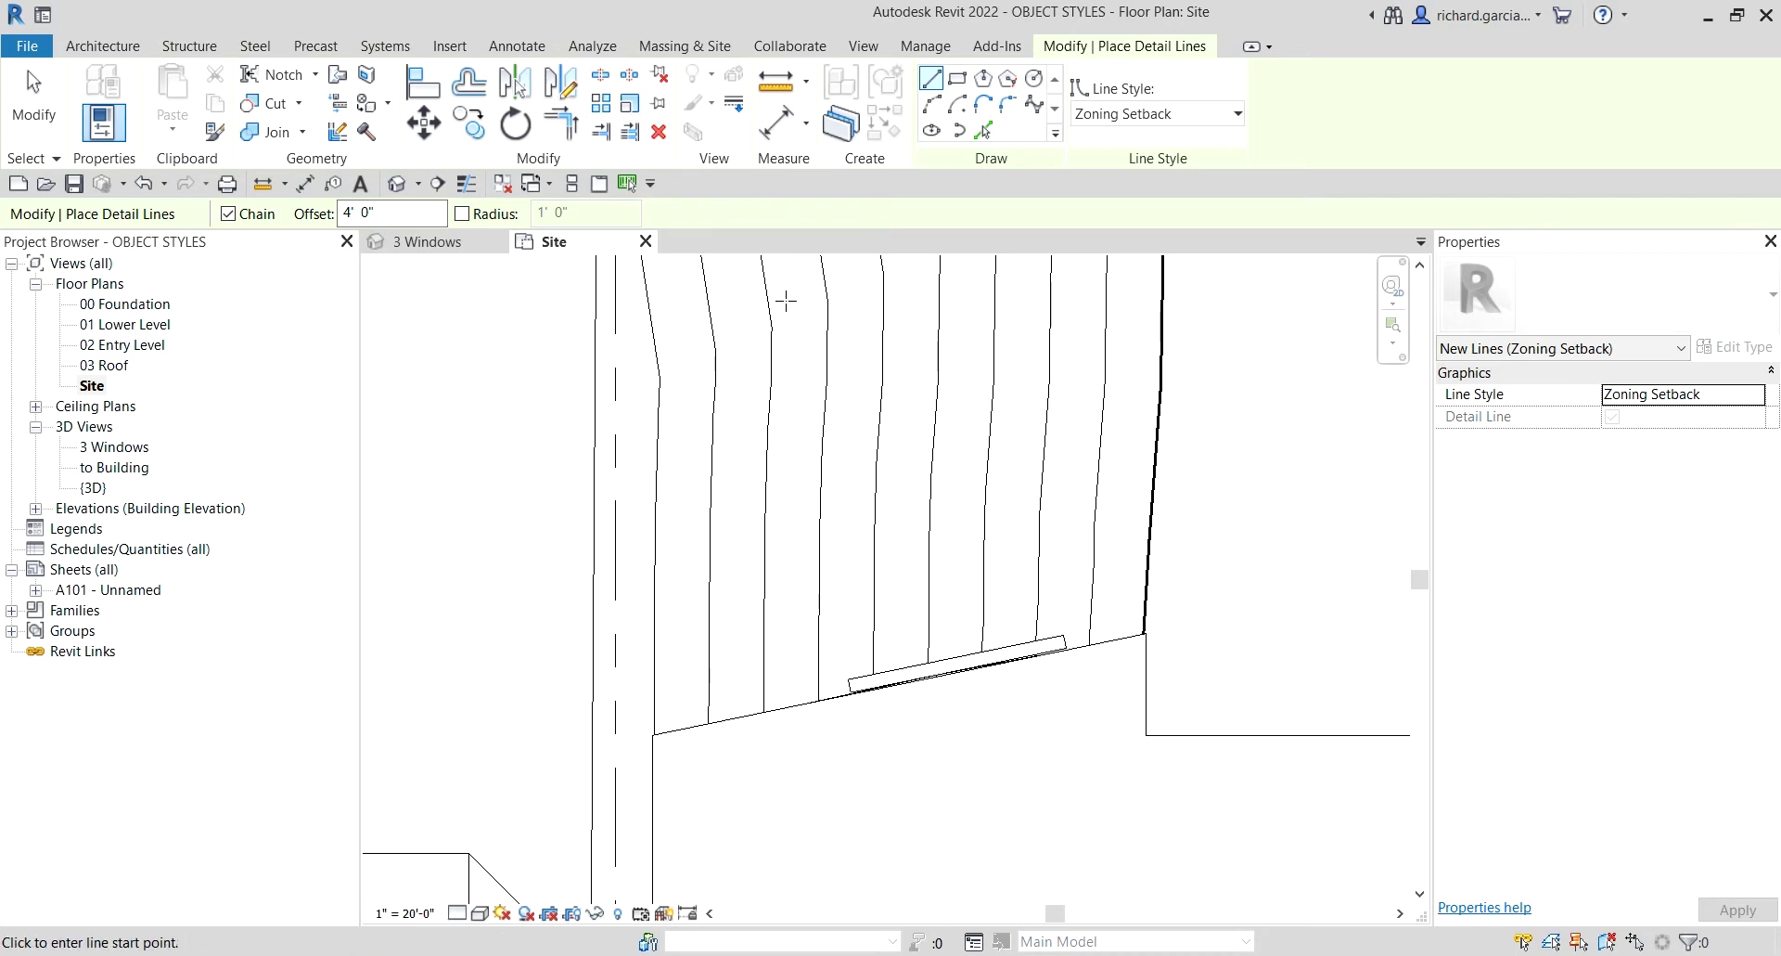
left_click(789, 391)
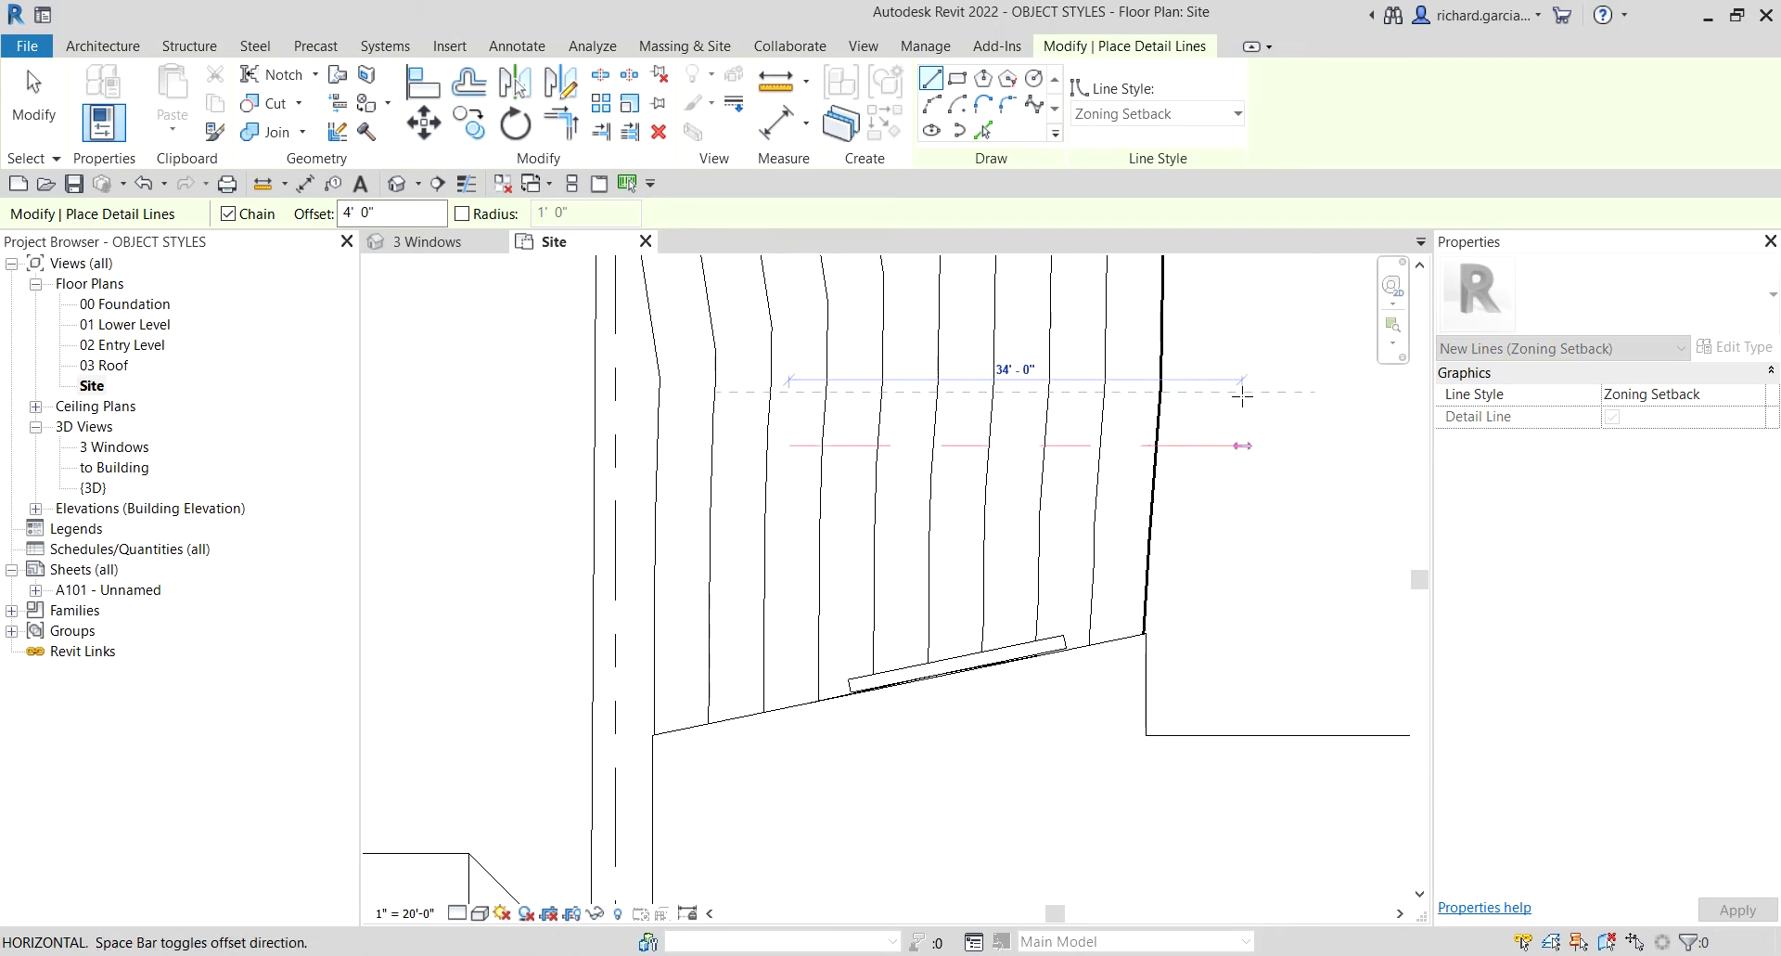
key("Escape")
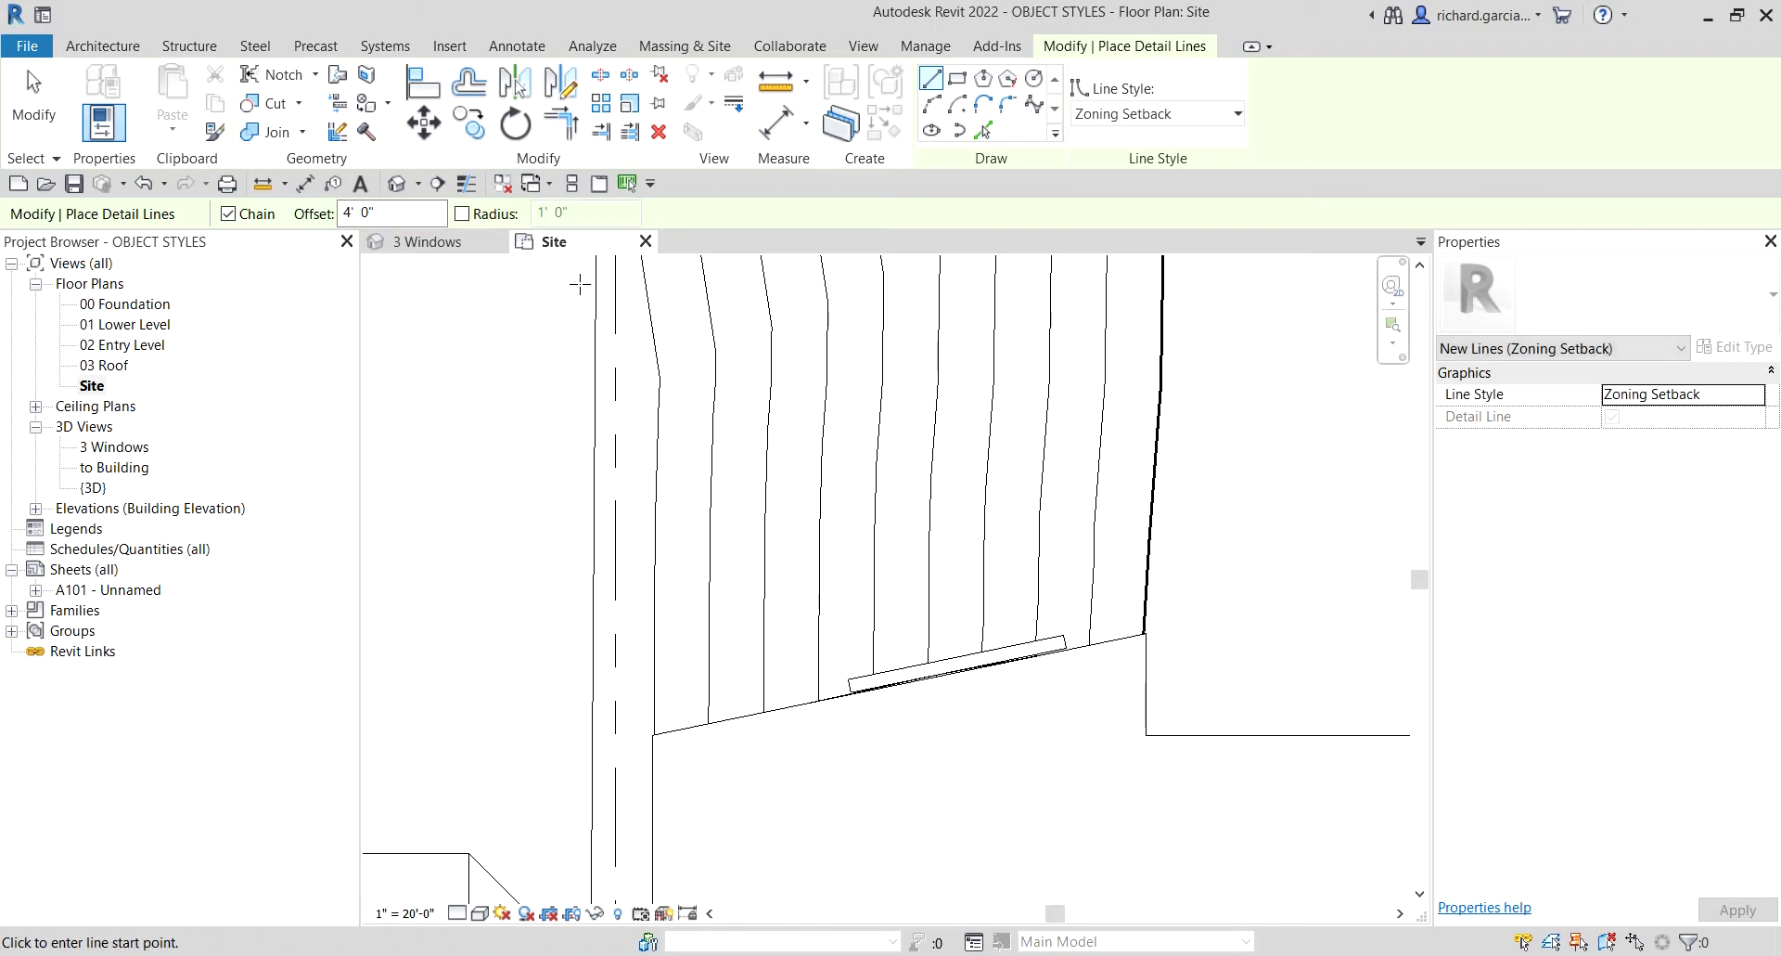
Step: Reset the offset to 0 and draw a closed chained setback loop inside the property lines
left_click_drag(398, 213, 312, 210)
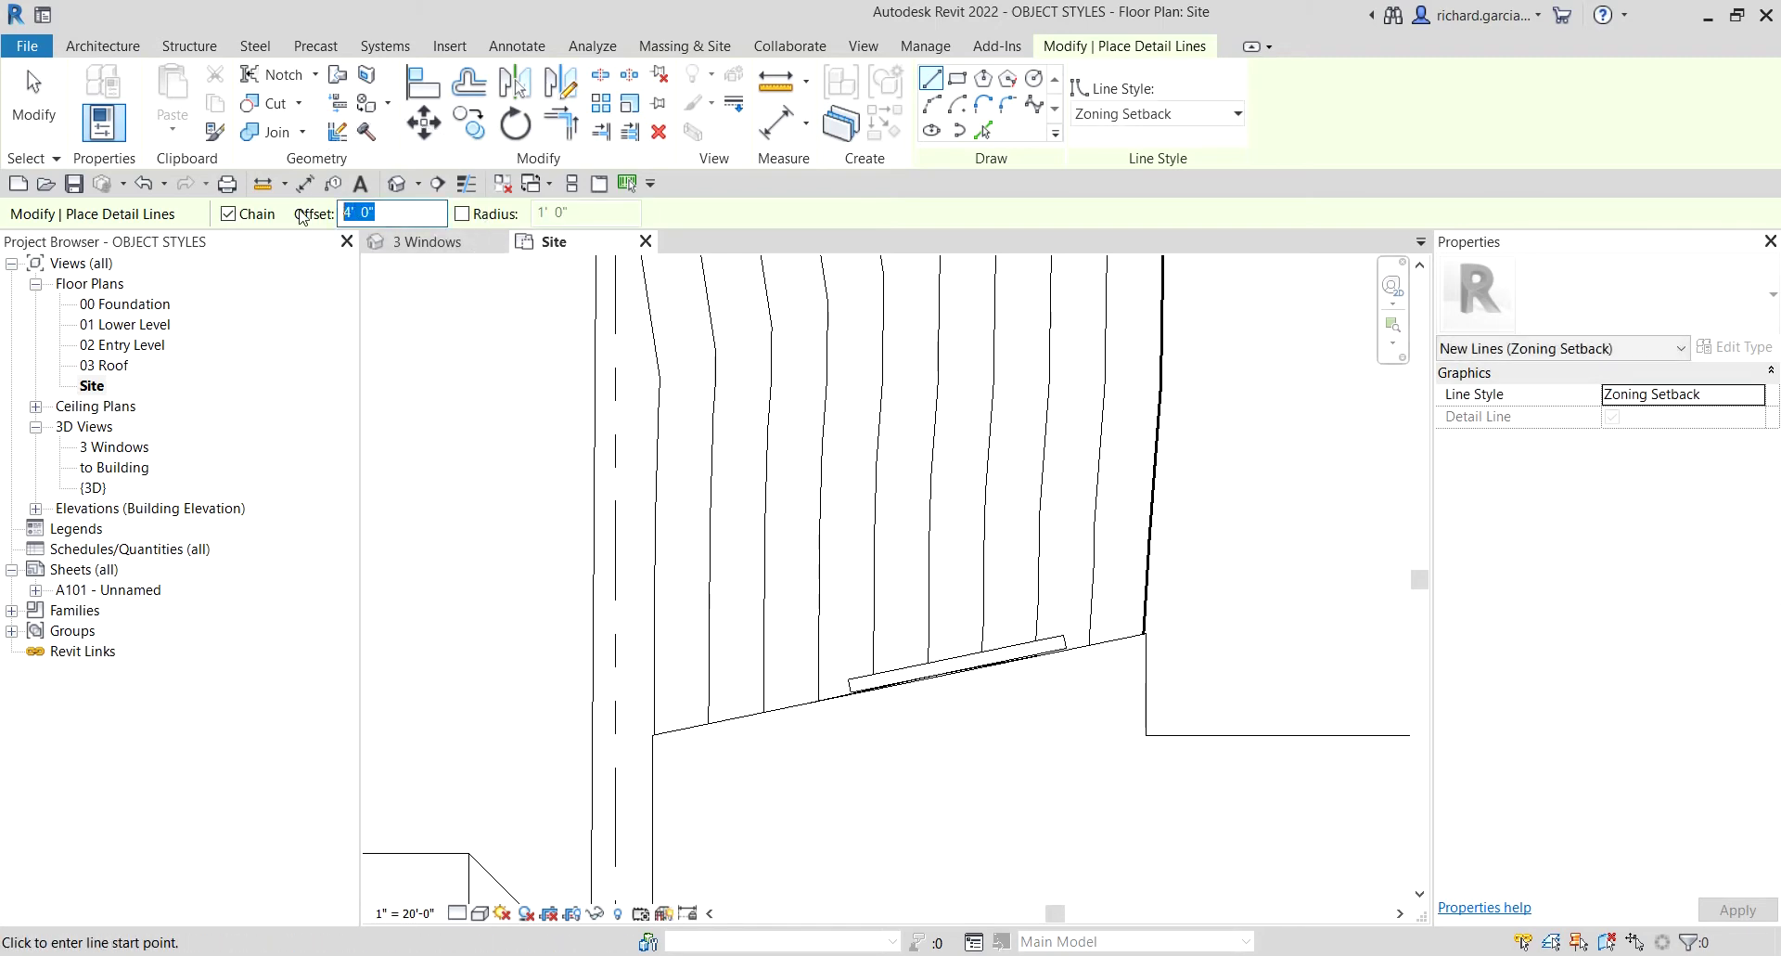
type("0")
scroll(740, 385, "down", 3)
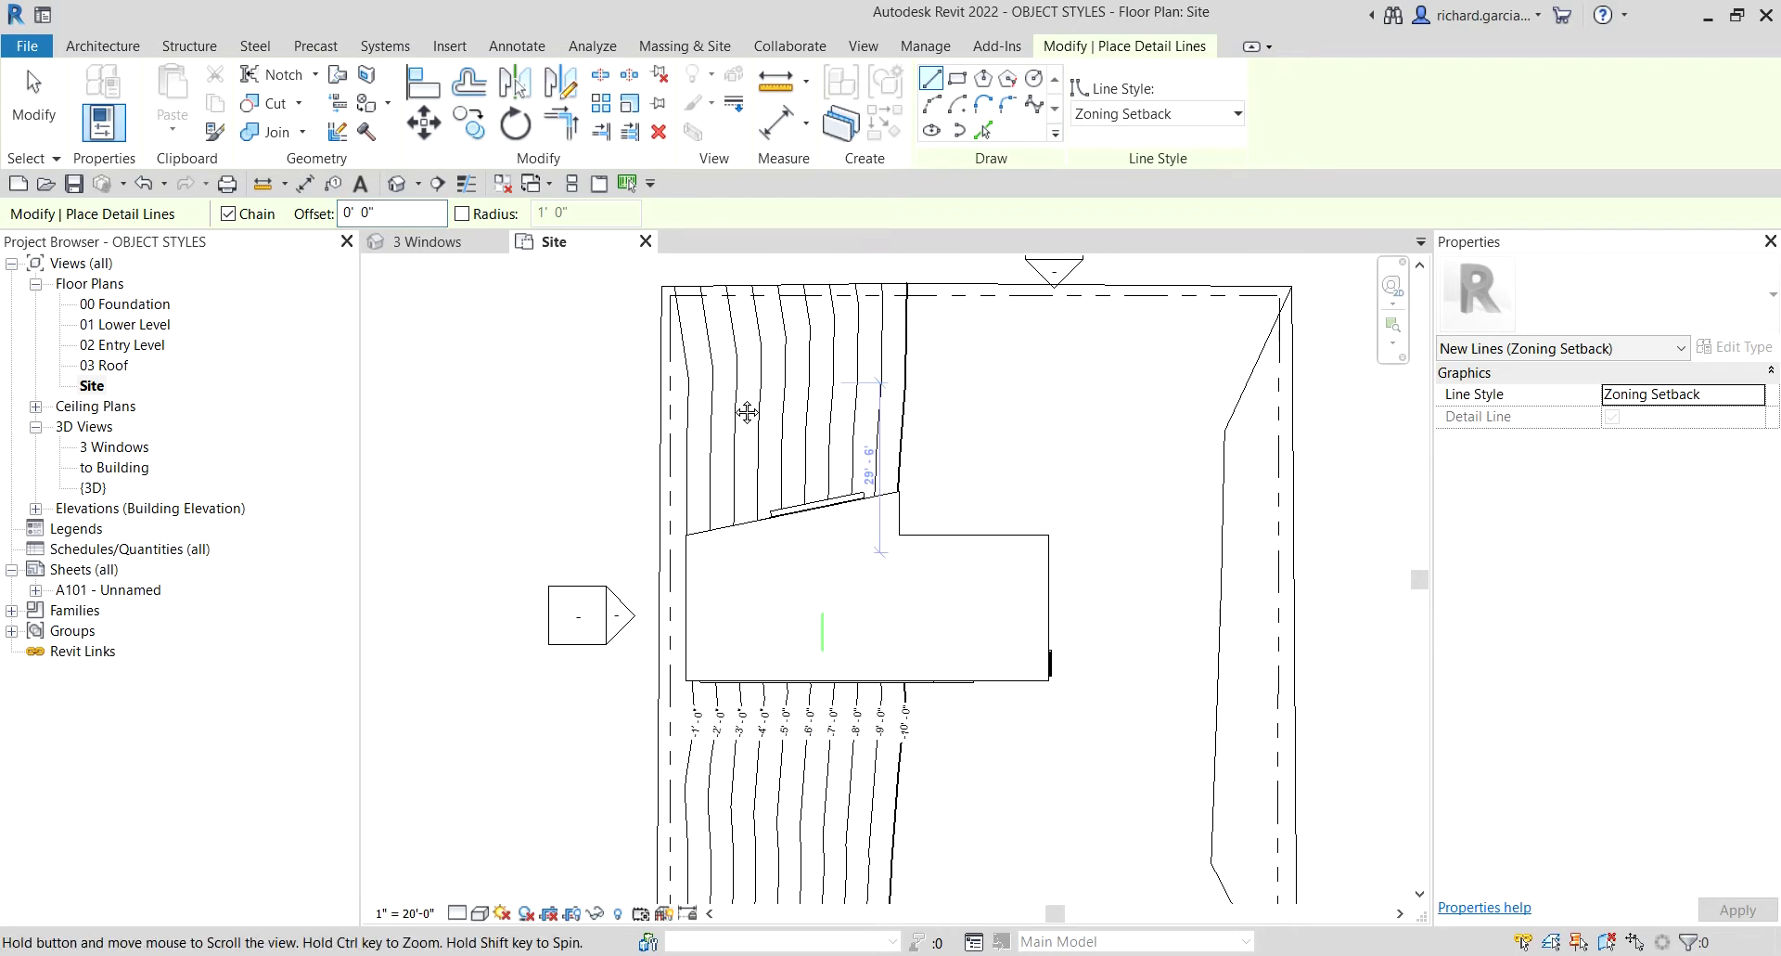
scroll(603, 357, "up", 2)
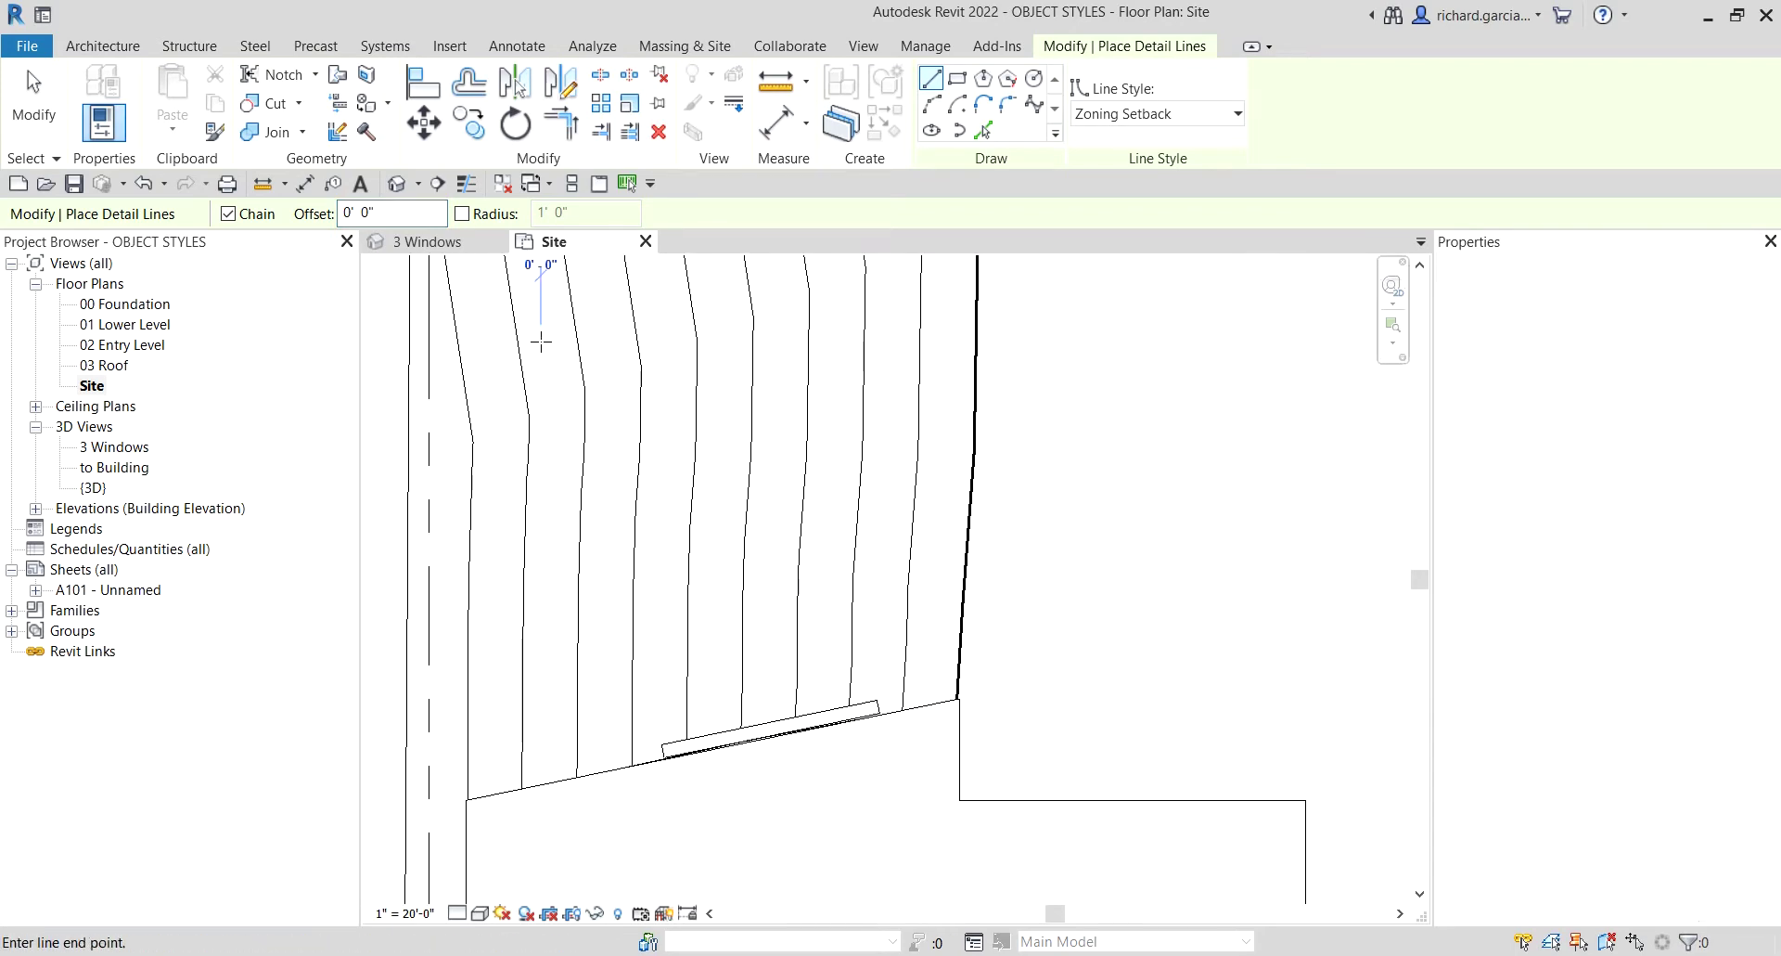
scroll(779, 346, "down", 4)
left_click(1108, 347)
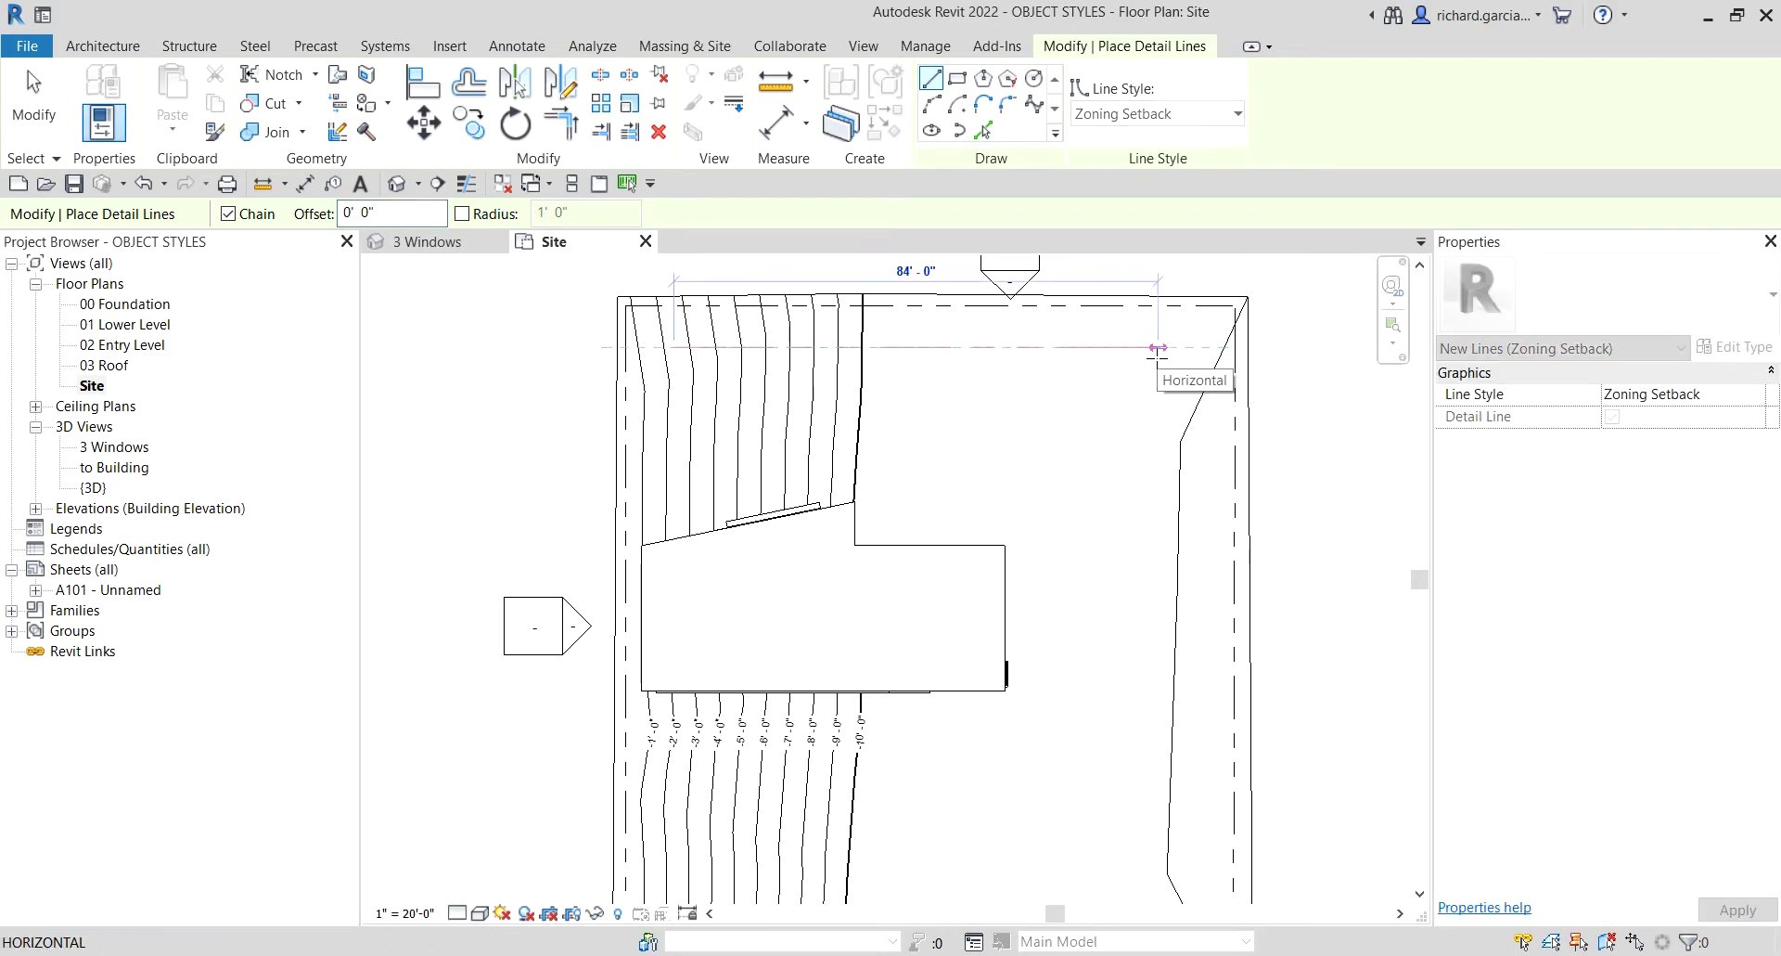
scroll(1141, 503, "down", 1)
scroll(1141, 502, "down", 2)
scroll(1134, 615, "up", 2)
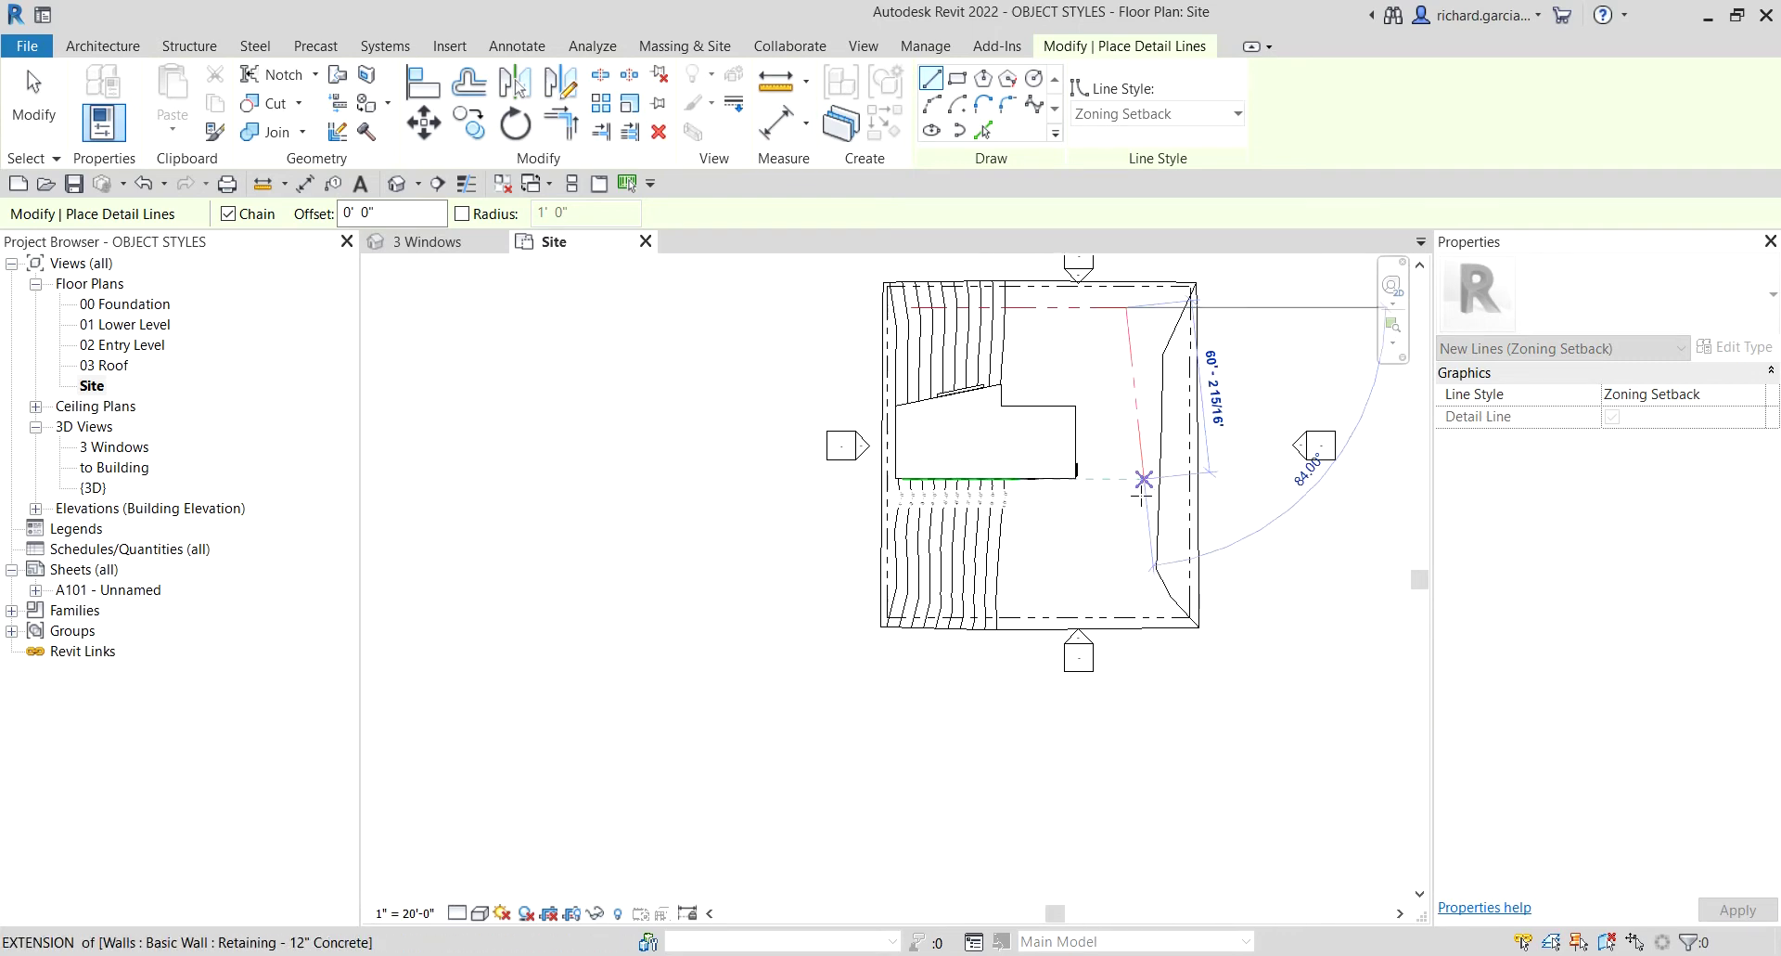
left_click(1134, 615)
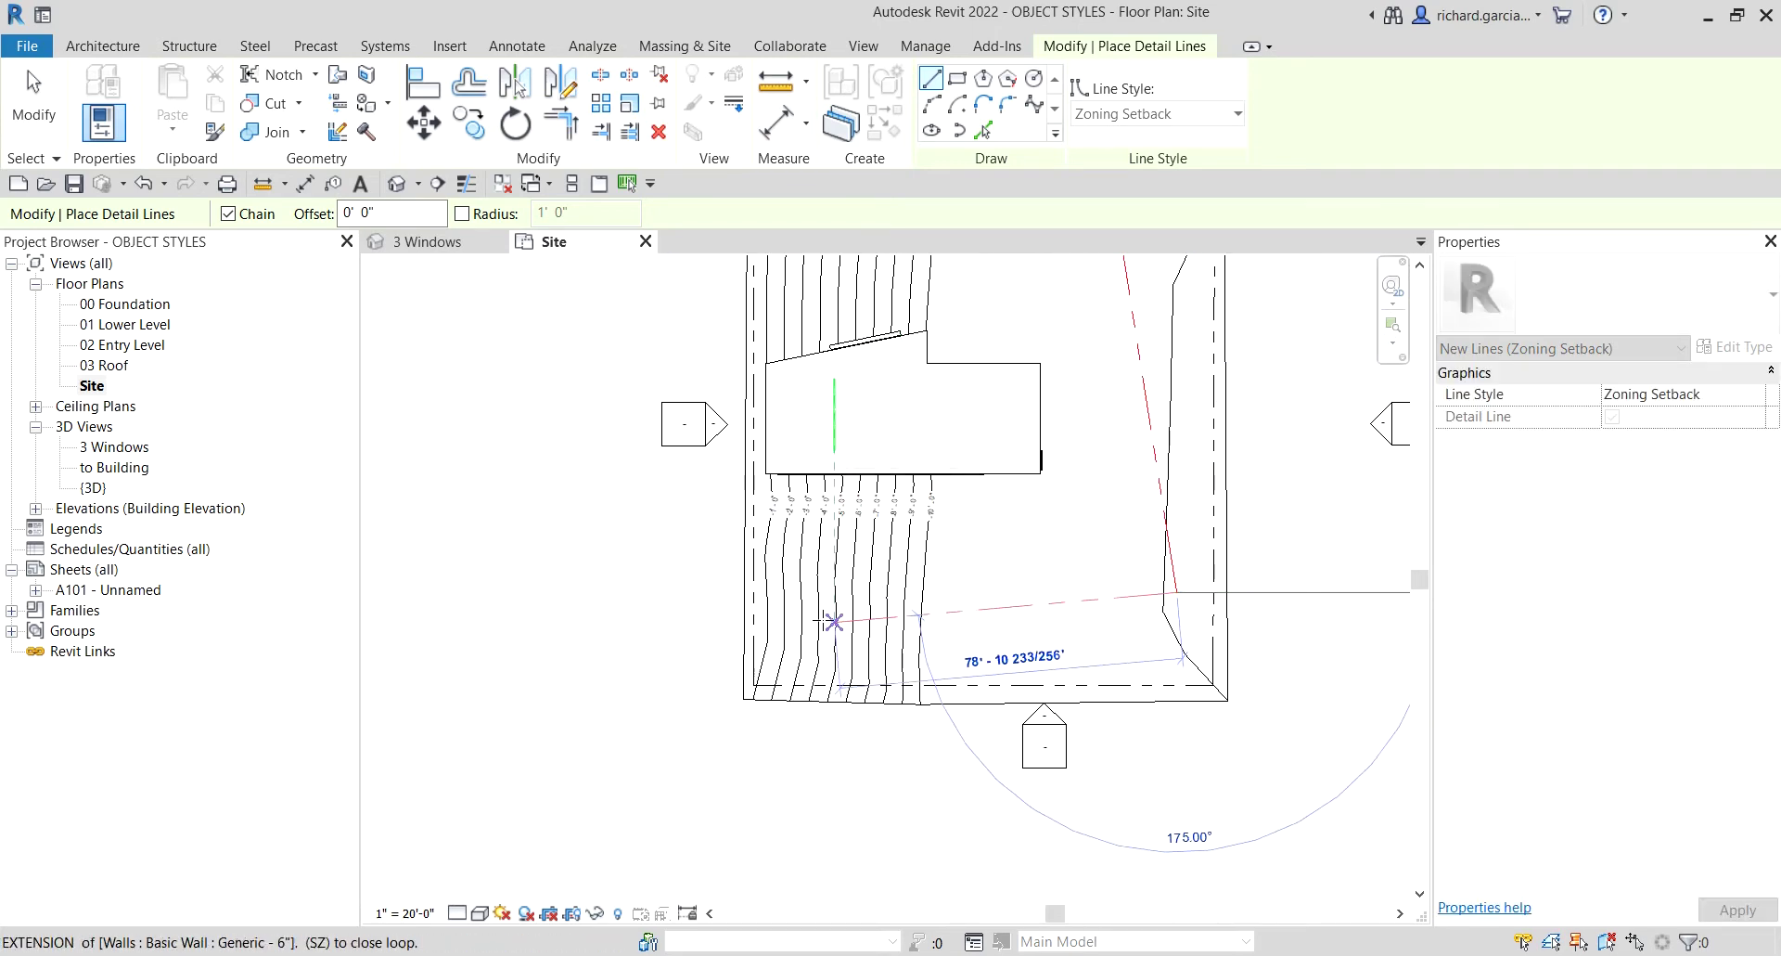
left_click(804, 625)
scroll(814, 381, "down", 1)
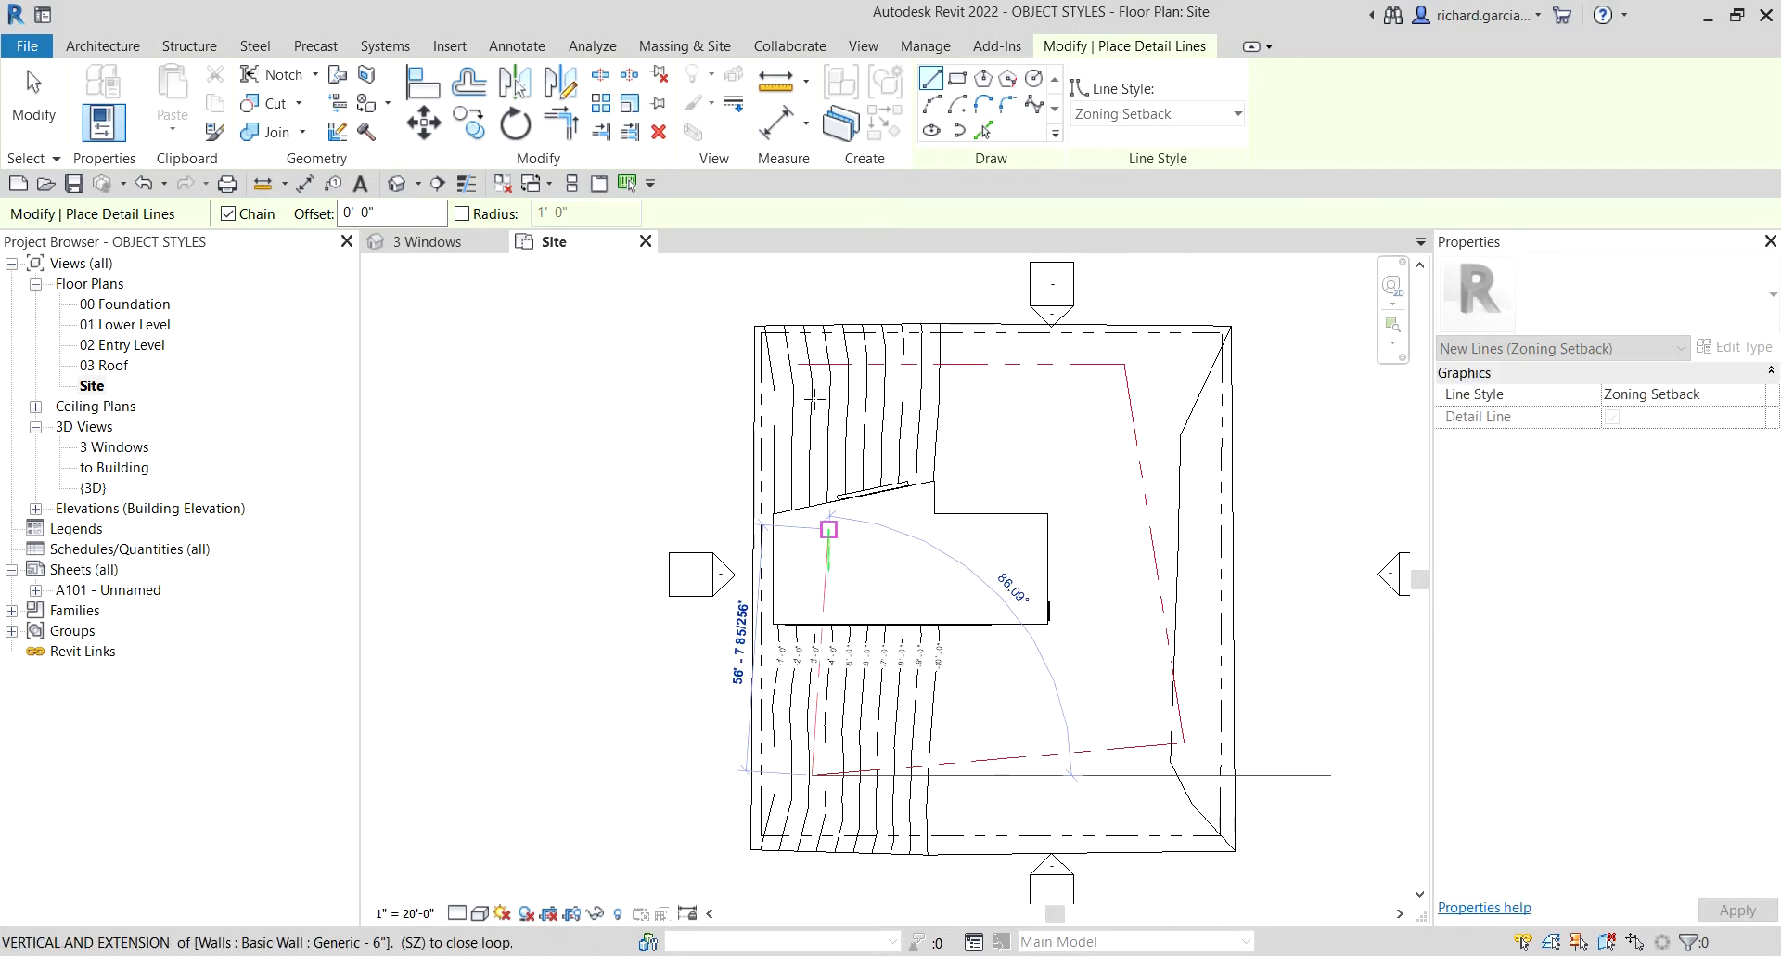
scroll(819, 517, "up", 2)
left_click(792, 346)
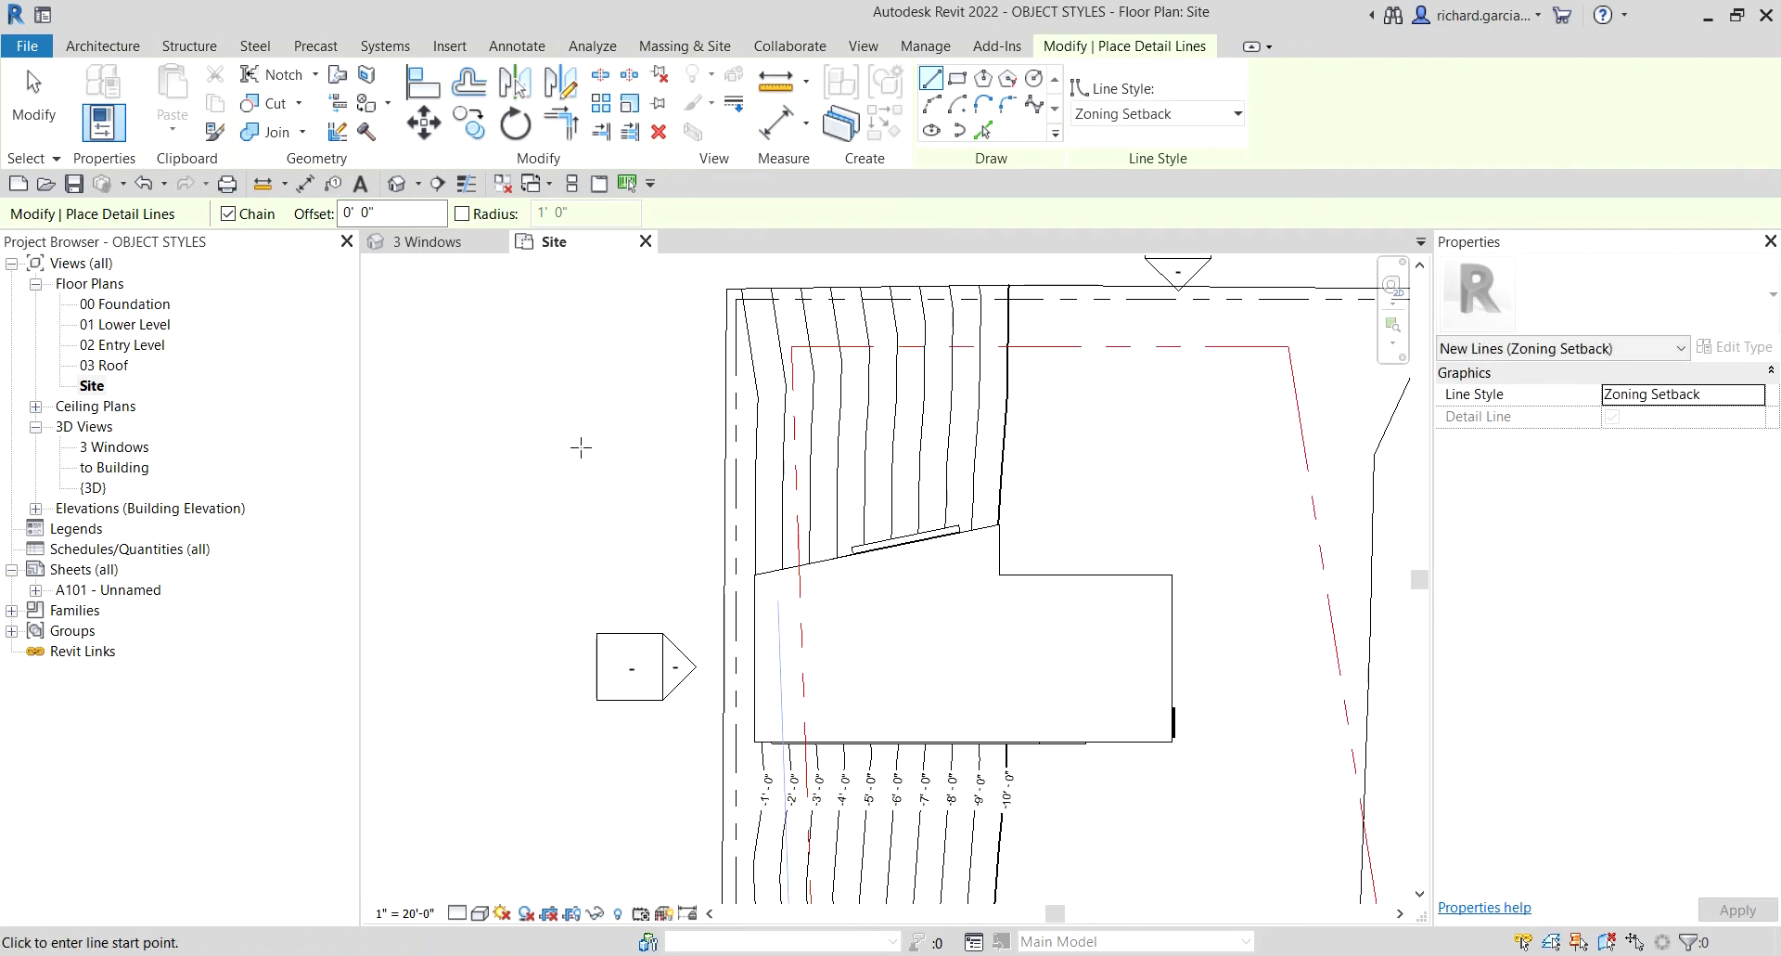
left_click(34, 102)
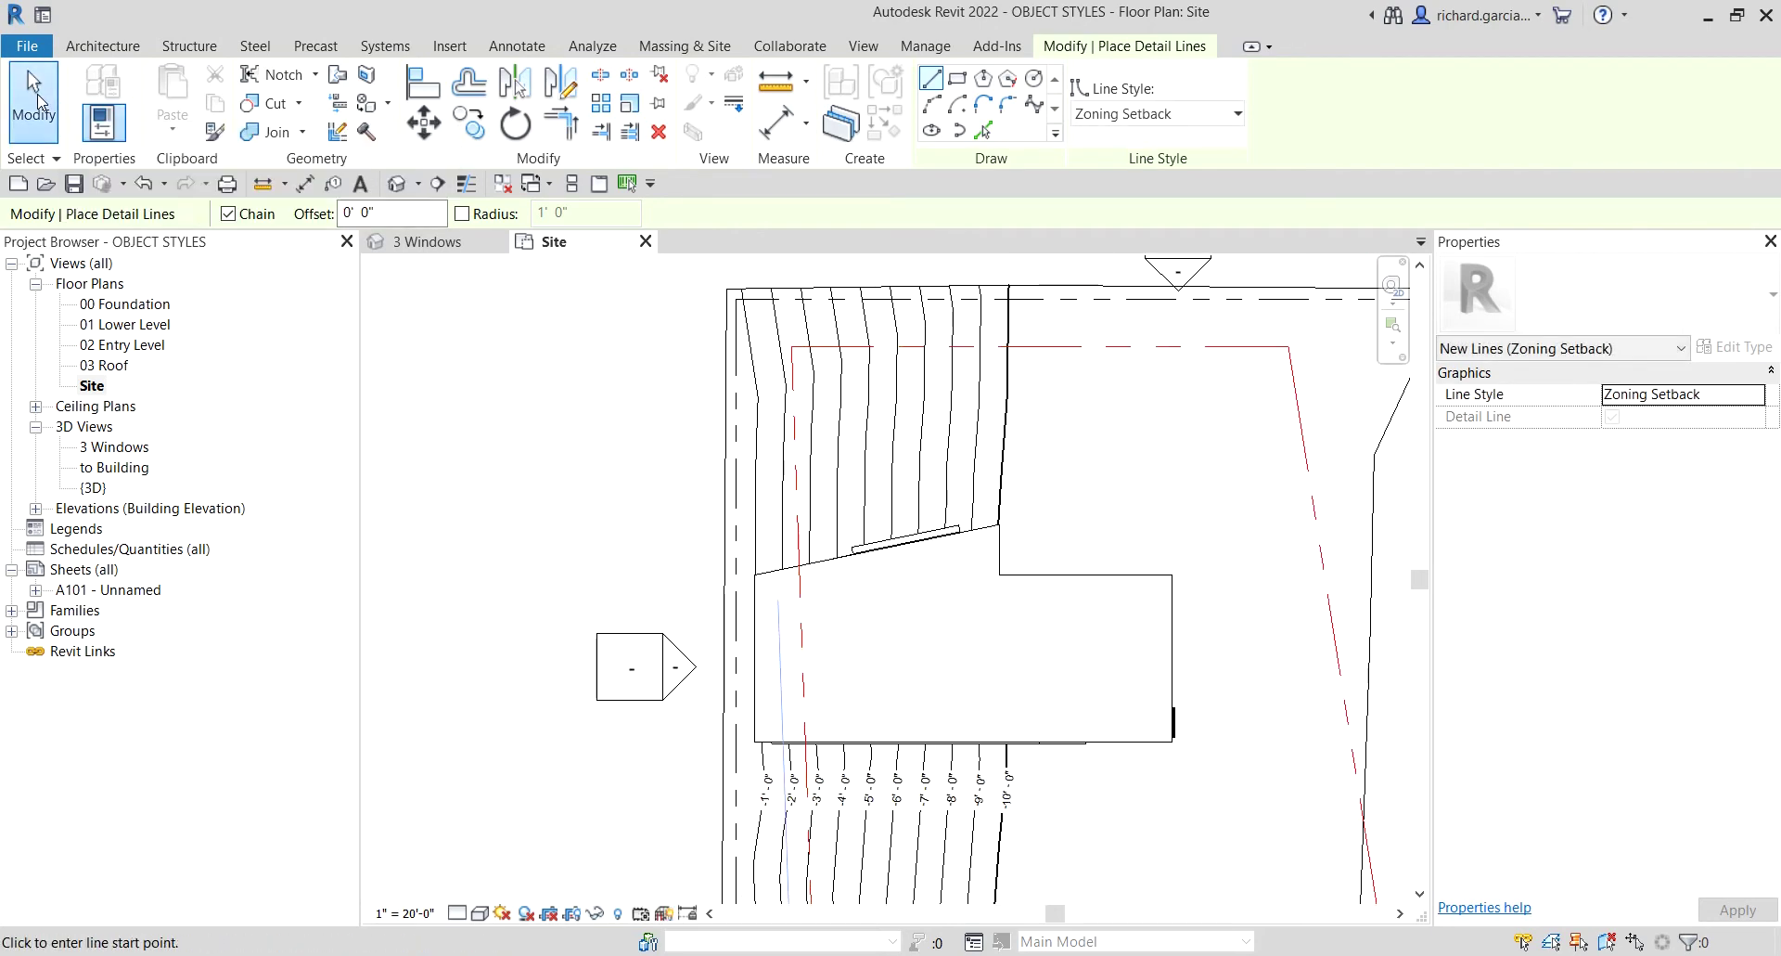
Step: Open the default 3D view, orbit it to a flatter angle, and return to the Site plan
scroll(517, 436, "down", 2)
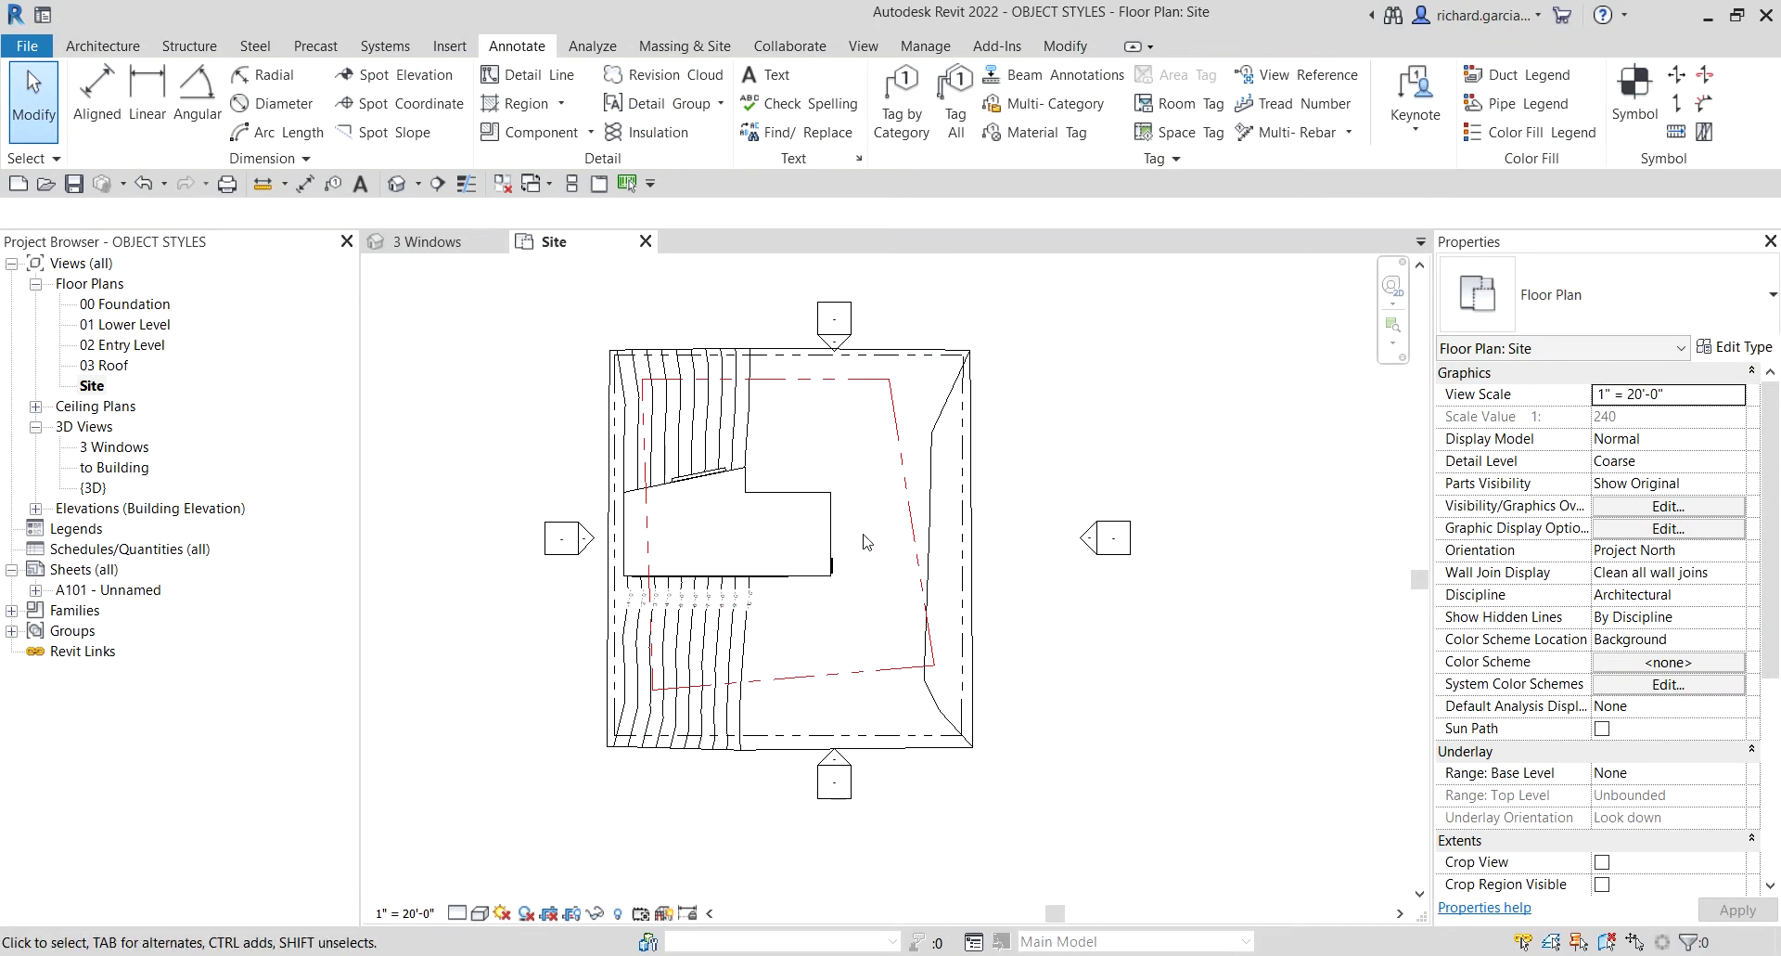
left_click(398, 185)
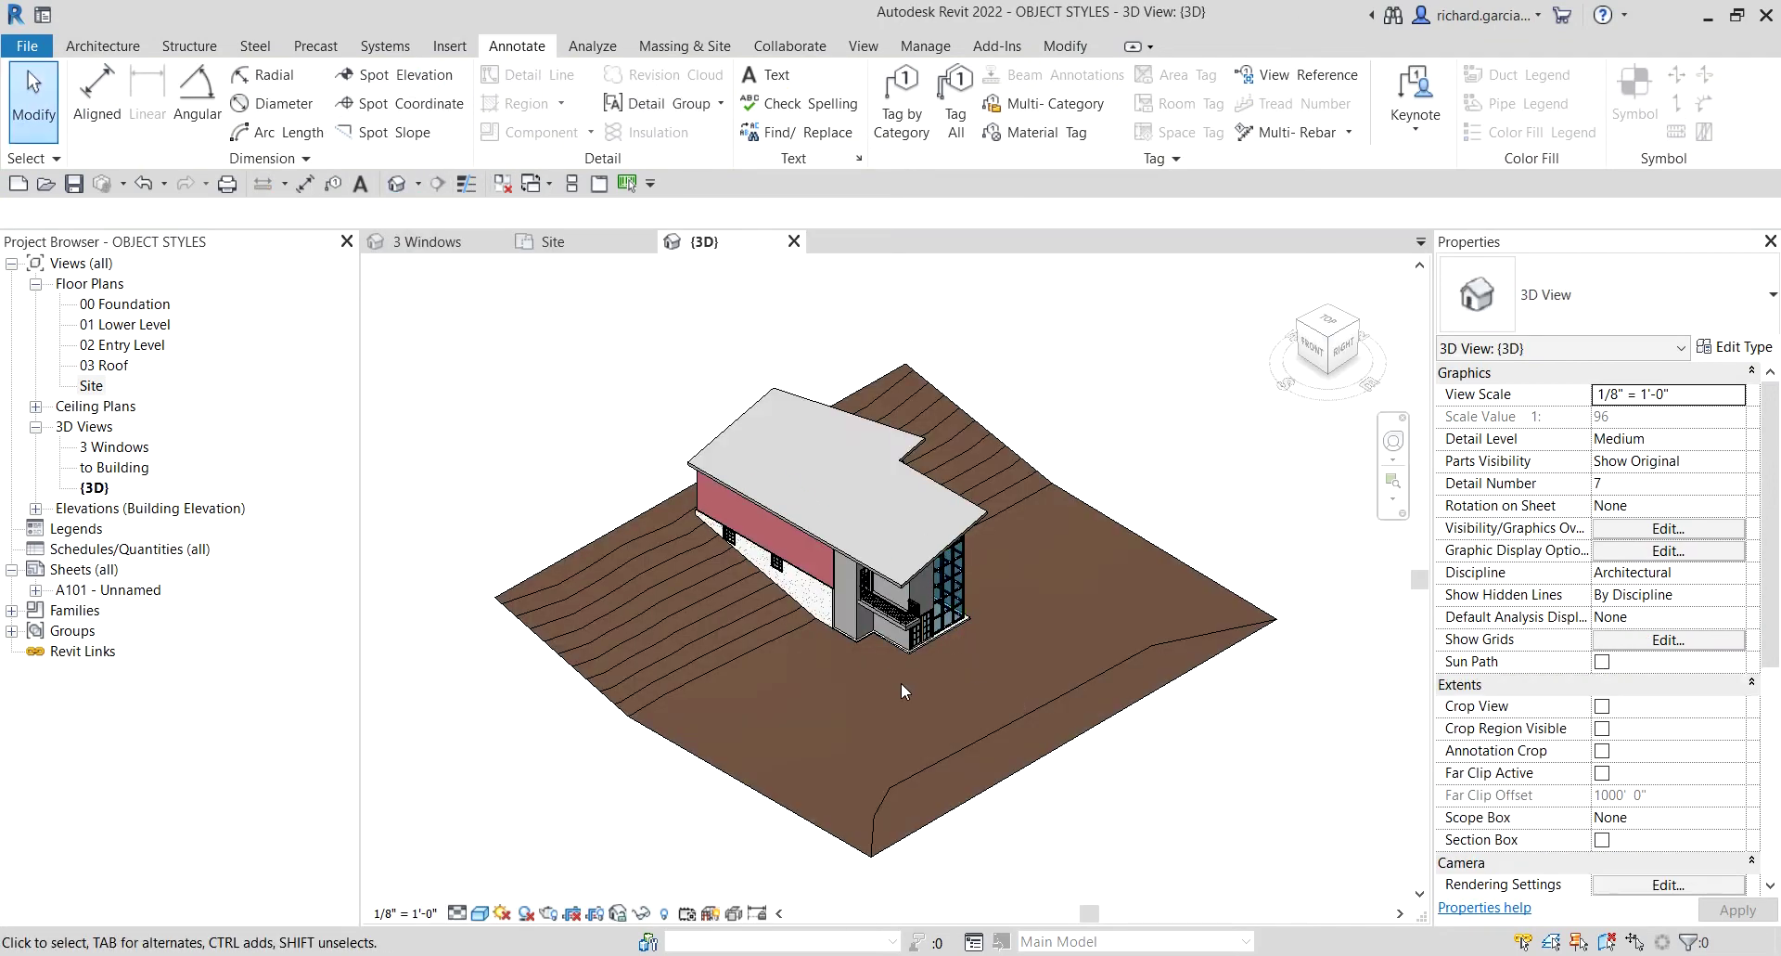
middle_click_drag(984, 566, 956, 631, "shift")
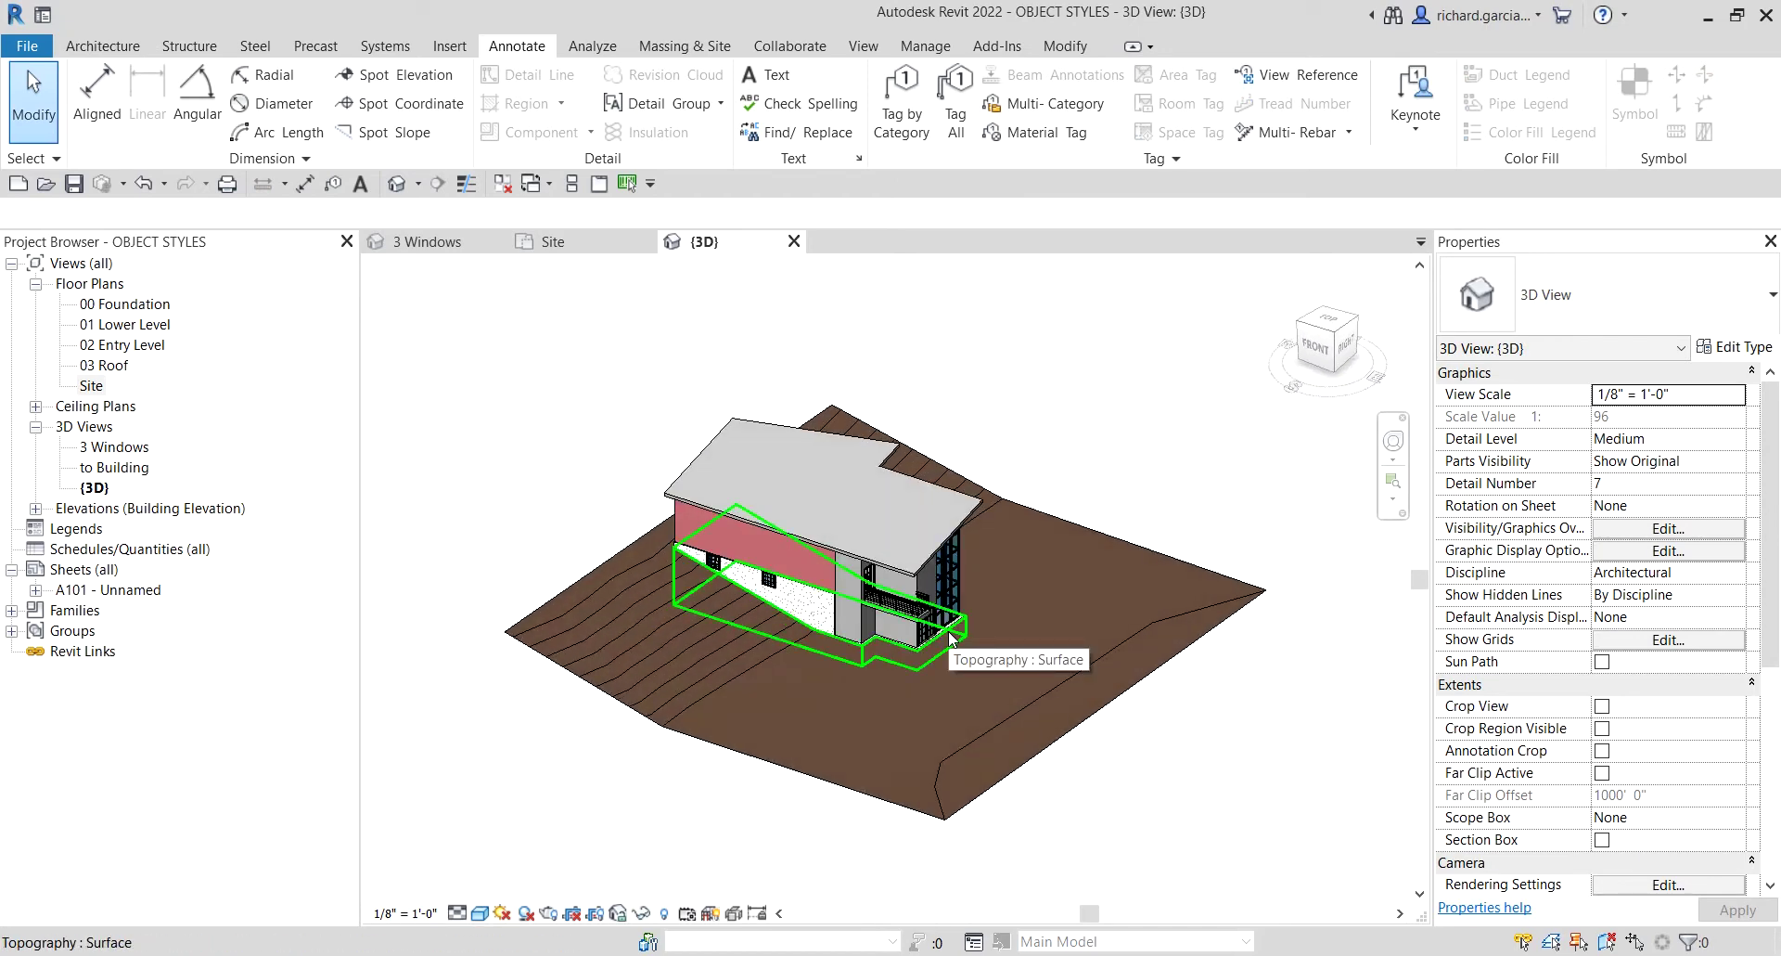
left_click(554, 241)
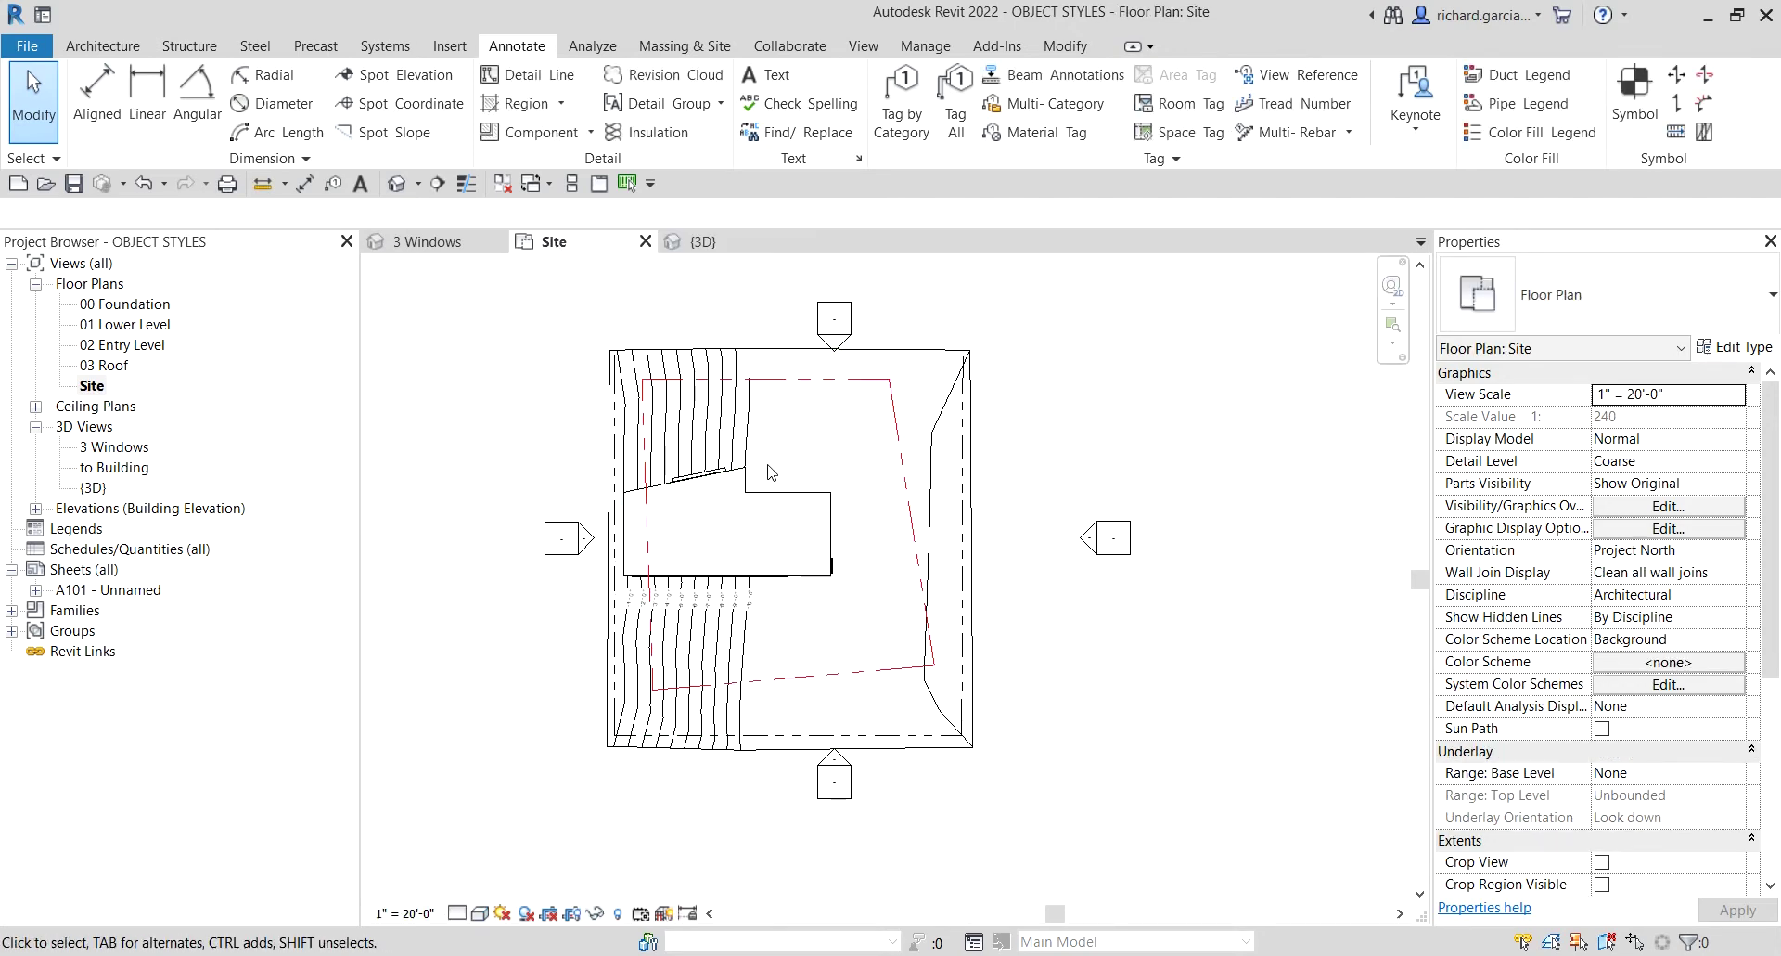
Step: Select the top, right, bottom and left setback detail lines and delete them
left_click(793, 389)
left_click(911, 519, "ctrl")
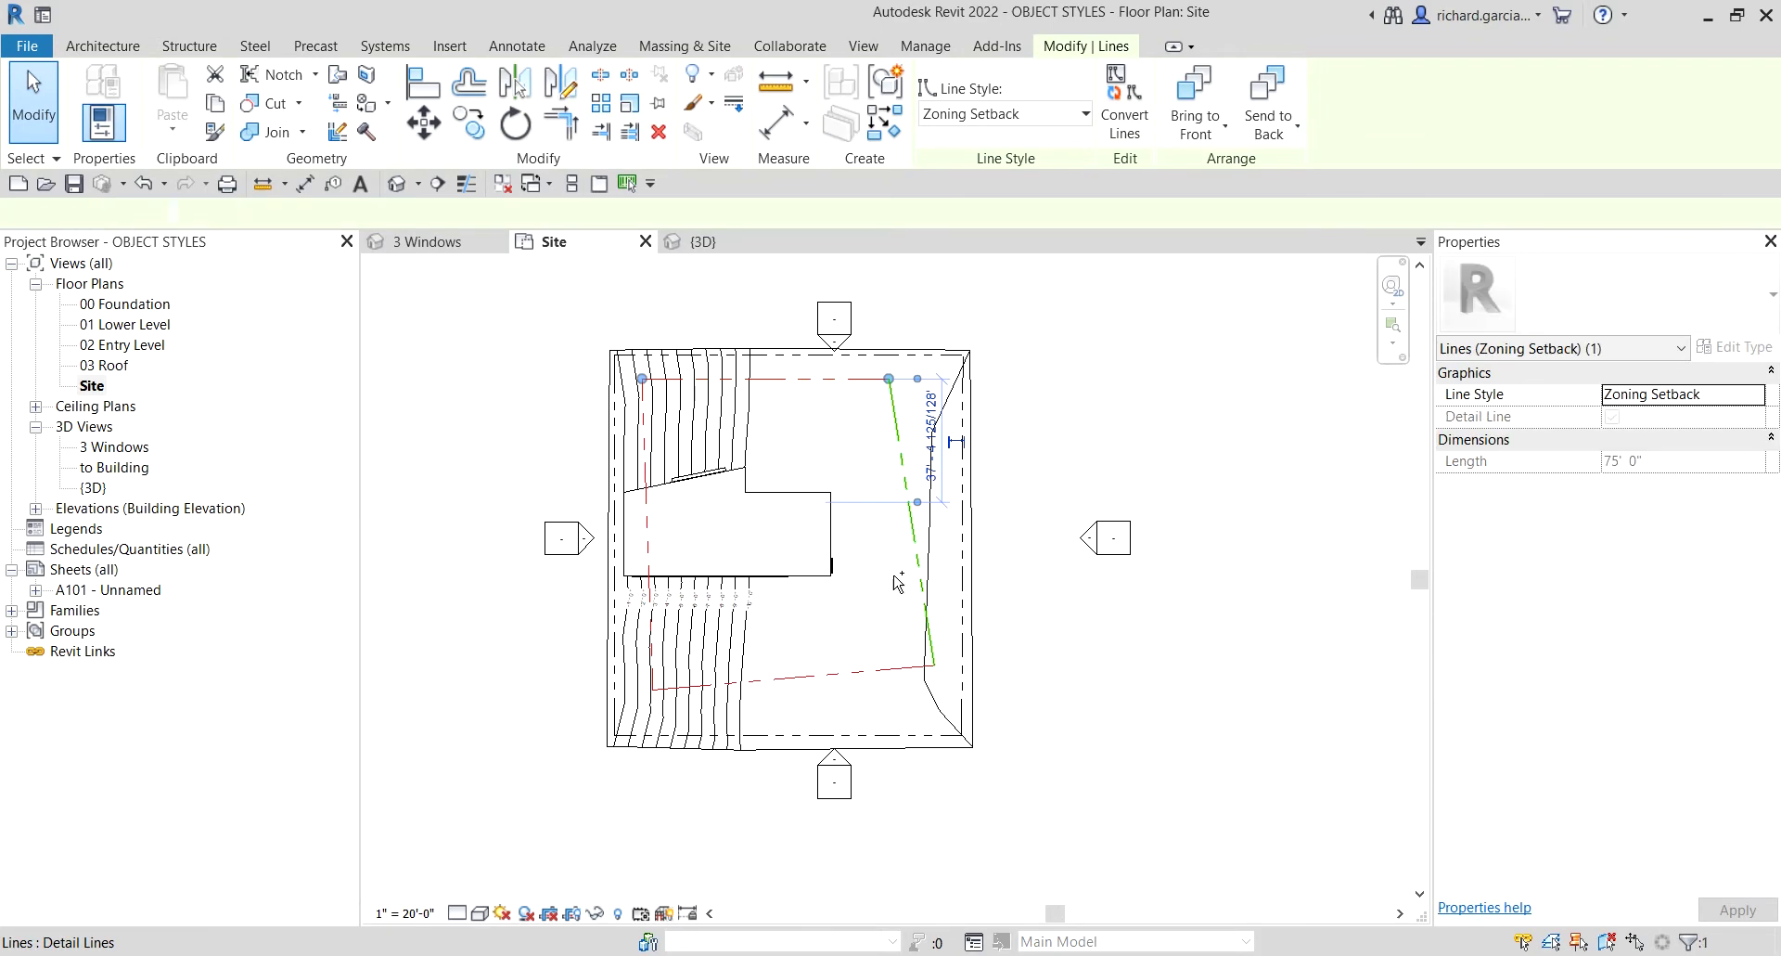
left_click(882, 677, "ctrl")
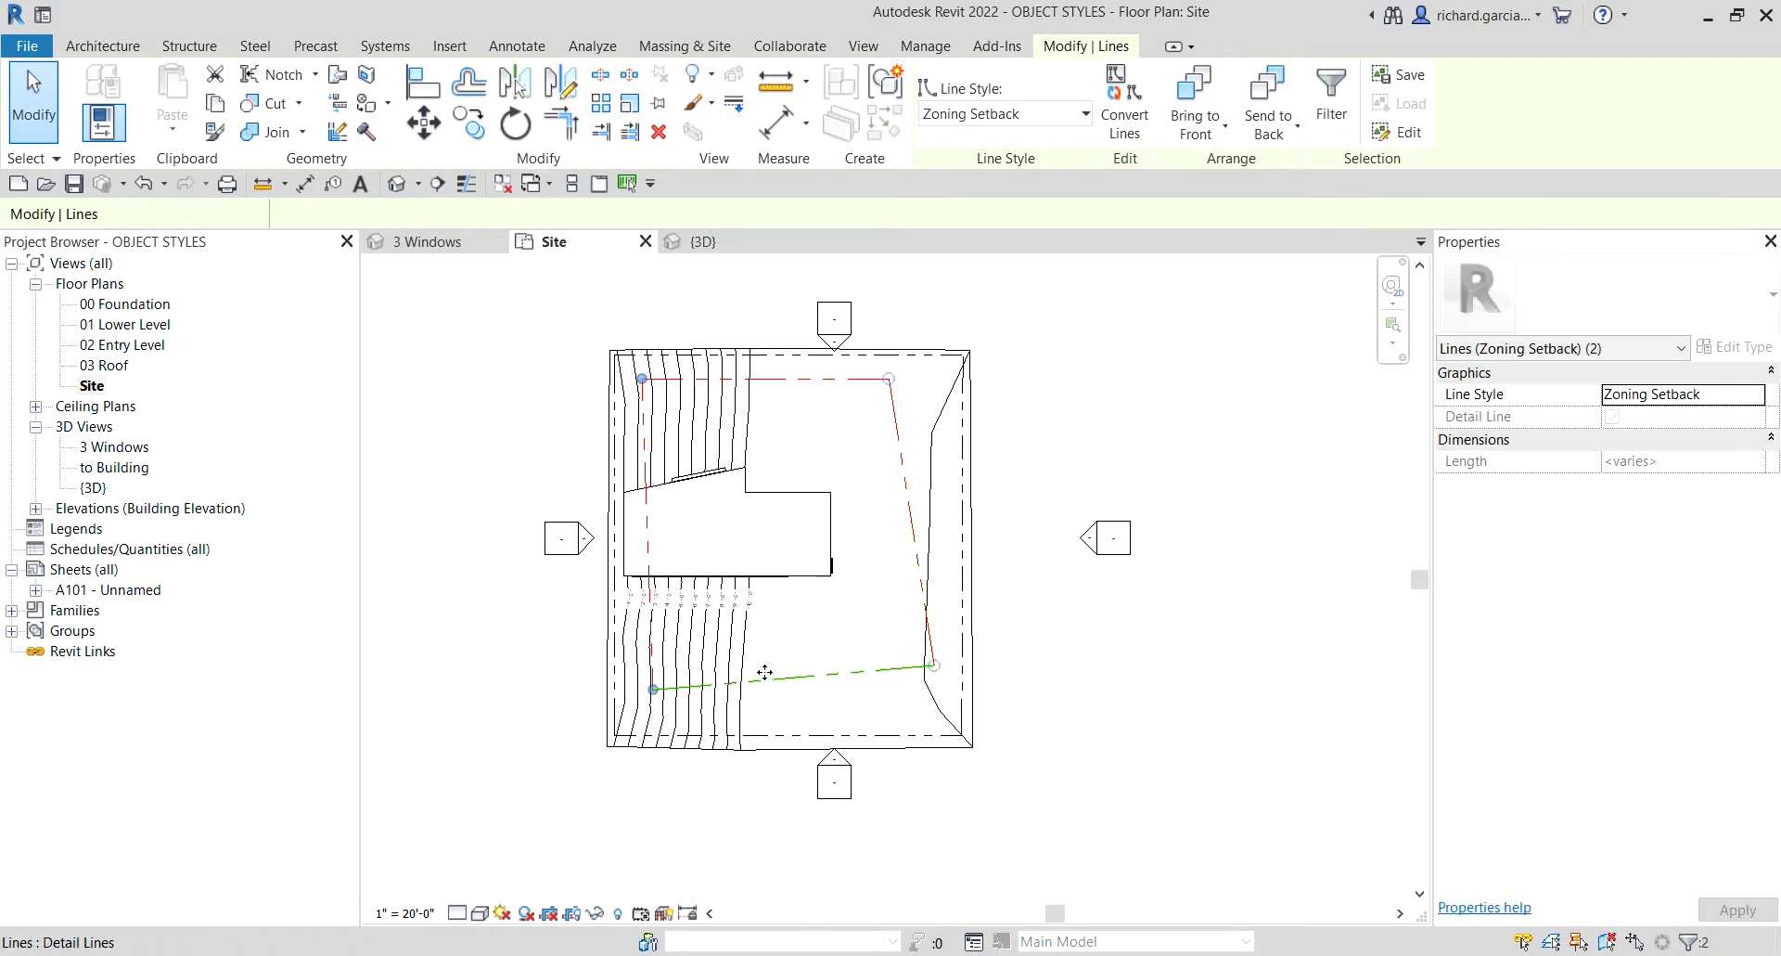
left_click(654, 649, "ctrl")
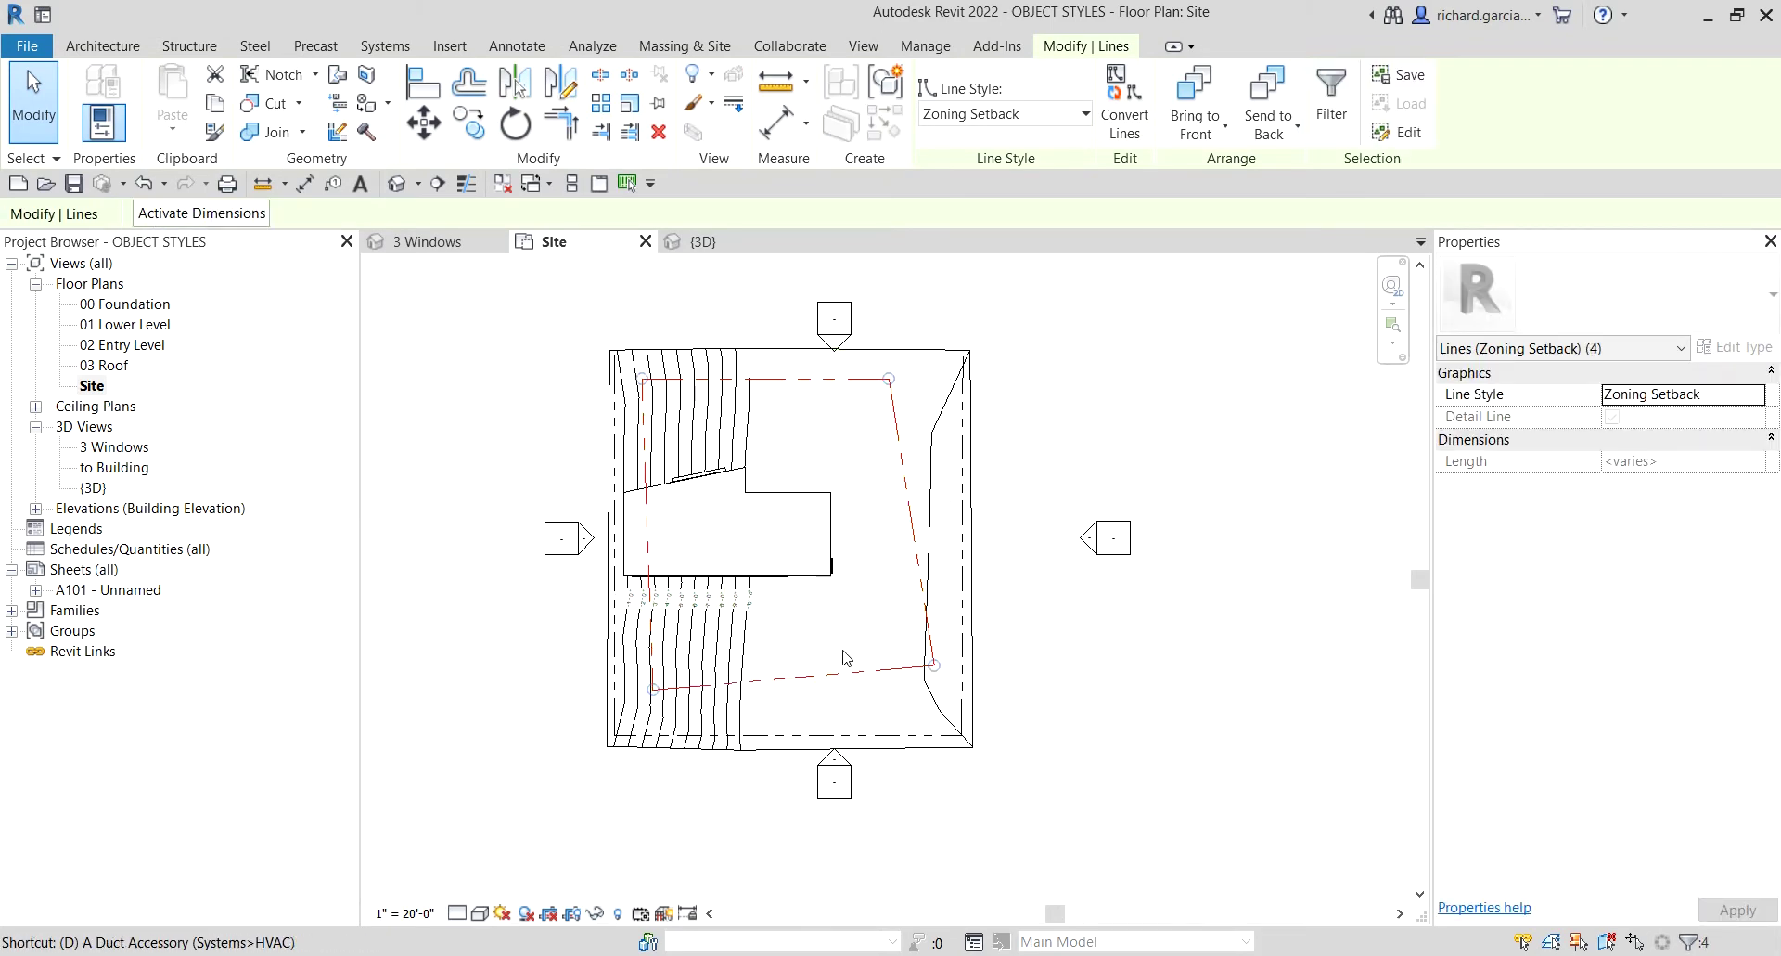
key("Delete")
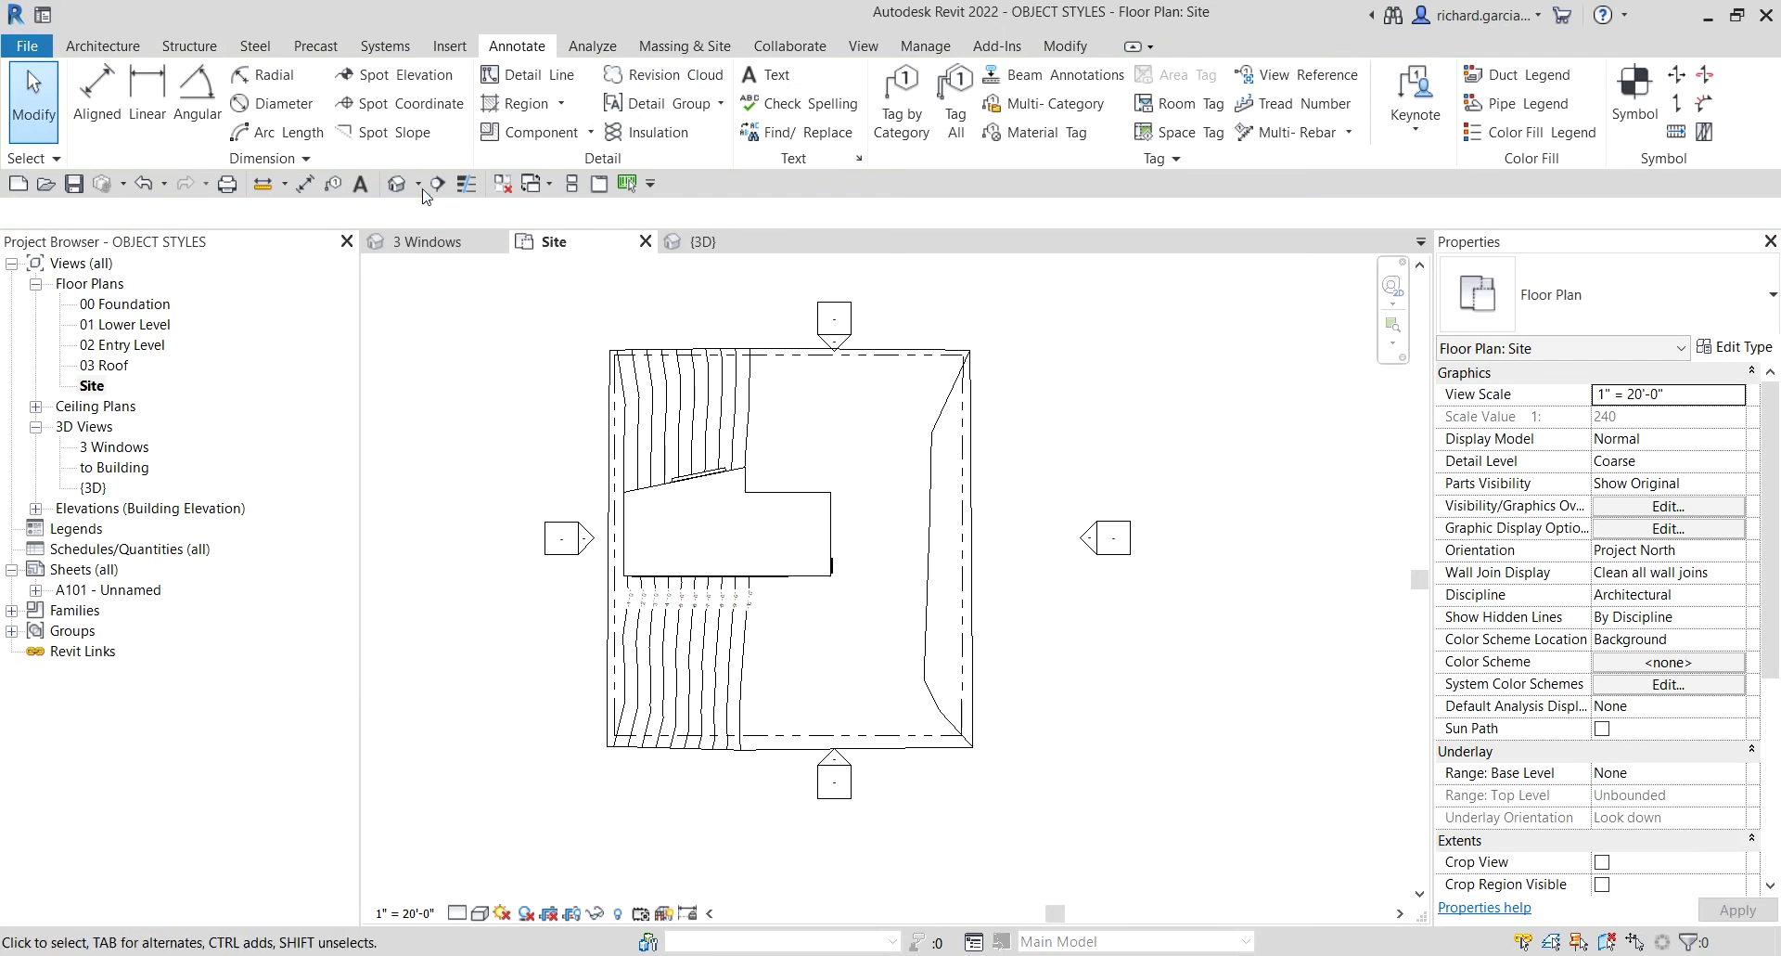
left_click(104, 47)
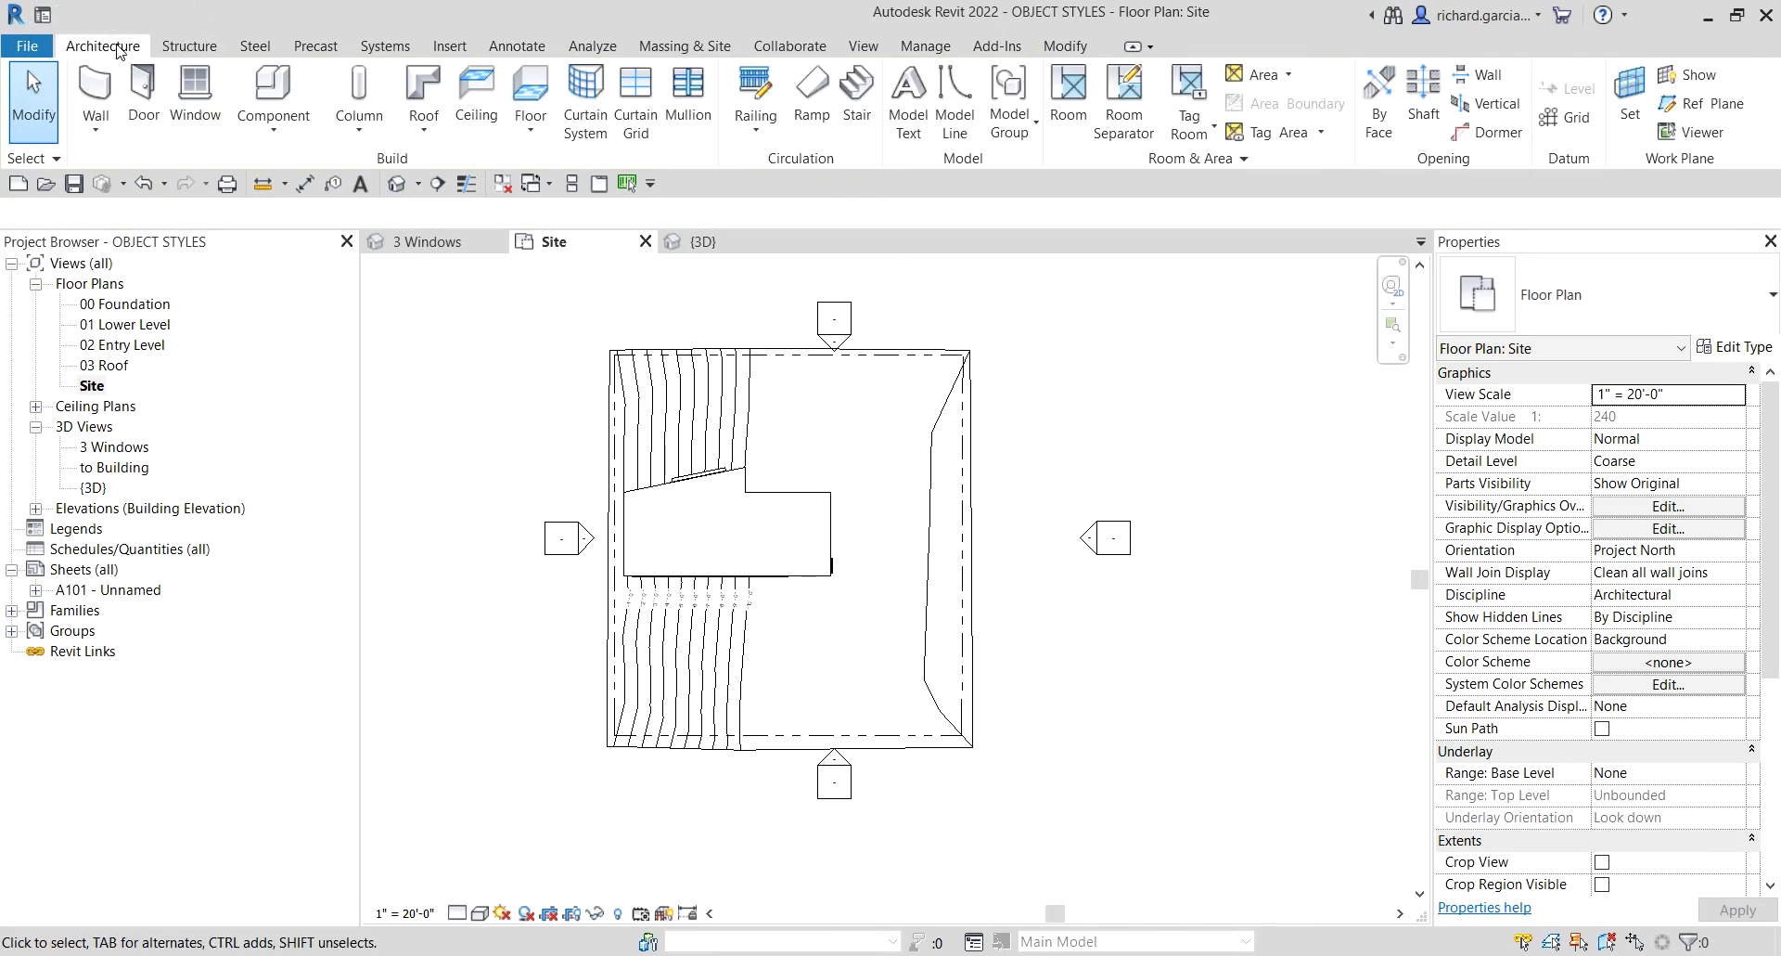
Step: Start the Model Line tool with its placement plane set to Level 02 Entry Level
left_click(957, 93)
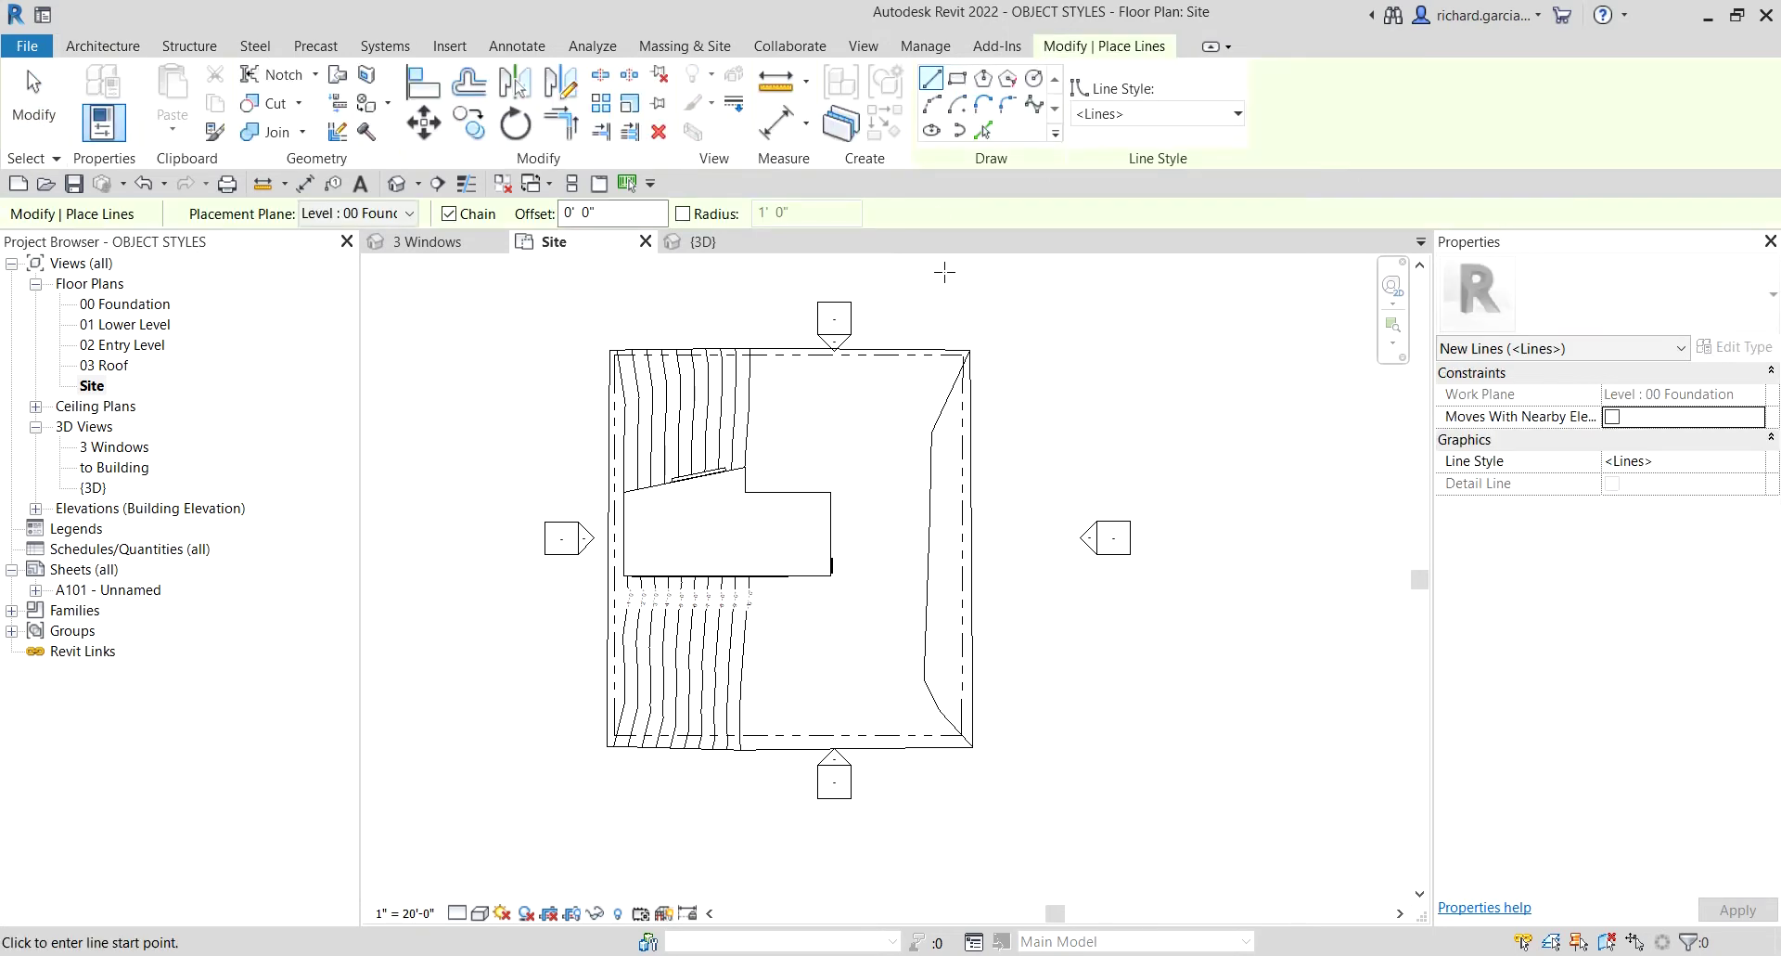
left_click(251, 221)
left_click(391, 214)
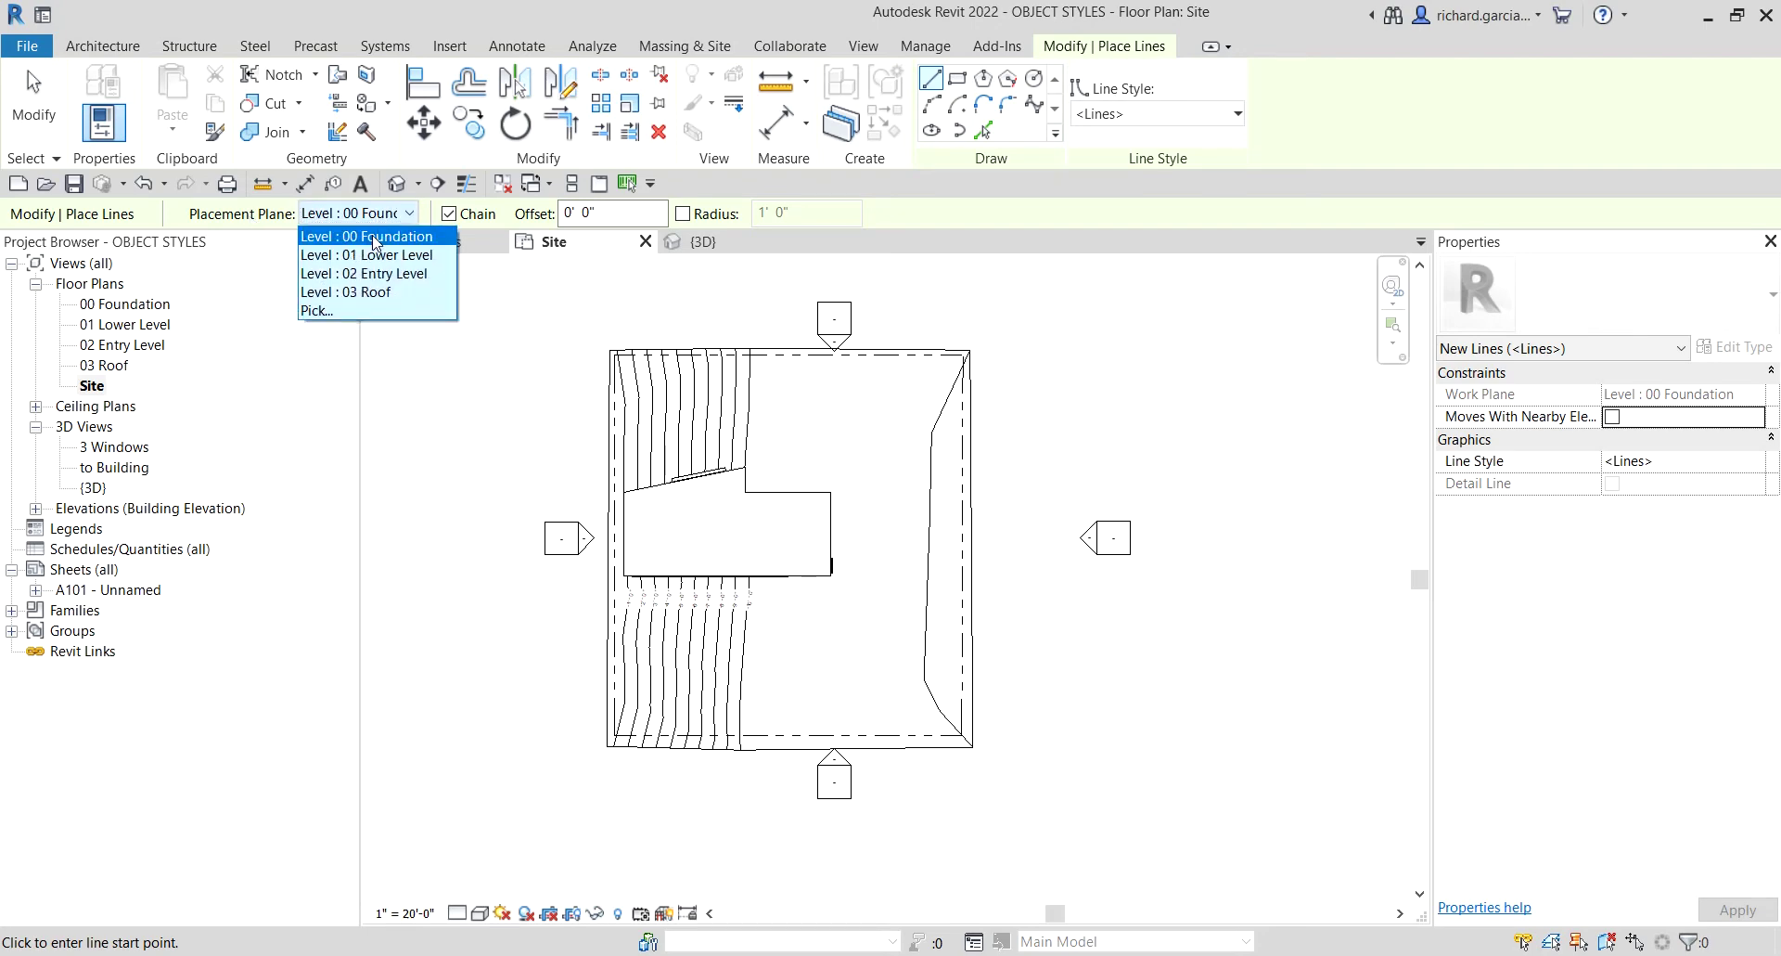
left_click(372, 280)
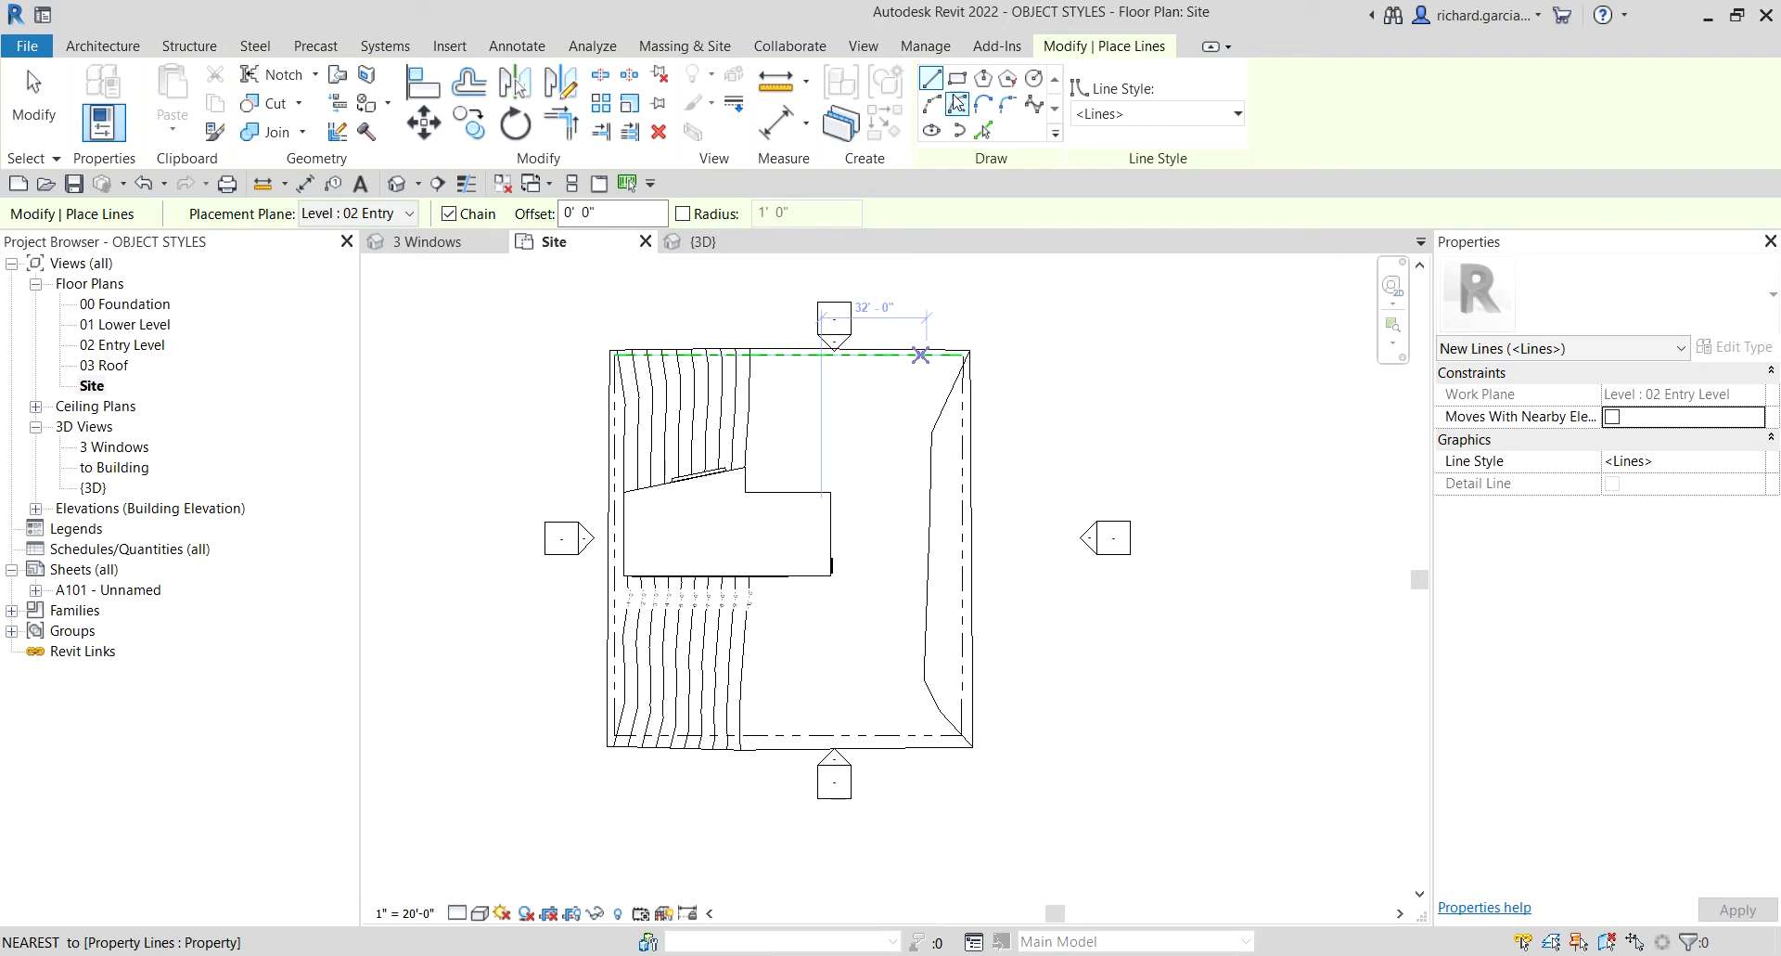
left_click(1134, 120)
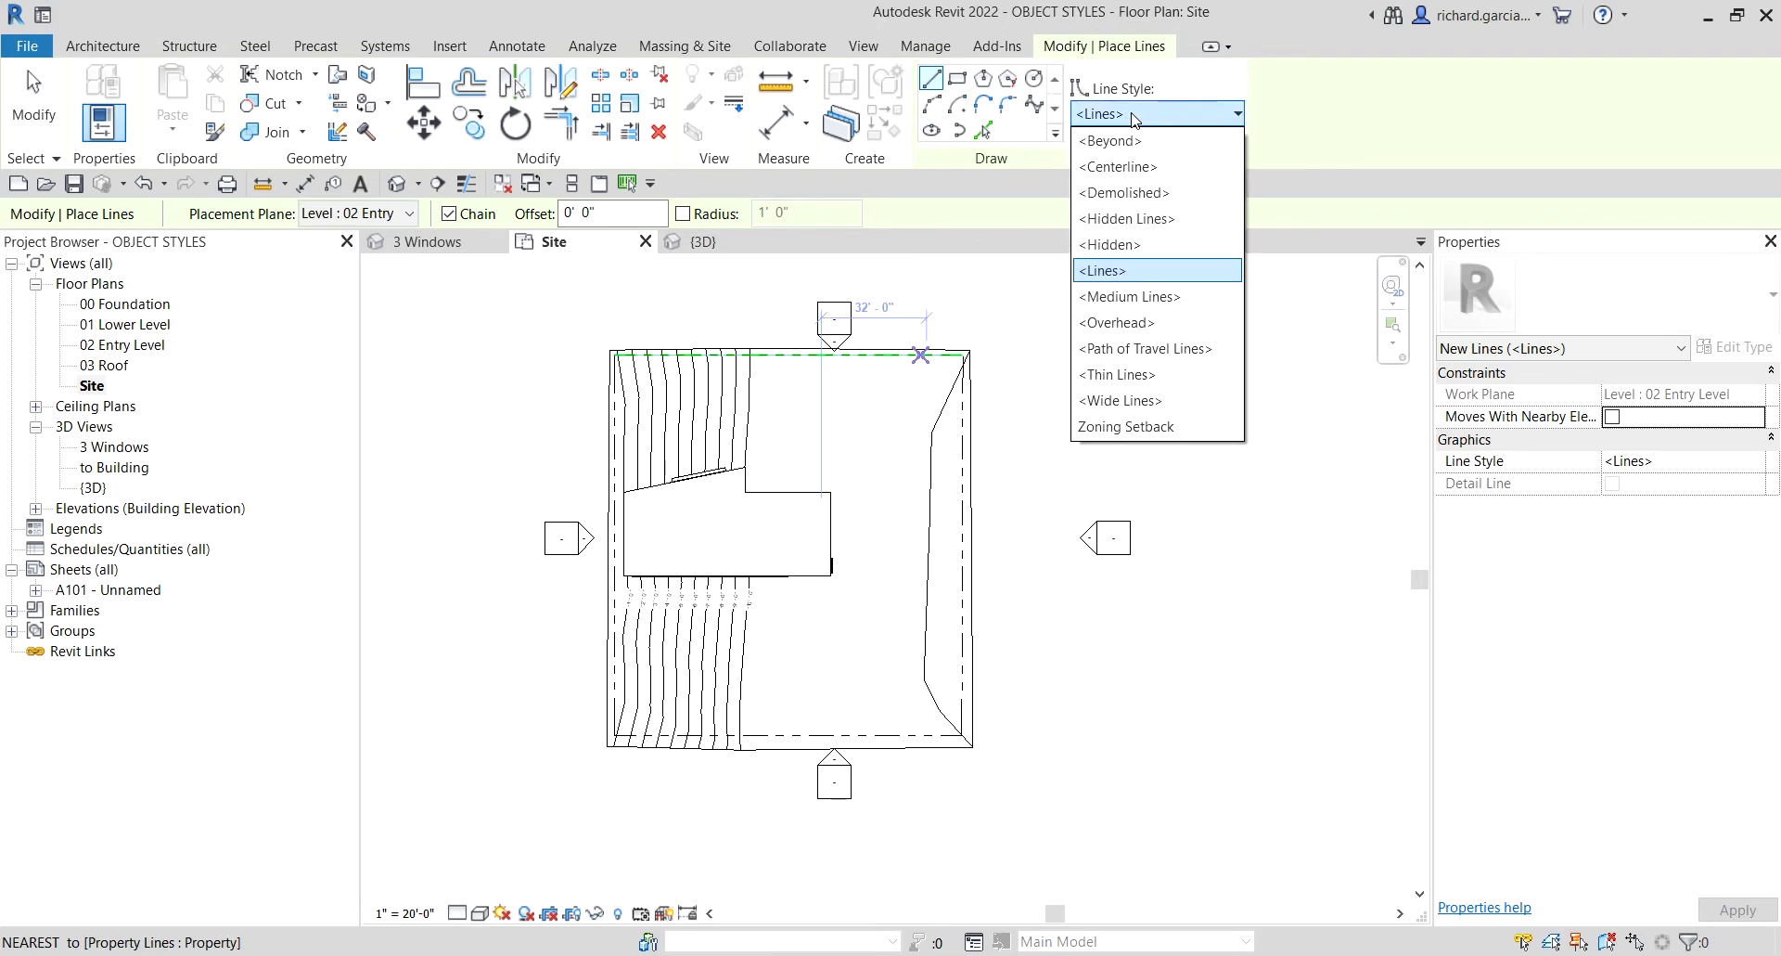
Step: Choose the Zoning Setback style and draw the top and diagonal right setback segments
left_click(1139, 425)
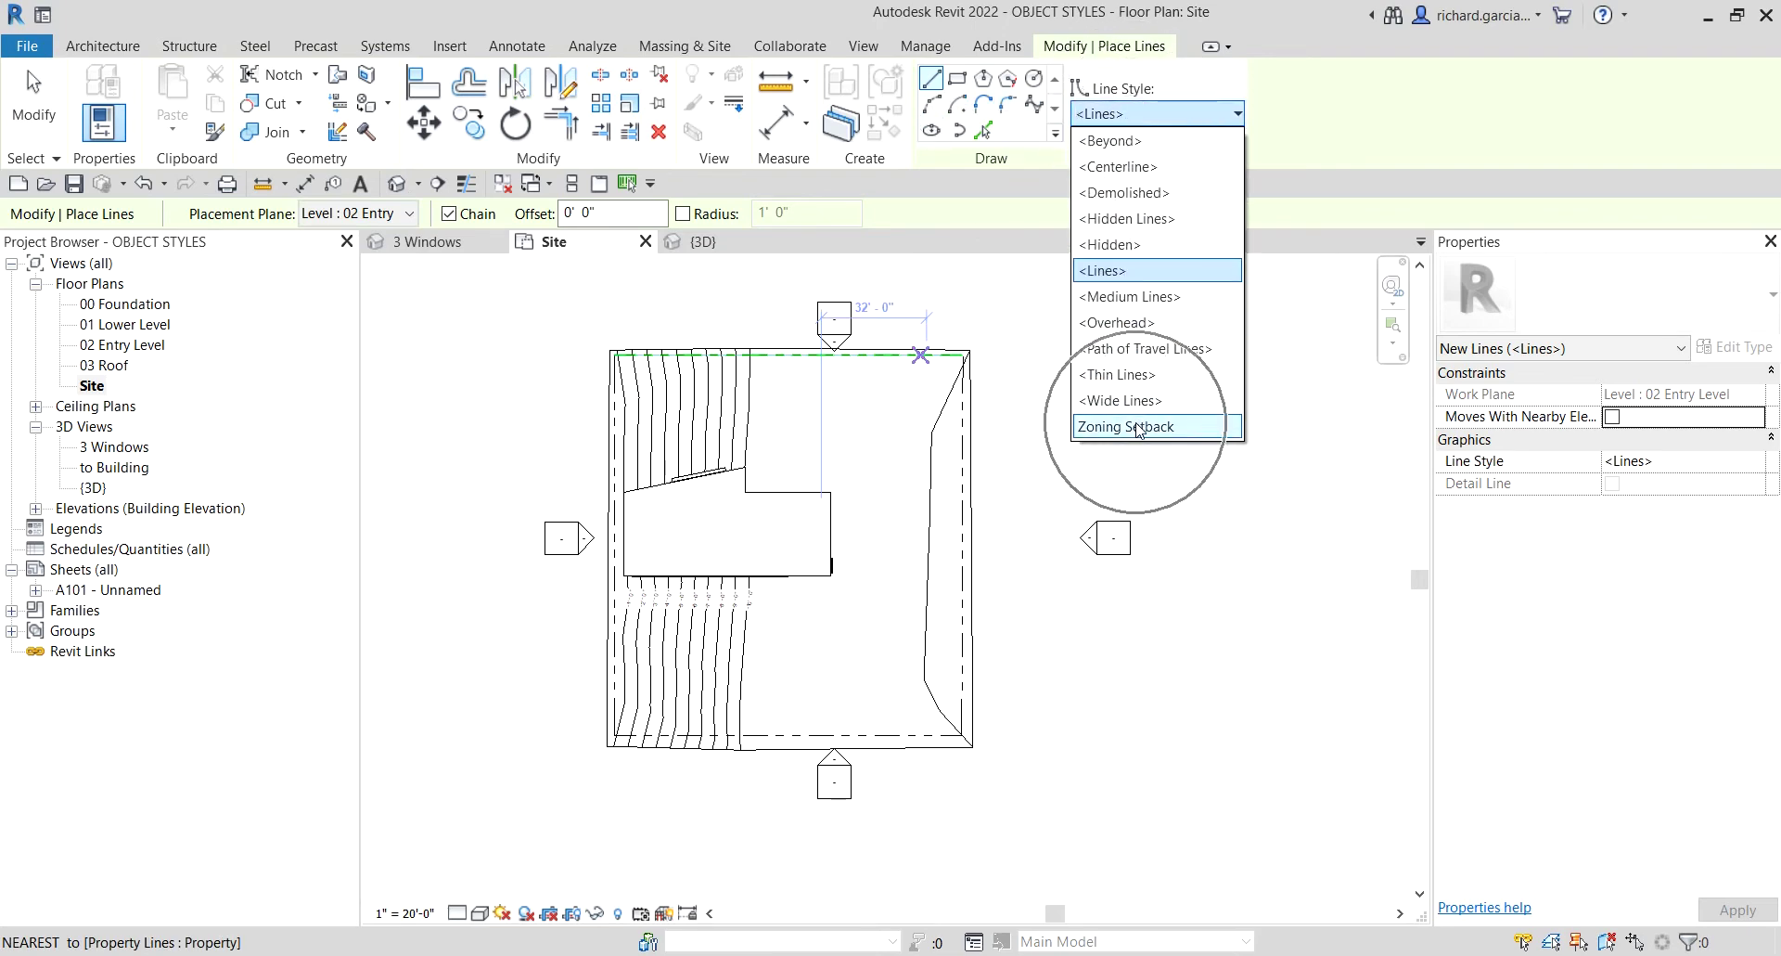
scroll(666, 434, "up", 3)
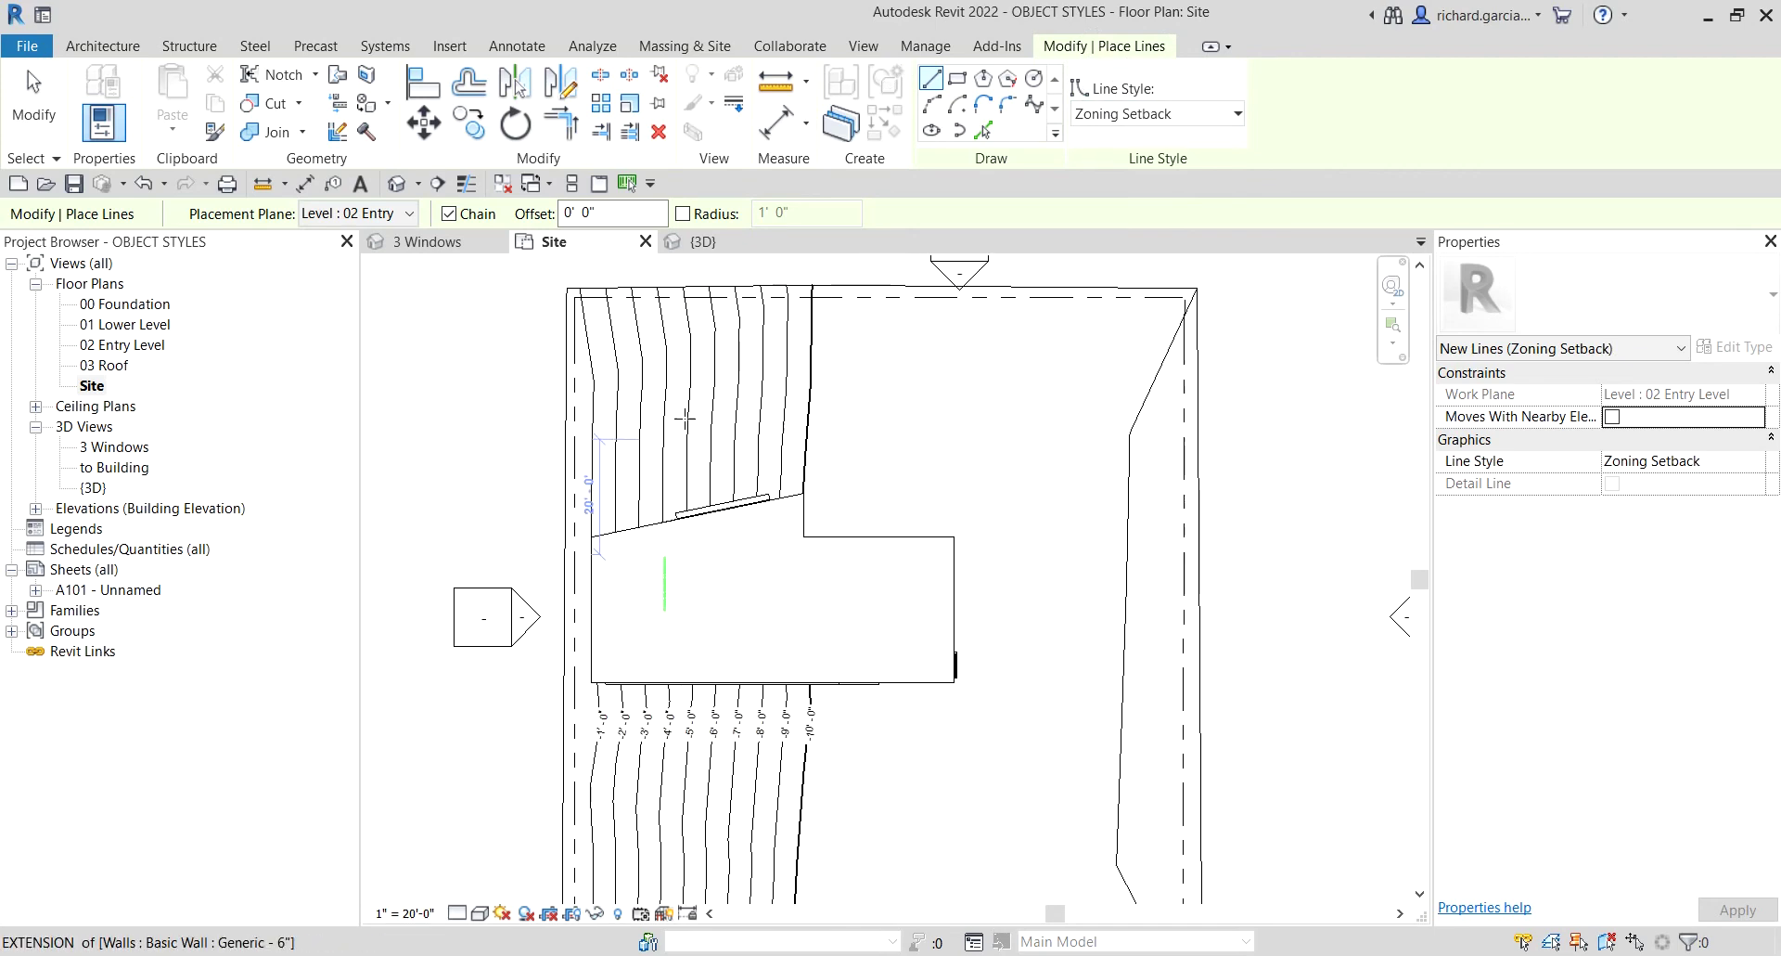
left_click(628, 339)
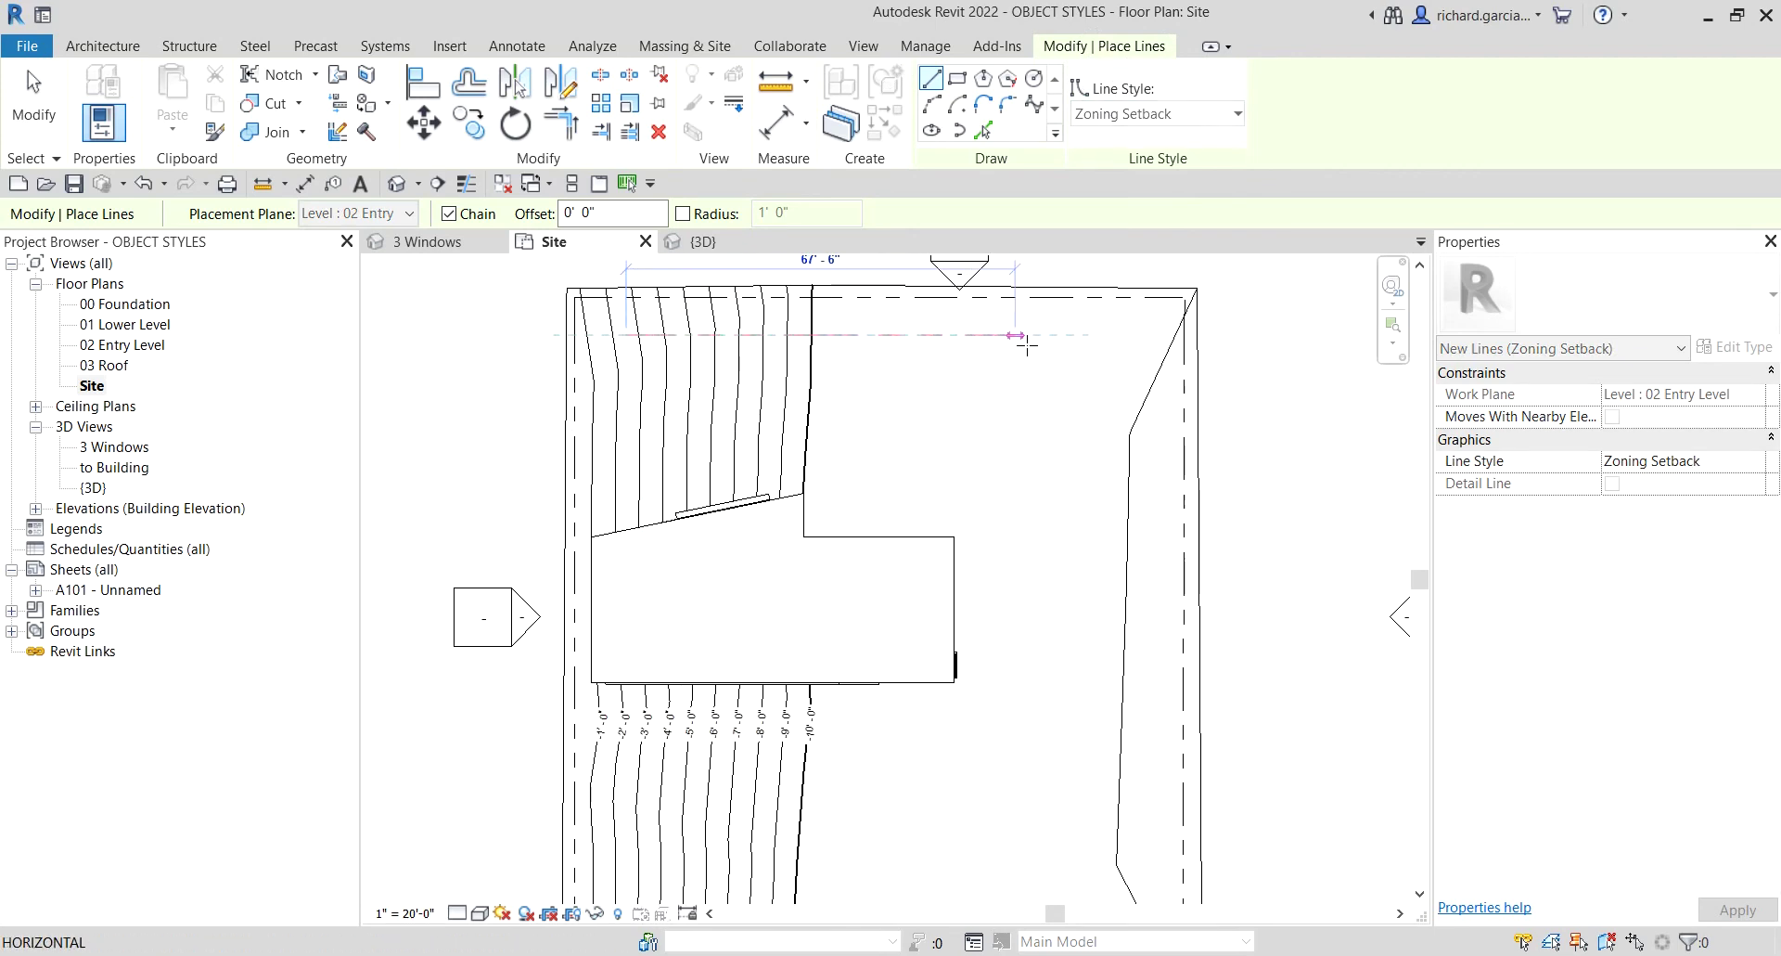
left_click(1064, 334)
scroll(1075, 436, "down", 3)
middle_click_drag(1074, 436, 1081, 324)
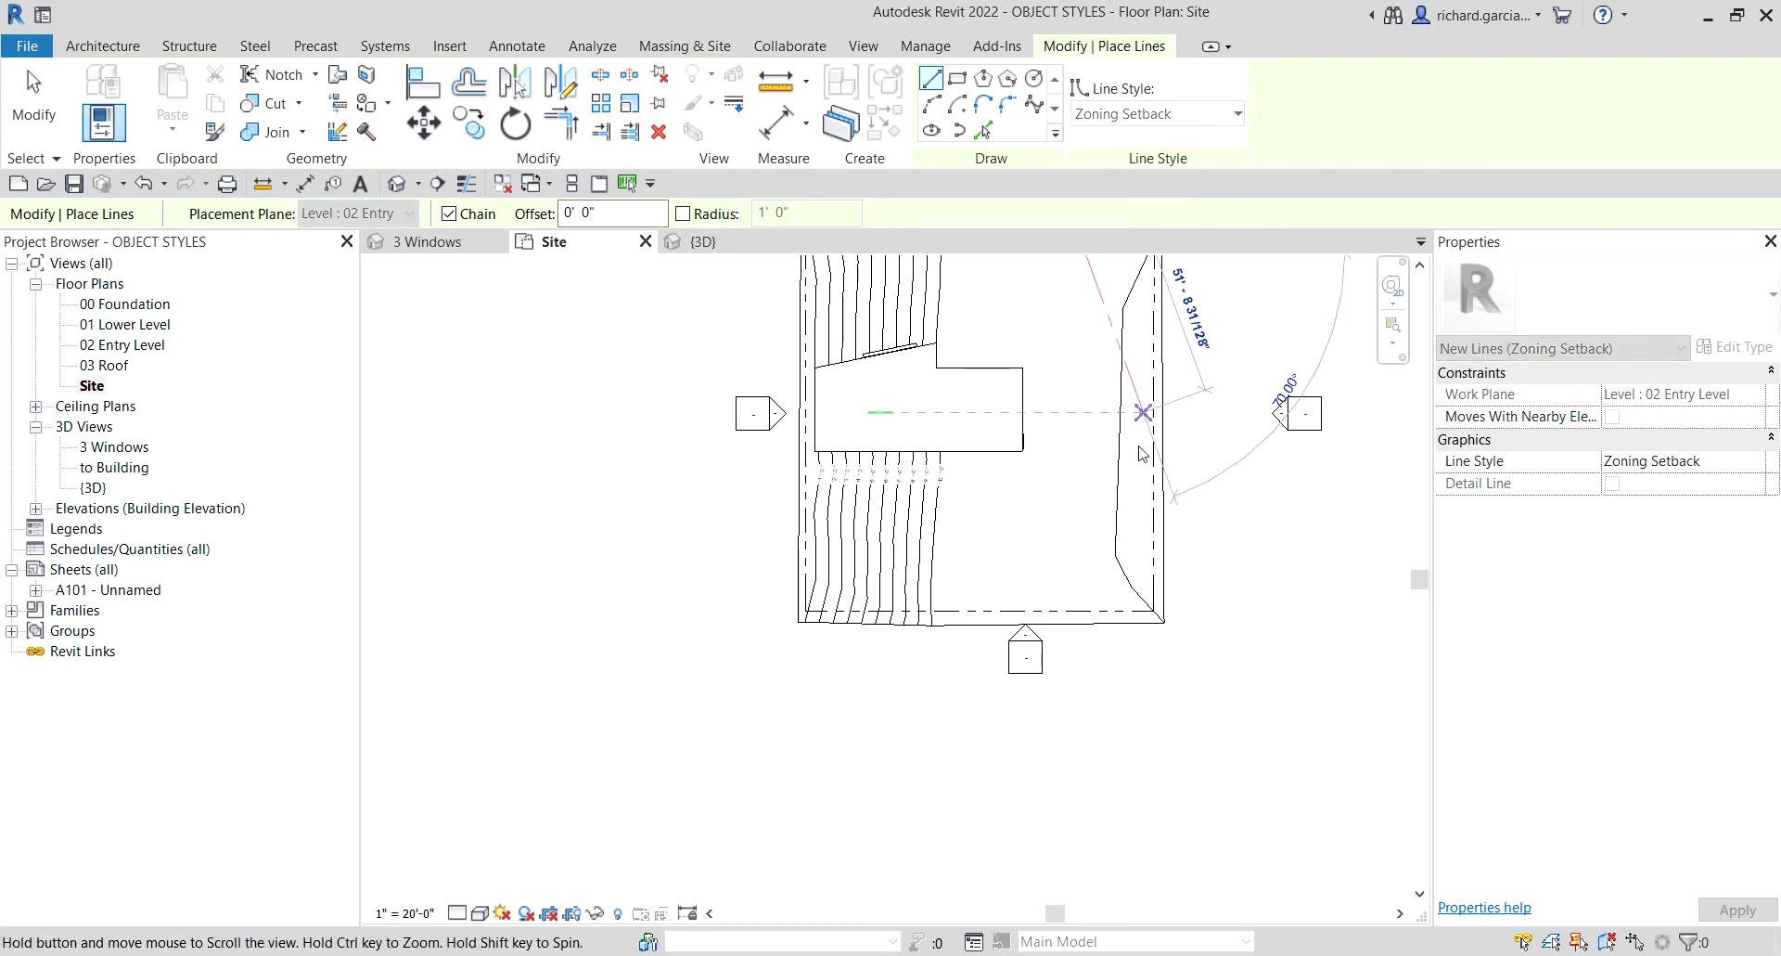
scroll(1081, 324, "up", 2)
left_click(1141, 536)
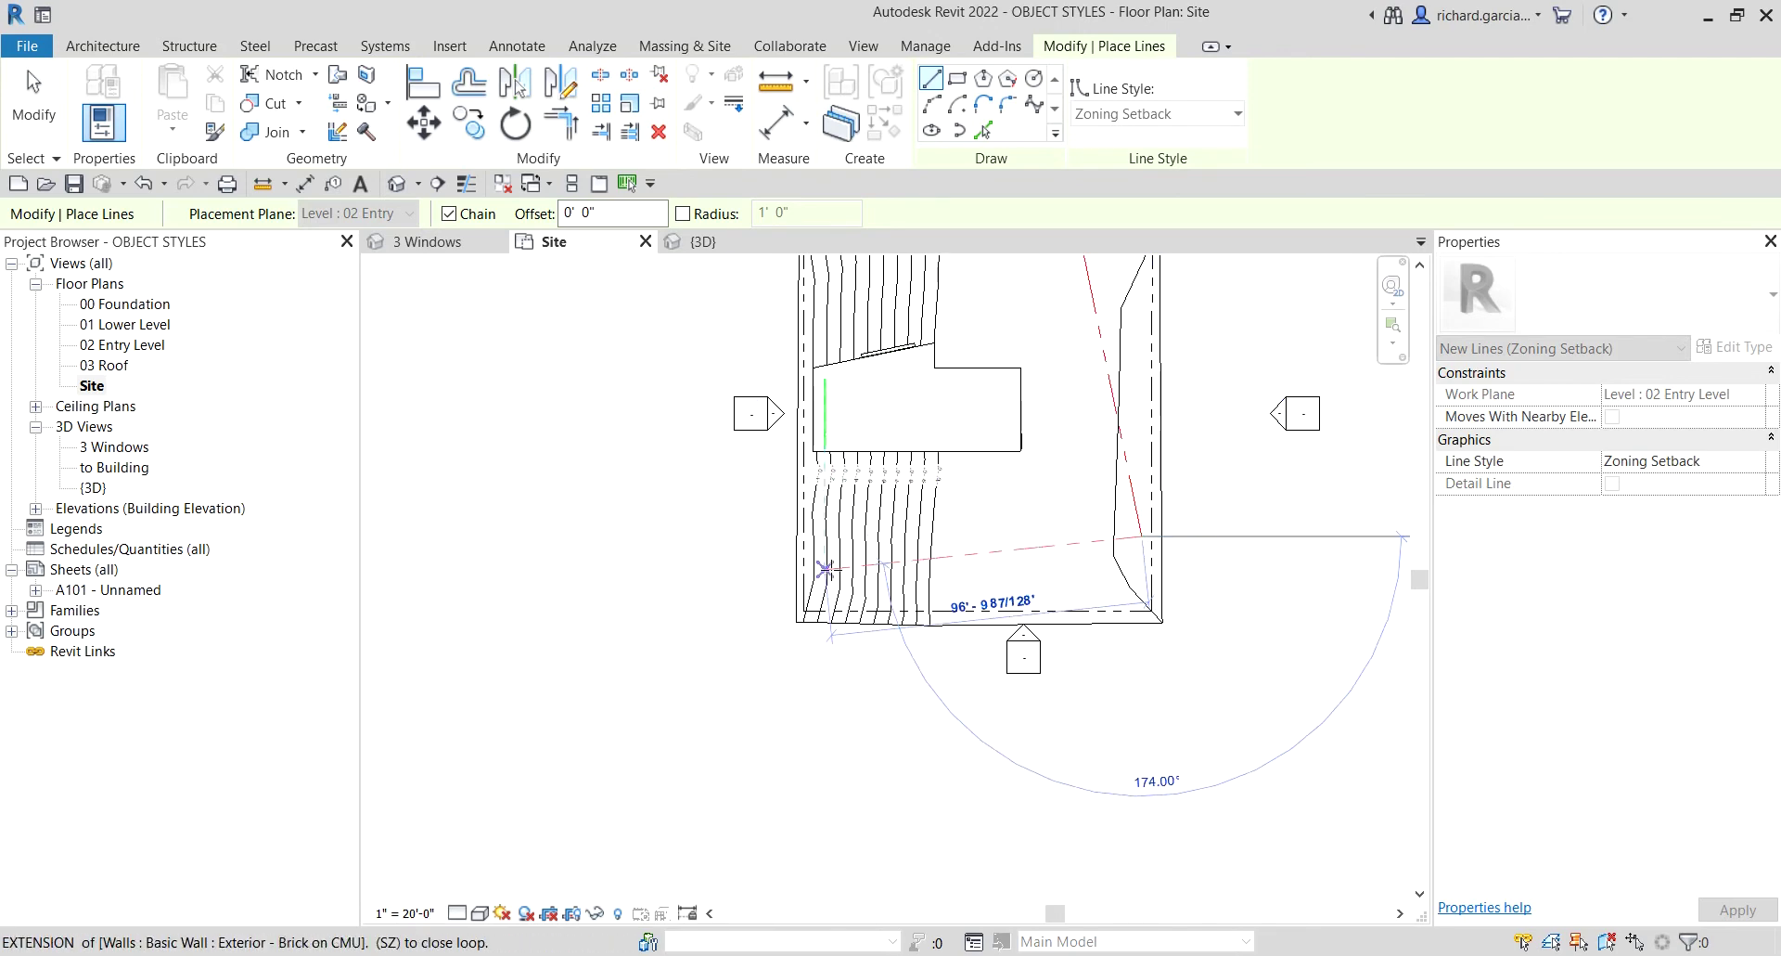
Step: Draw the bottom and left segments to close the setback loop, then finish the line tool
left_click(828, 565)
middle_click_drag(860, 370, 860, 444)
scroll(825, 327, "up", 2)
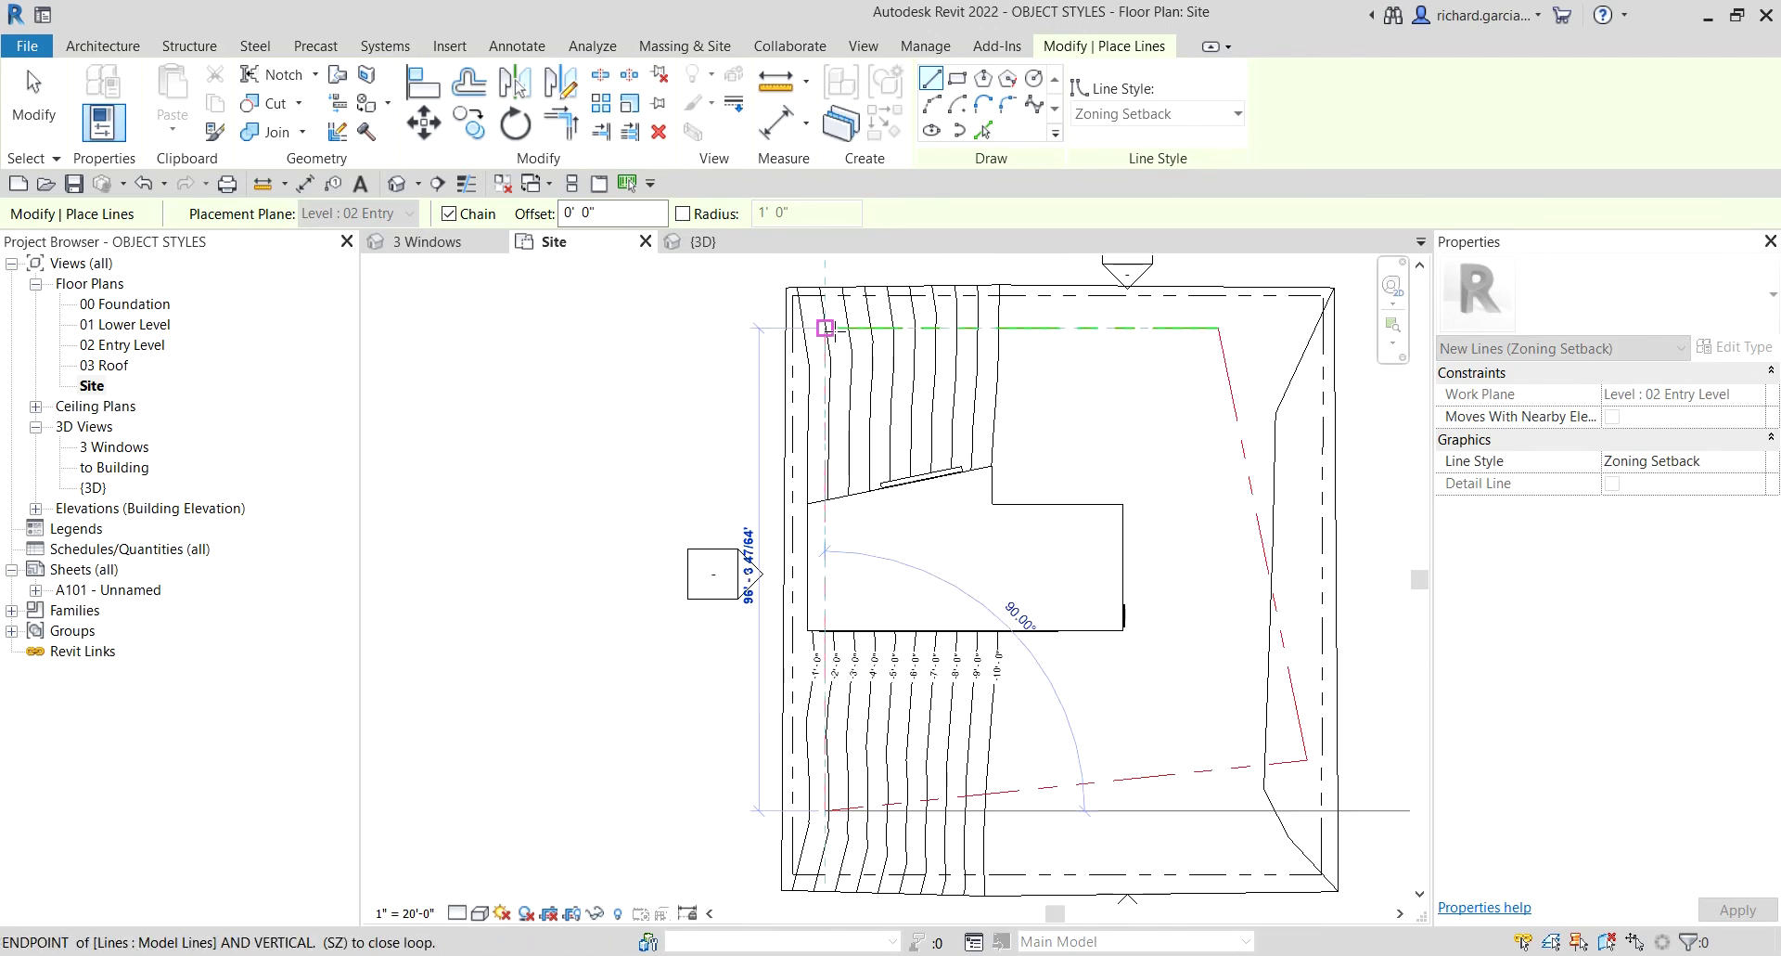
scroll(824, 328, "up", 2)
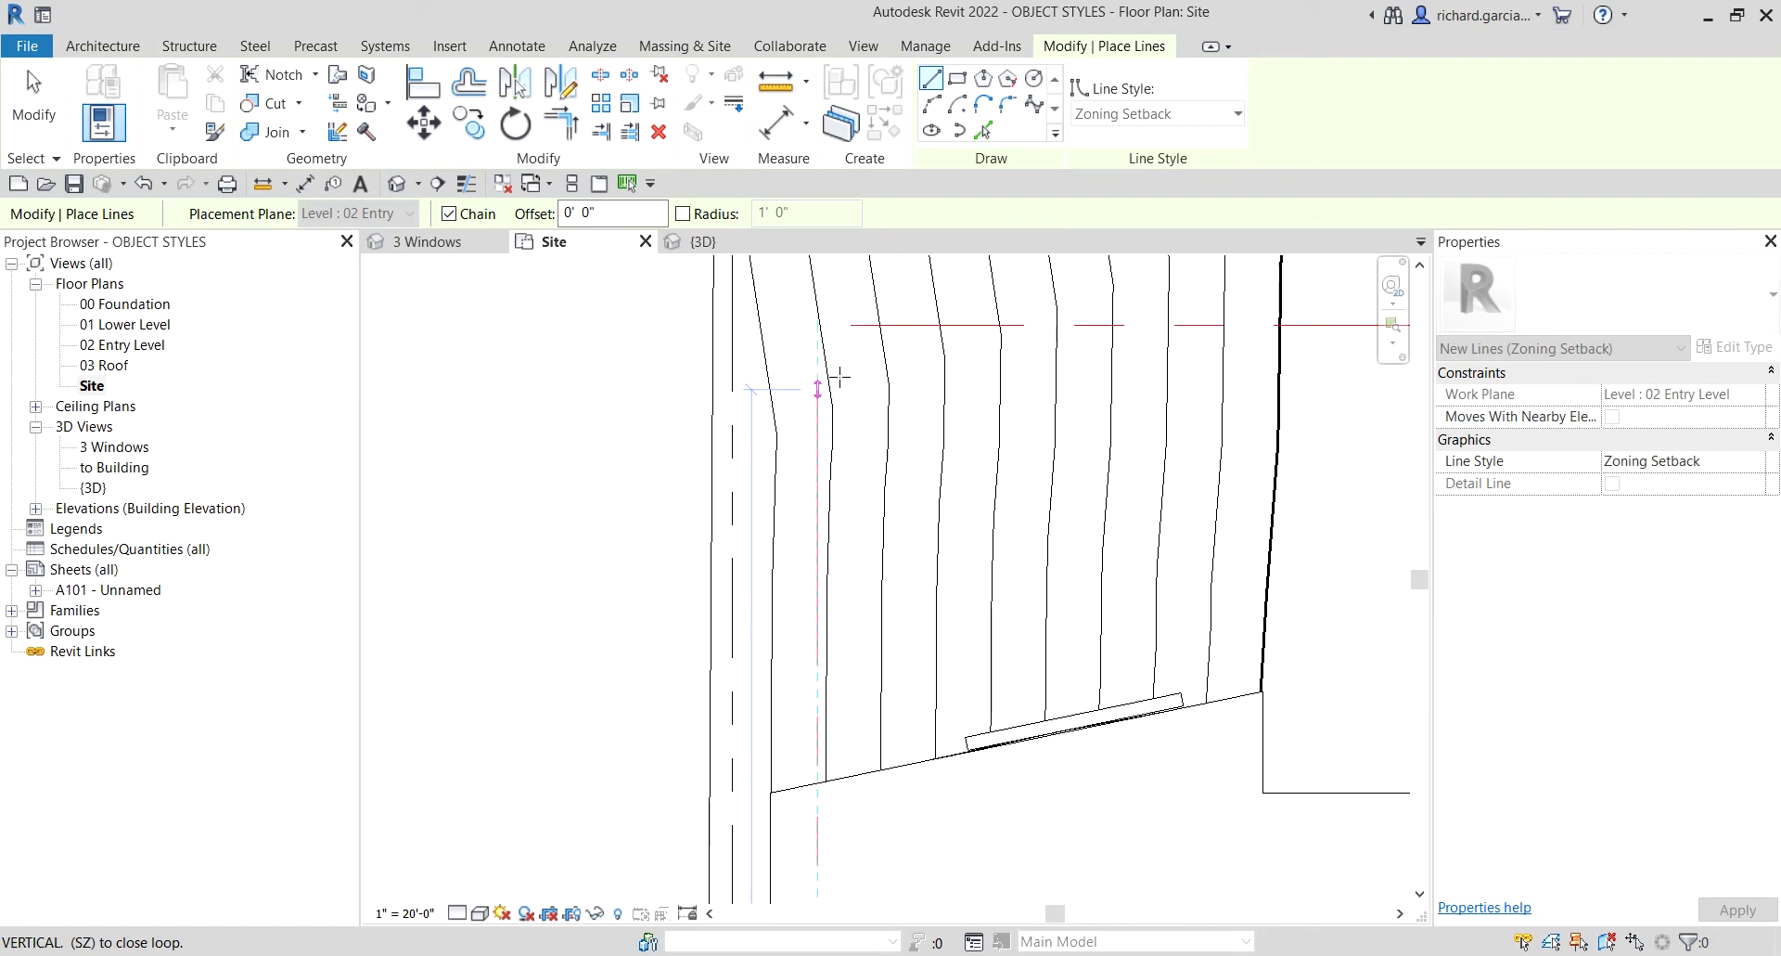
left_click(824, 327)
scroll(909, 390, "down", 2)
scroll(917, 397, "down", 2)
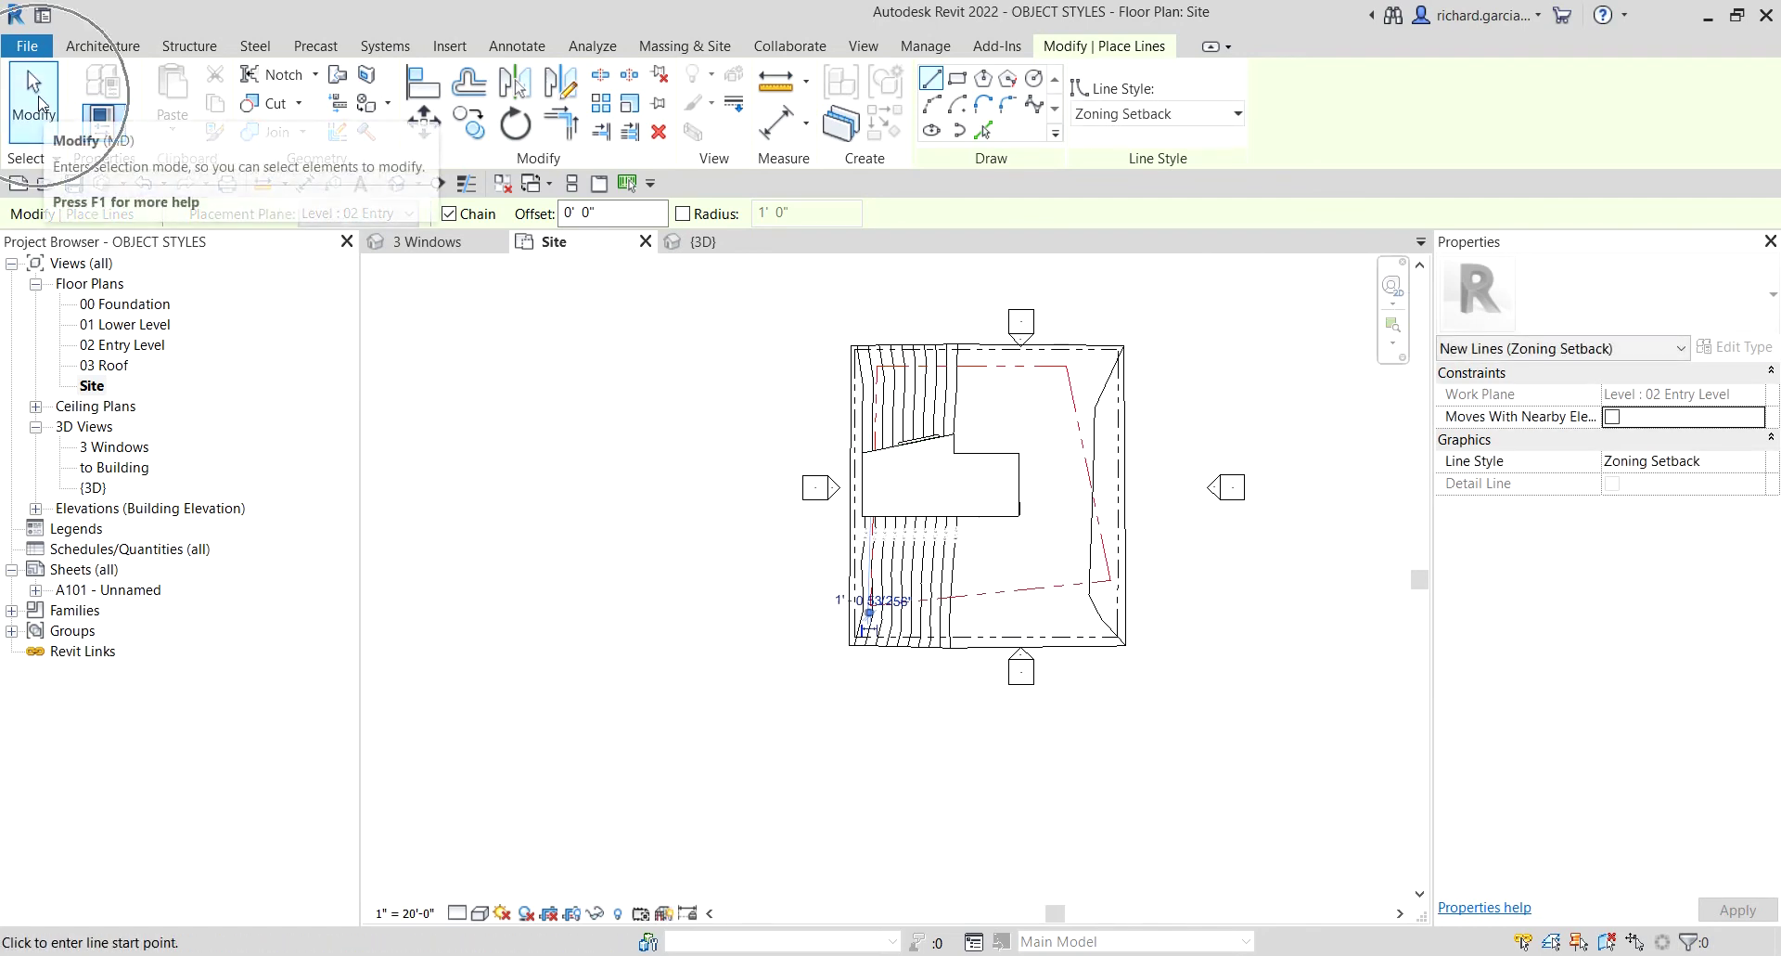
left_click(36, 104)
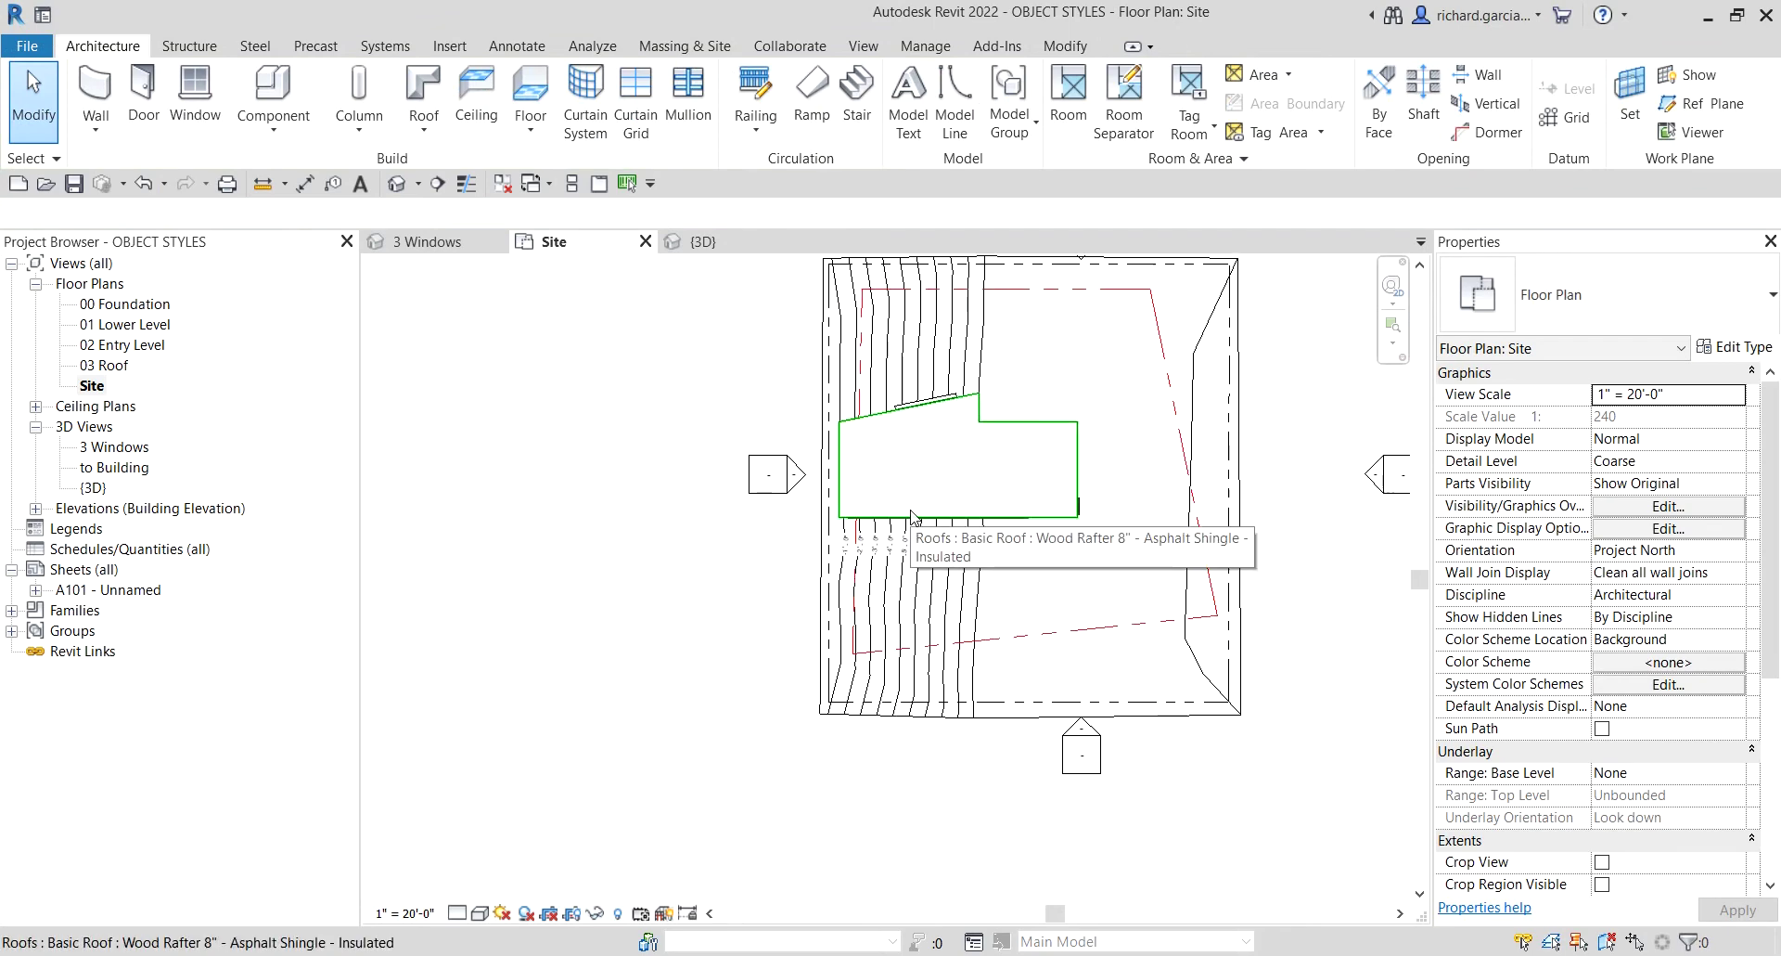
Step: Open the 02 Entry Level floor plan, then the default {3D} view showing the red dashed setback lines
scroll(964, 501, "up", 2)
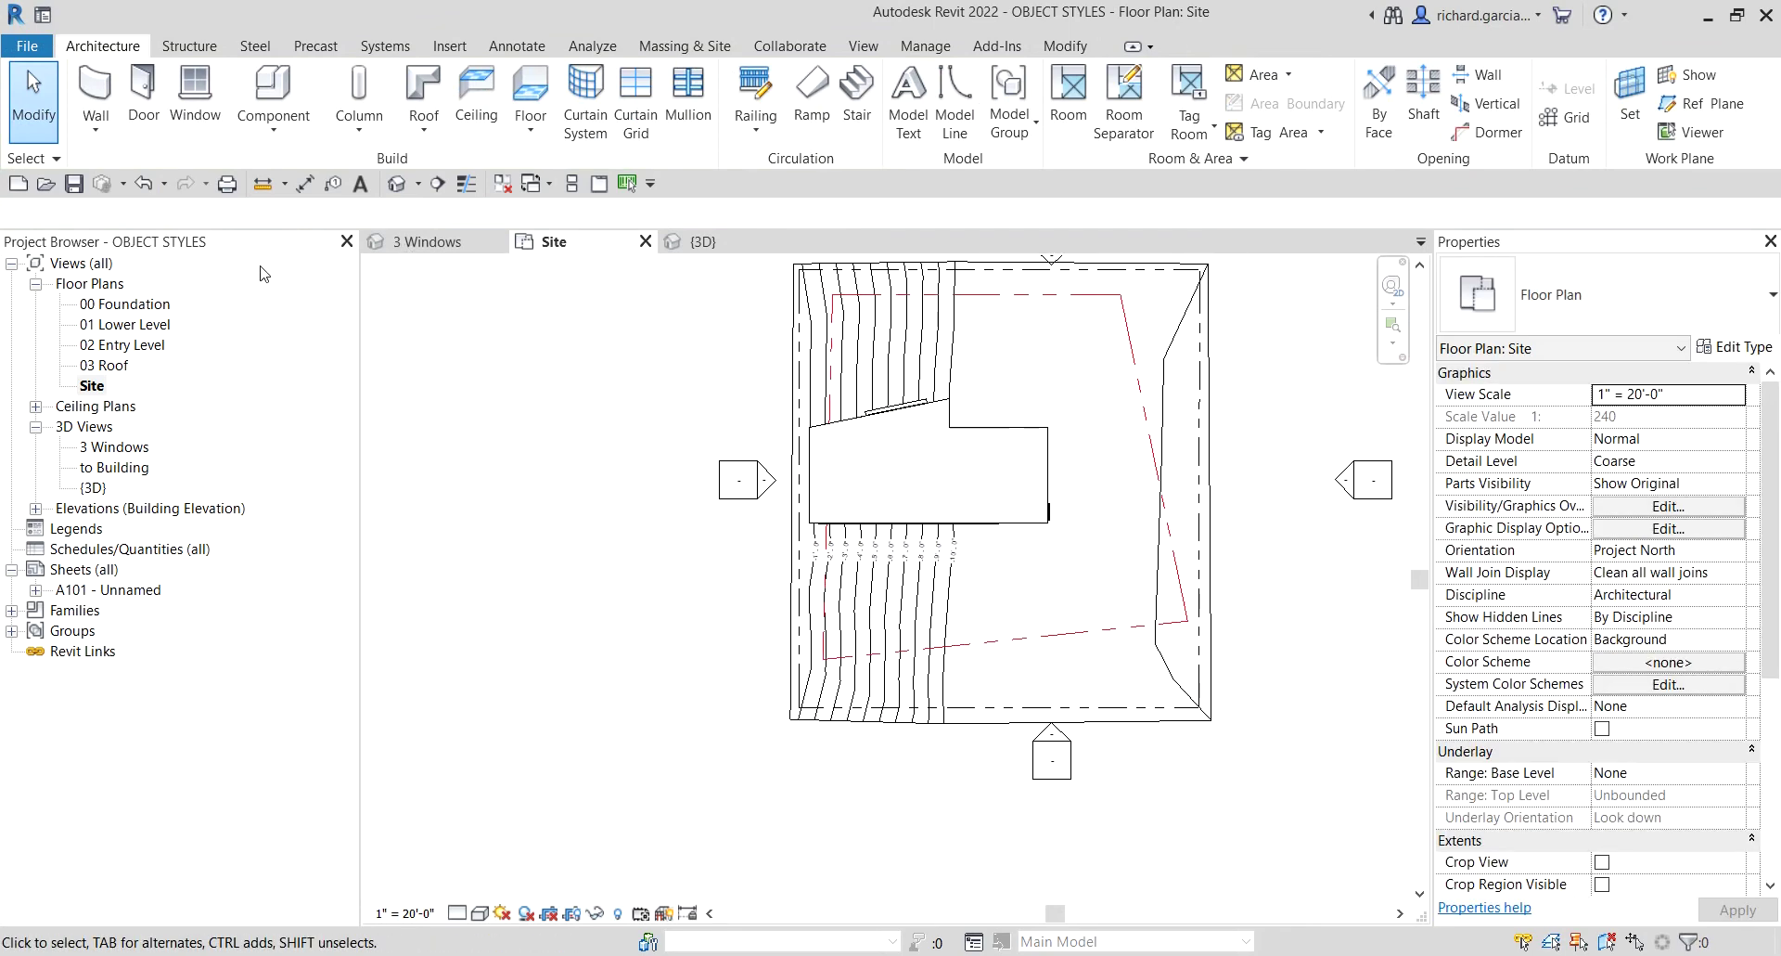
double_click(128, 346)
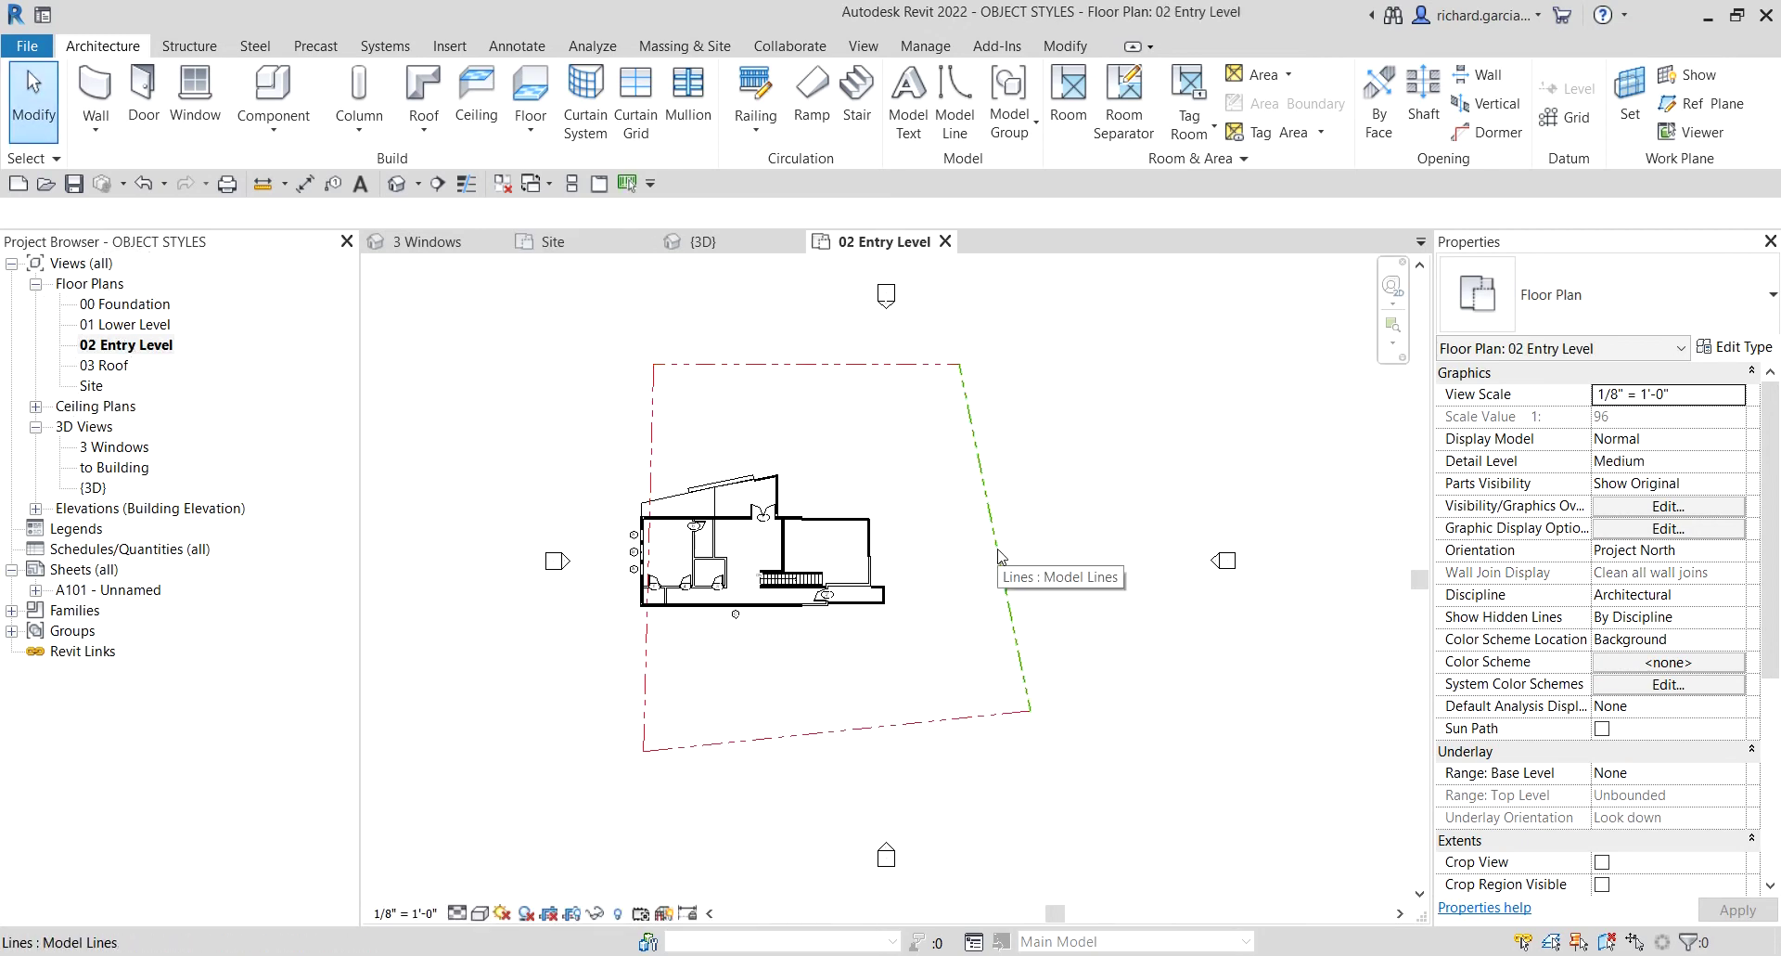
left_click(397, 185)
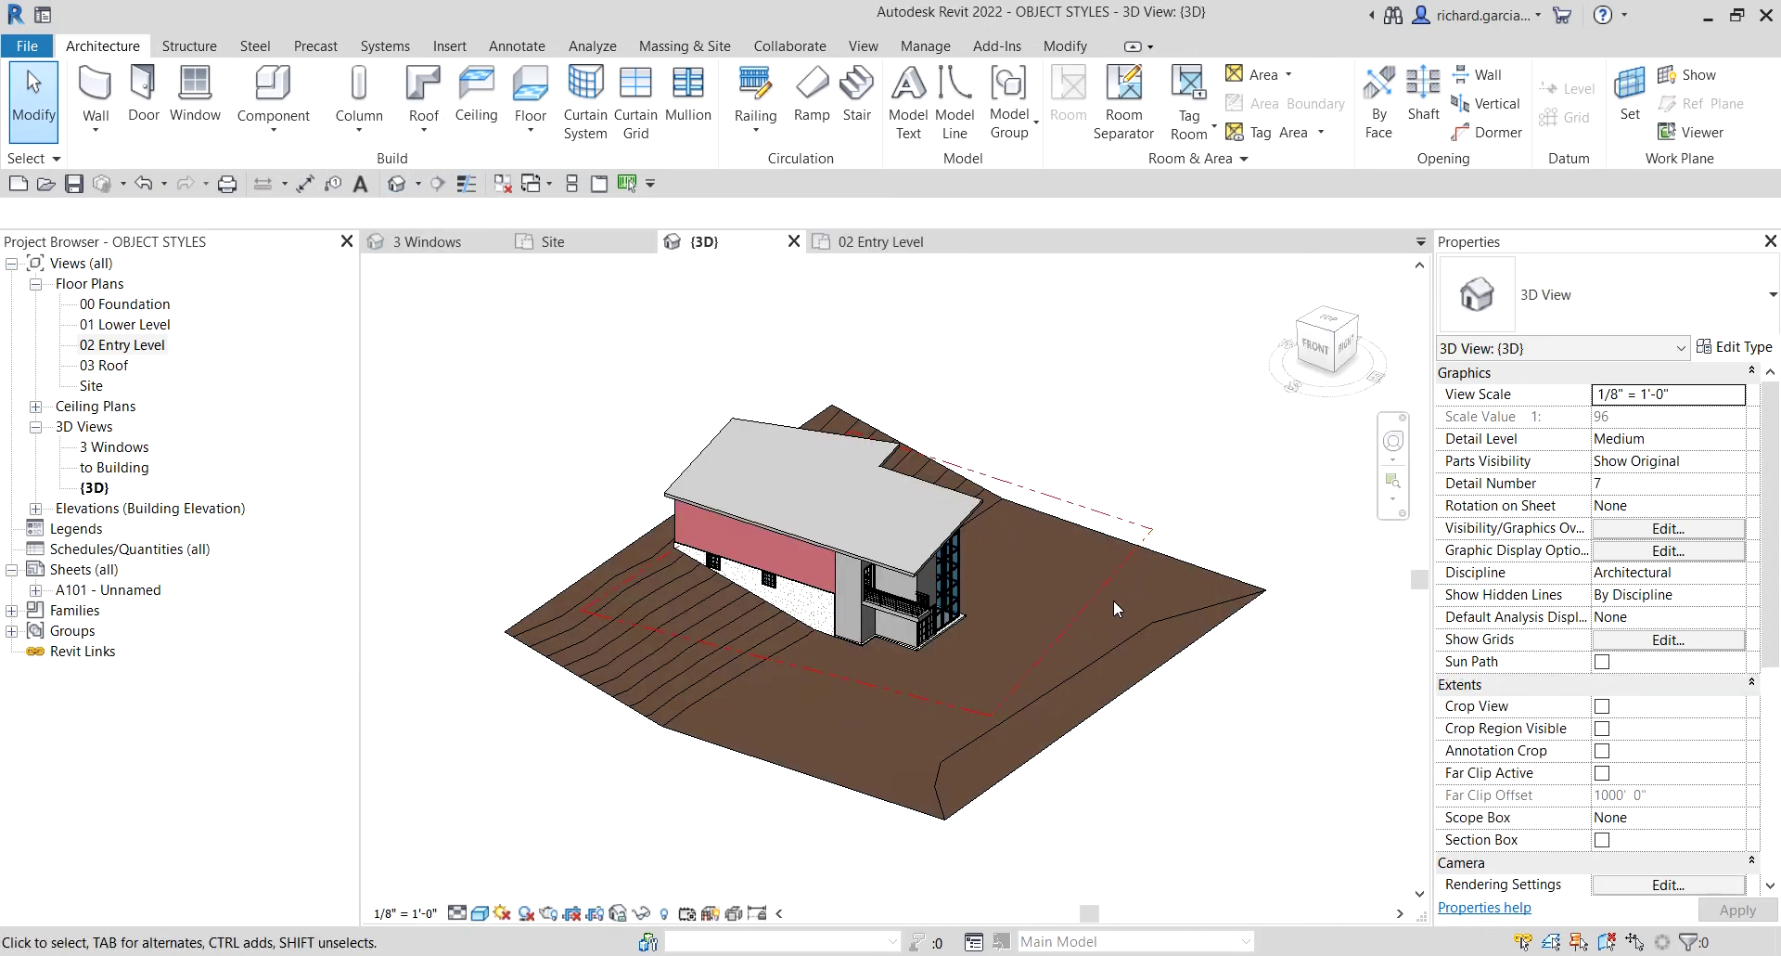
middle_click_drag(1149, 517, 1153, 484, "shift")
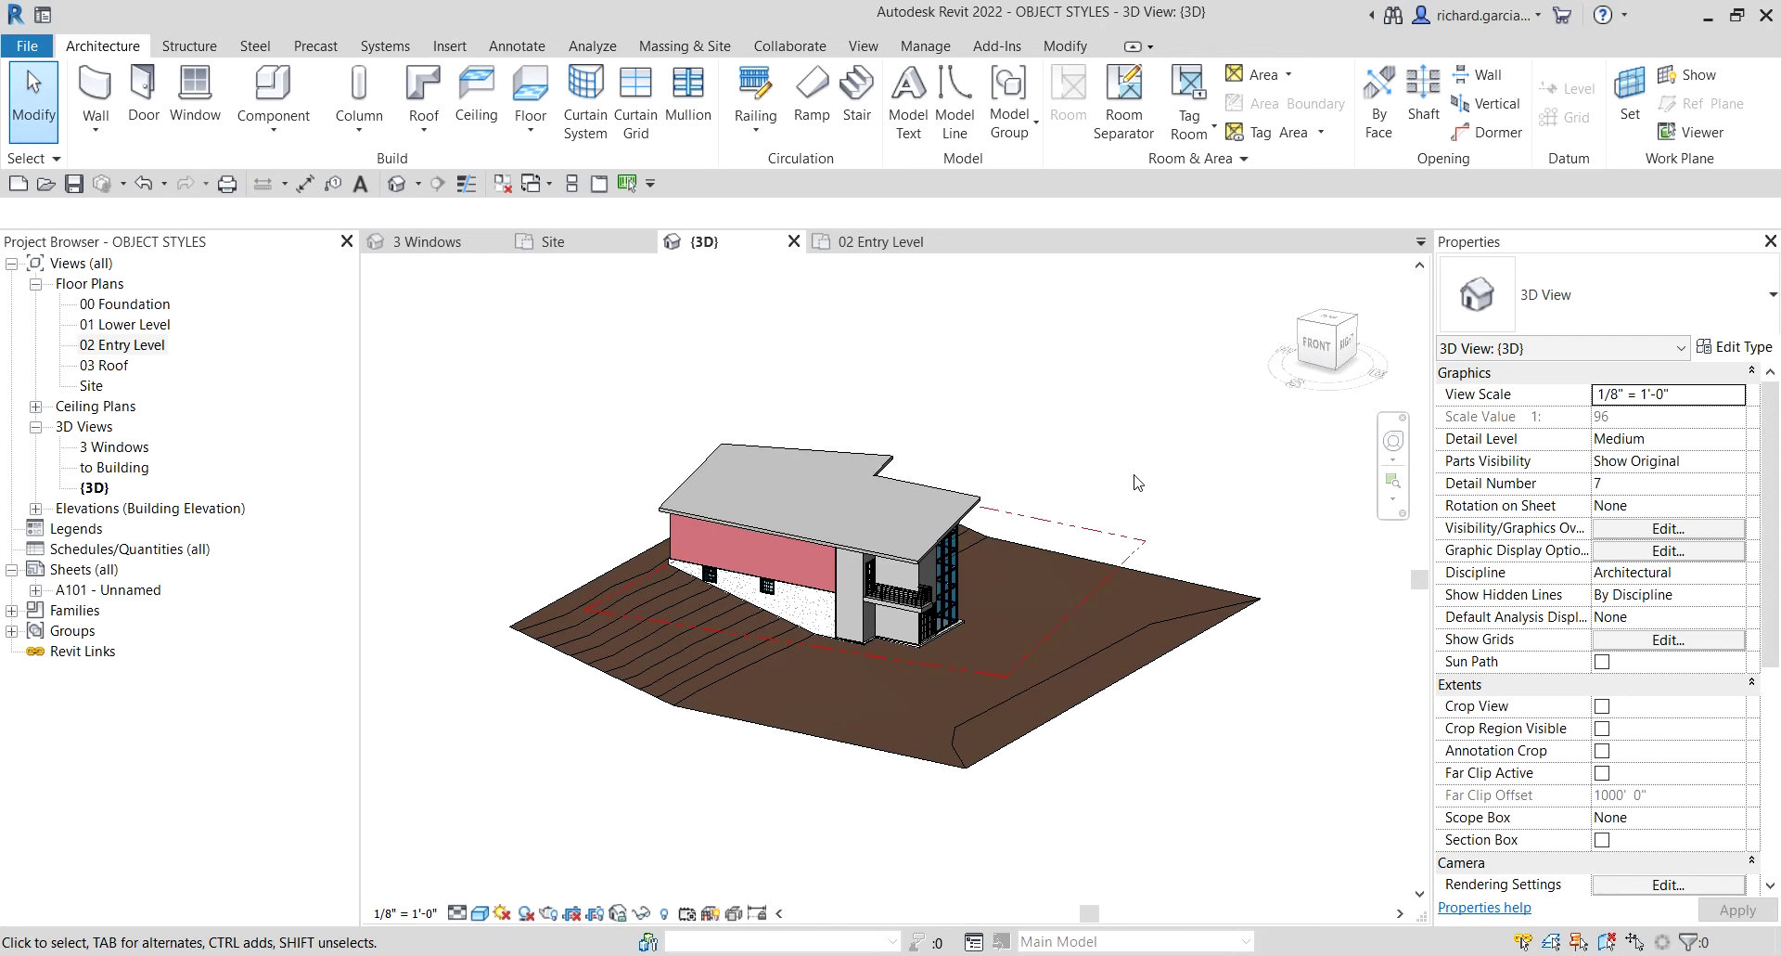
middle_click_drag(1074, 453, 1104, 426, "shift")
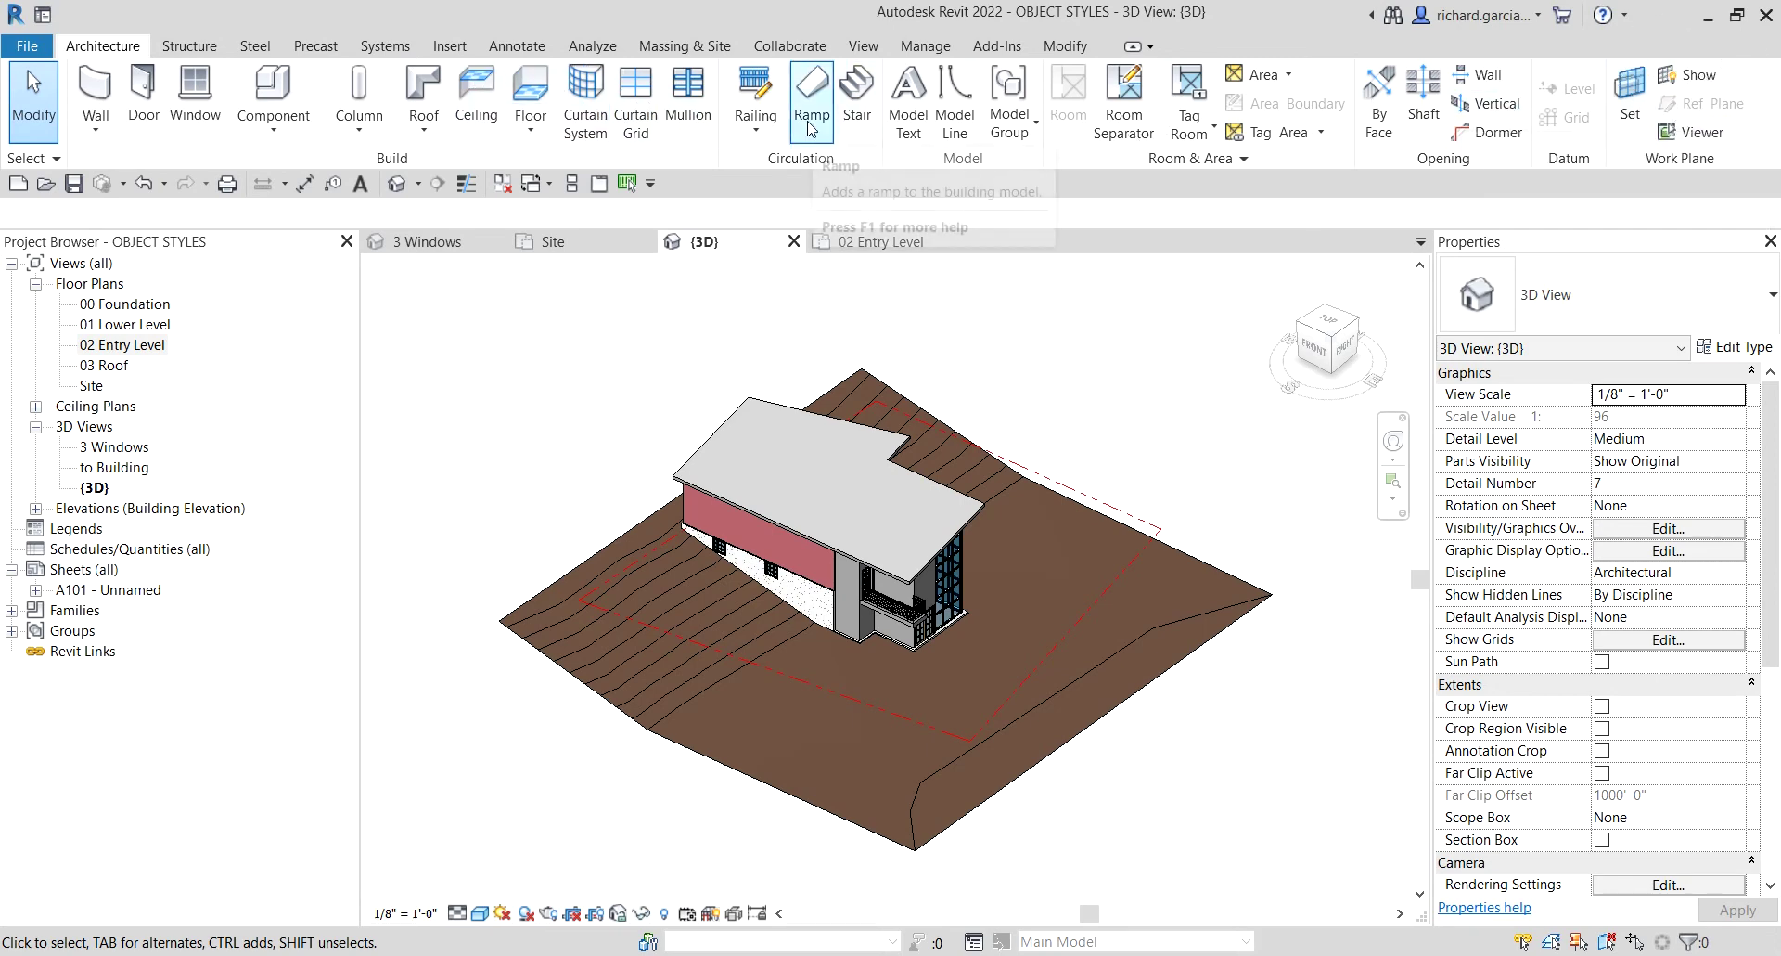
left_click(516, 51)
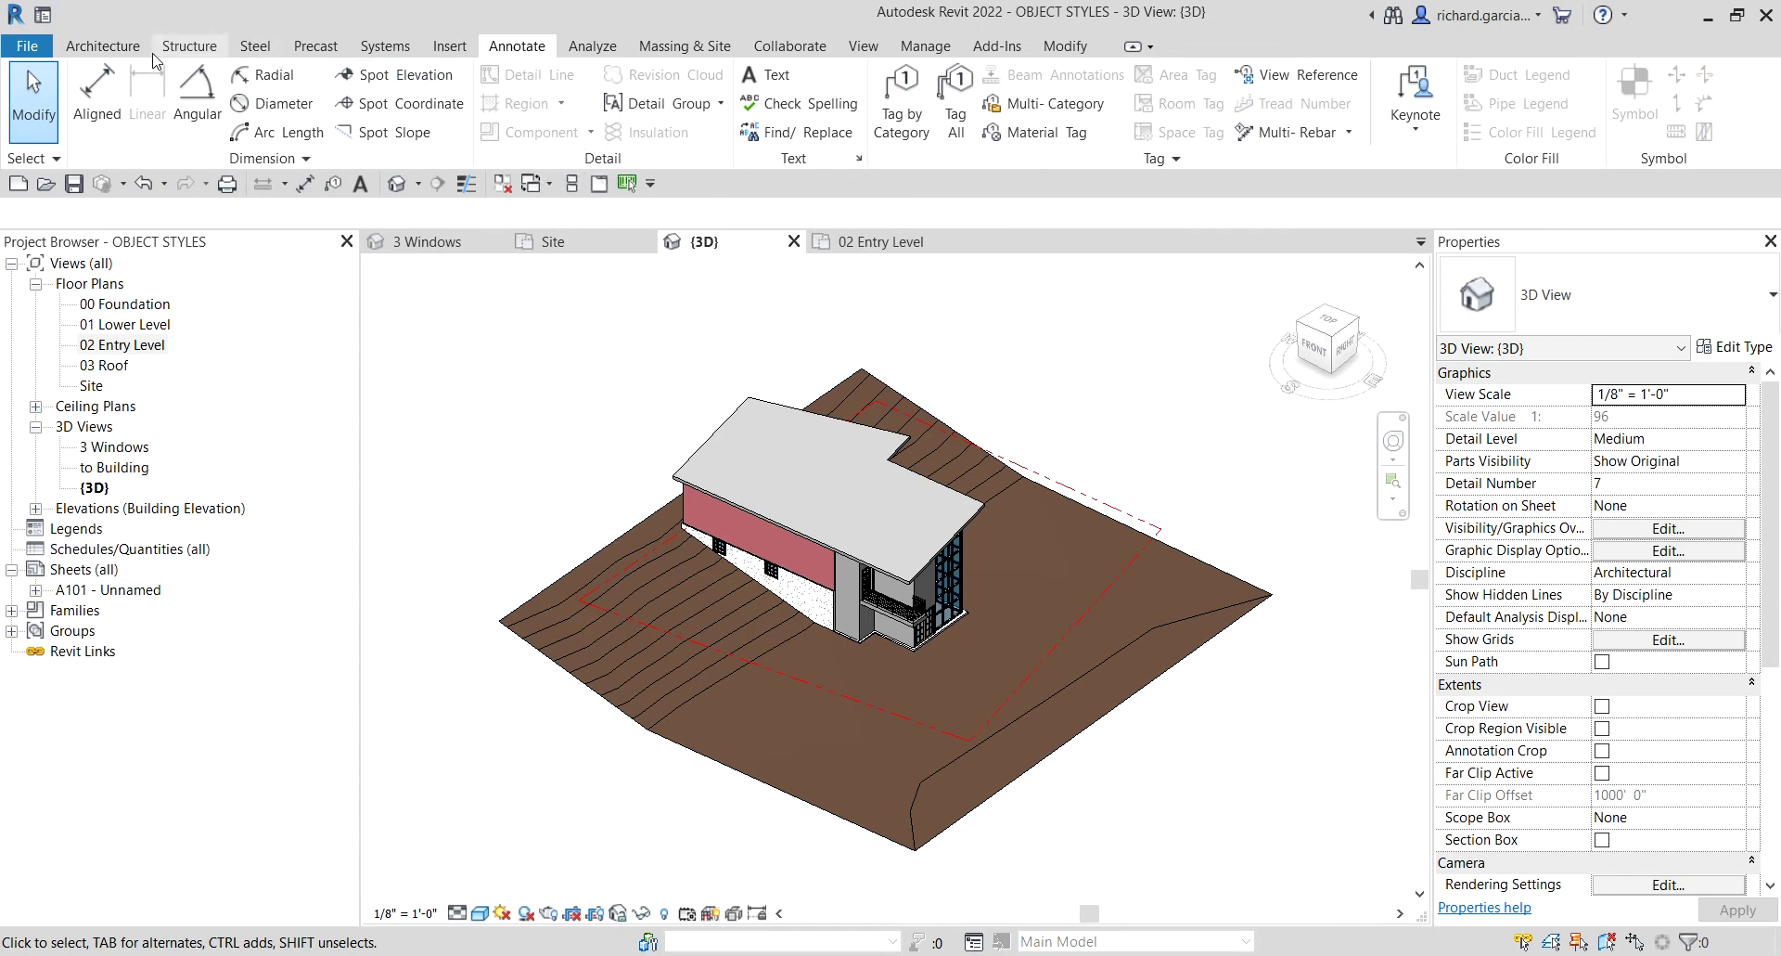
left_click(98, 46)
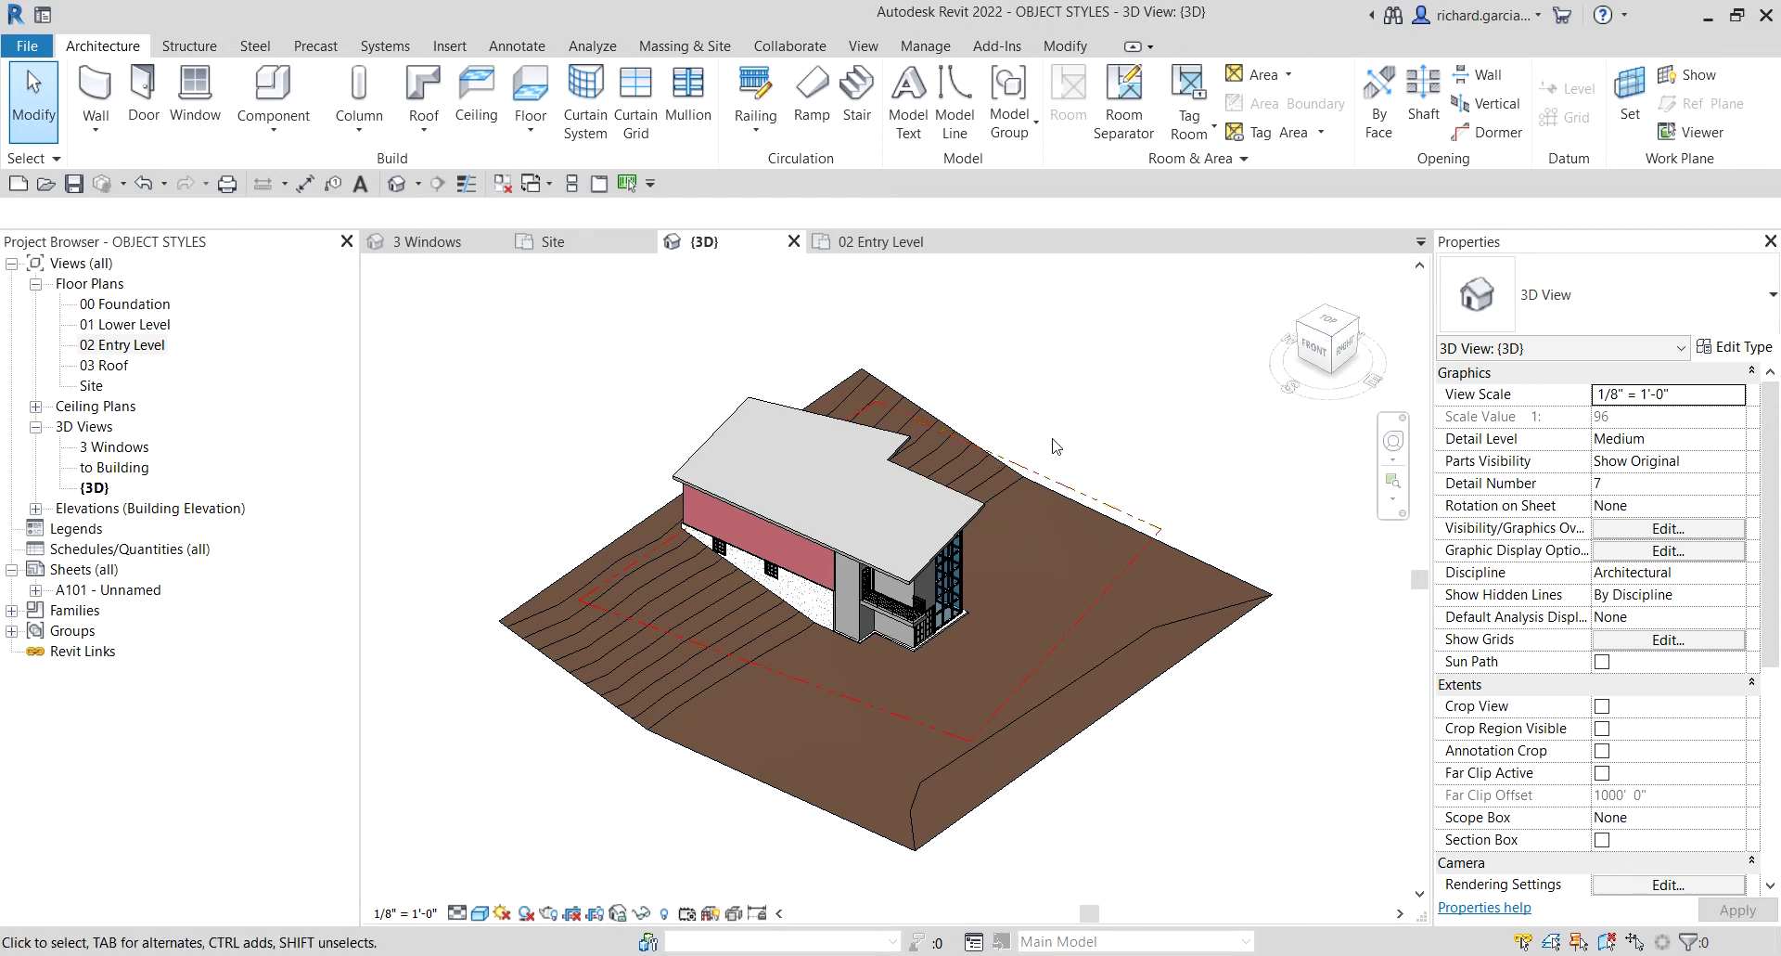
mouse_move(1065, 429)
middle_mouse_down("shift")
mouse_move(1077, 371)
mouse_move(1075, 401)
mouse_move(977, 409)
mouse_move(1081, 420)
middle_mouse_up("shift")
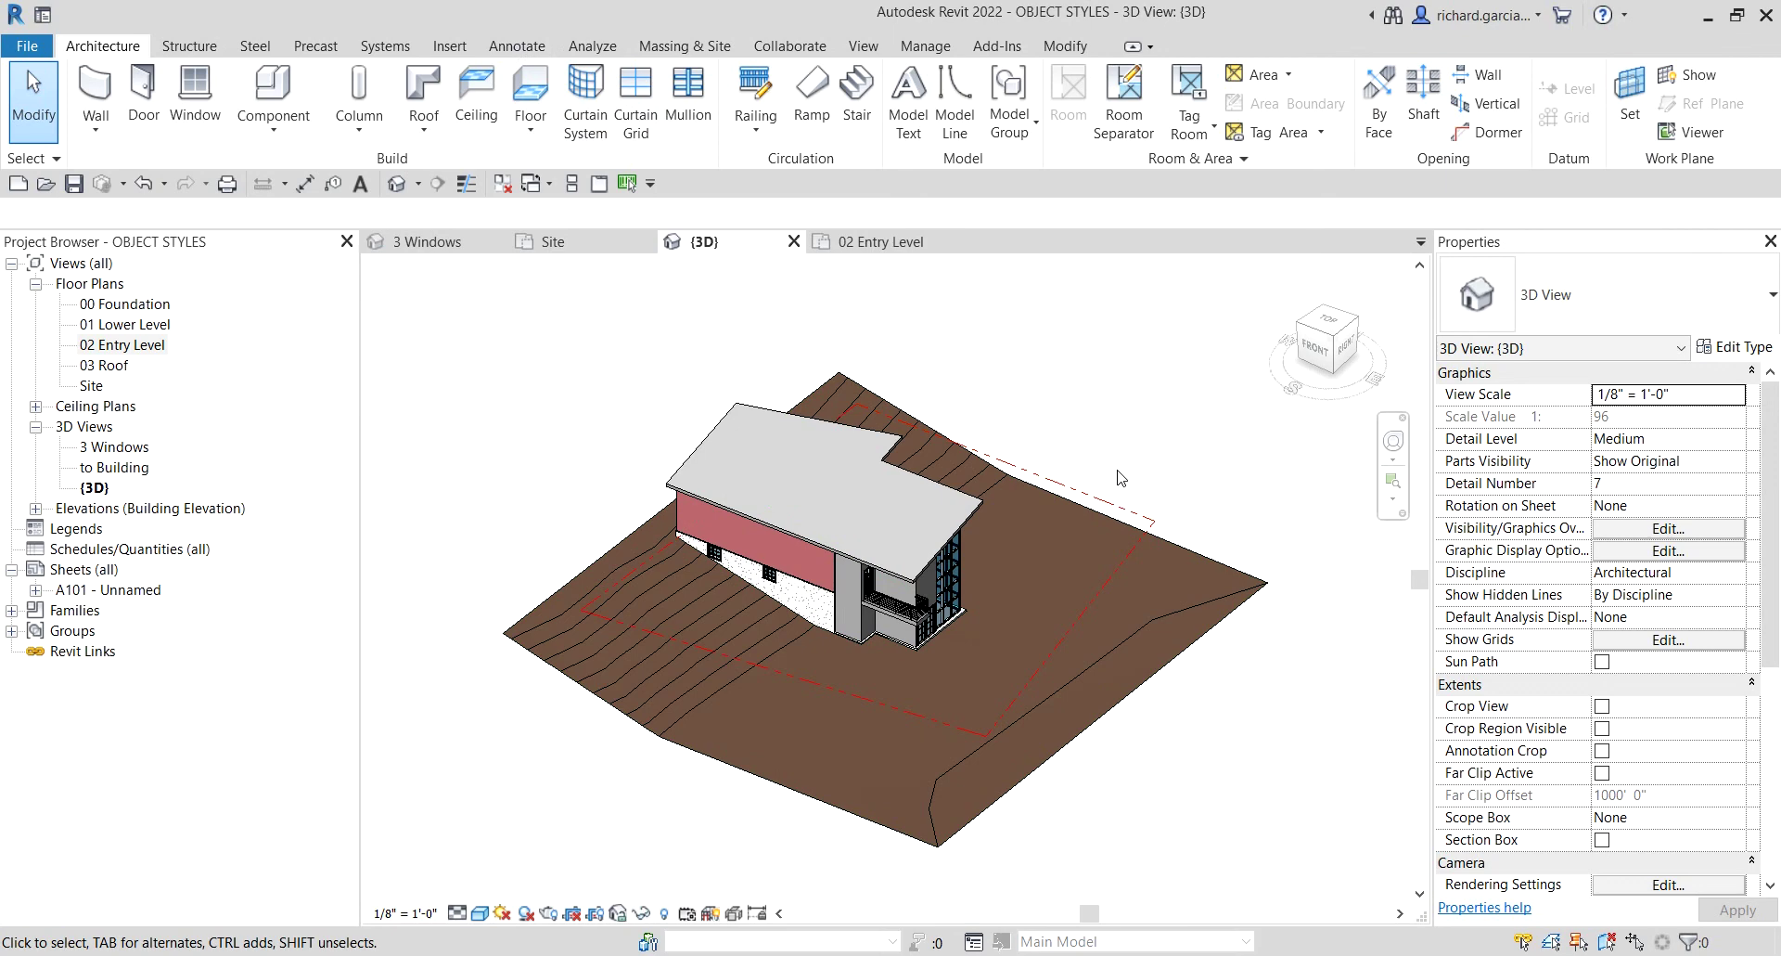
mouse_move(1119, 478)
middle_mouse_down("shift")
mouse_move(1118, 348)
mouse_move(1110, 643)
mouse_move(1129, 480)
middle_mouse_up("shift")
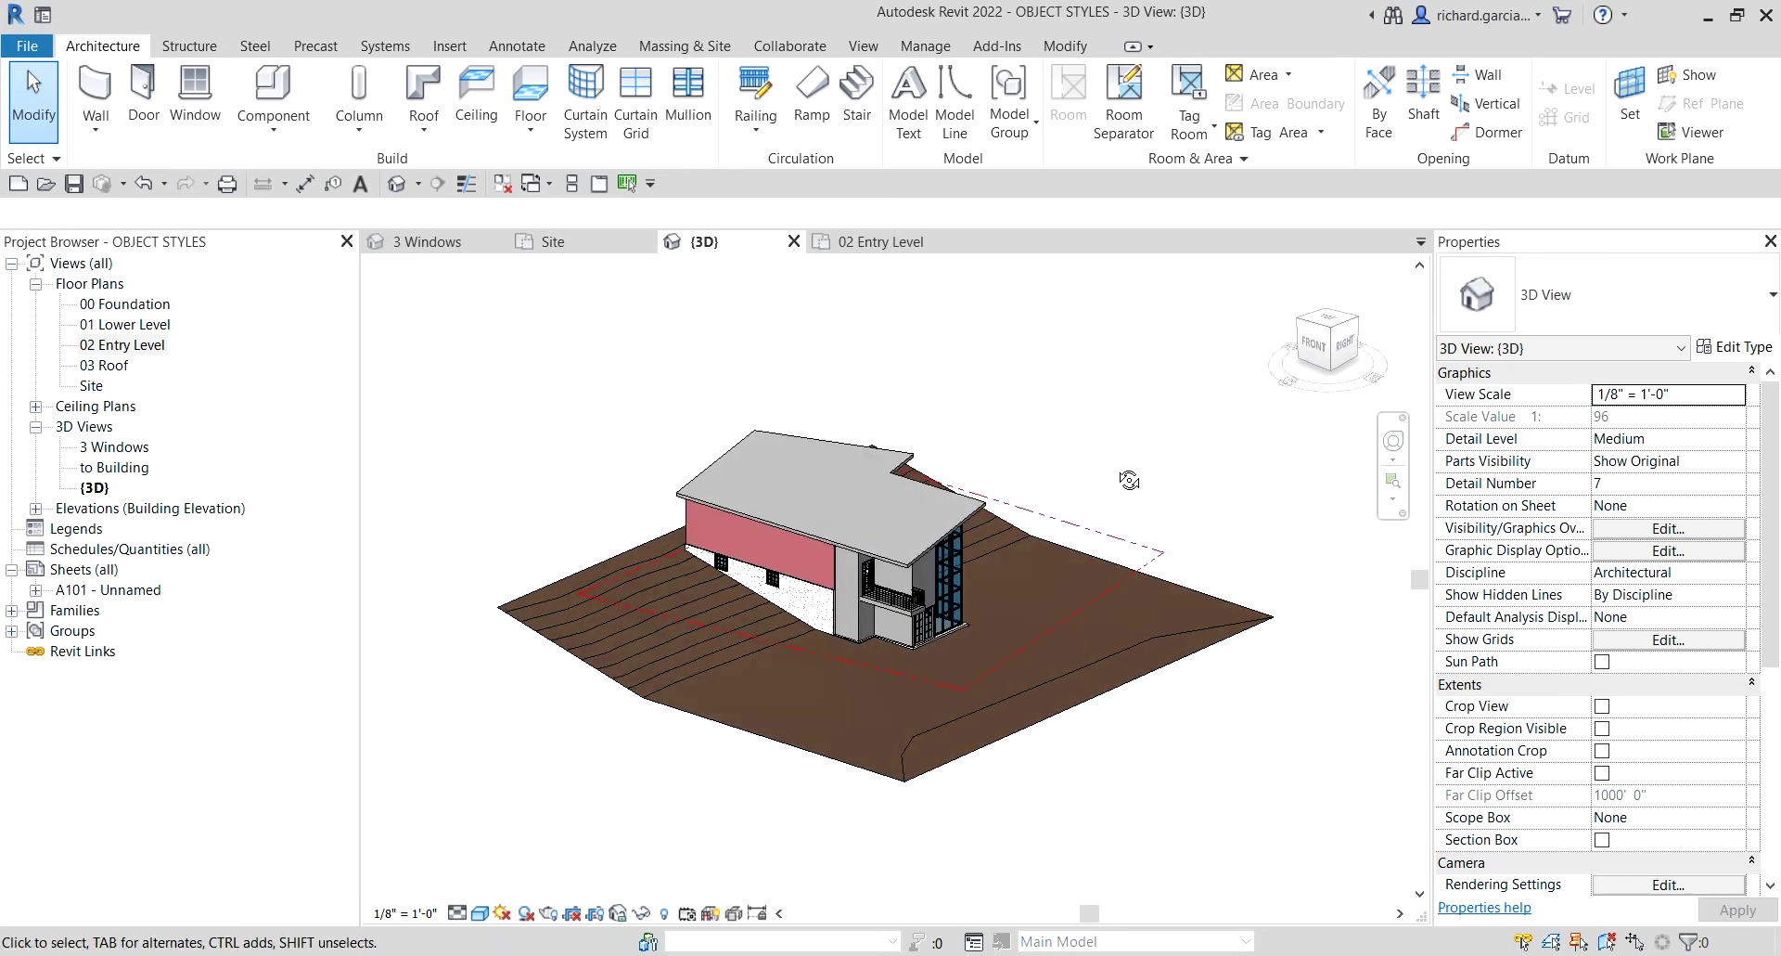
Step: Close the 3 Windows view and tile the remaining views with WT
left_click(501, 241)
key("w")
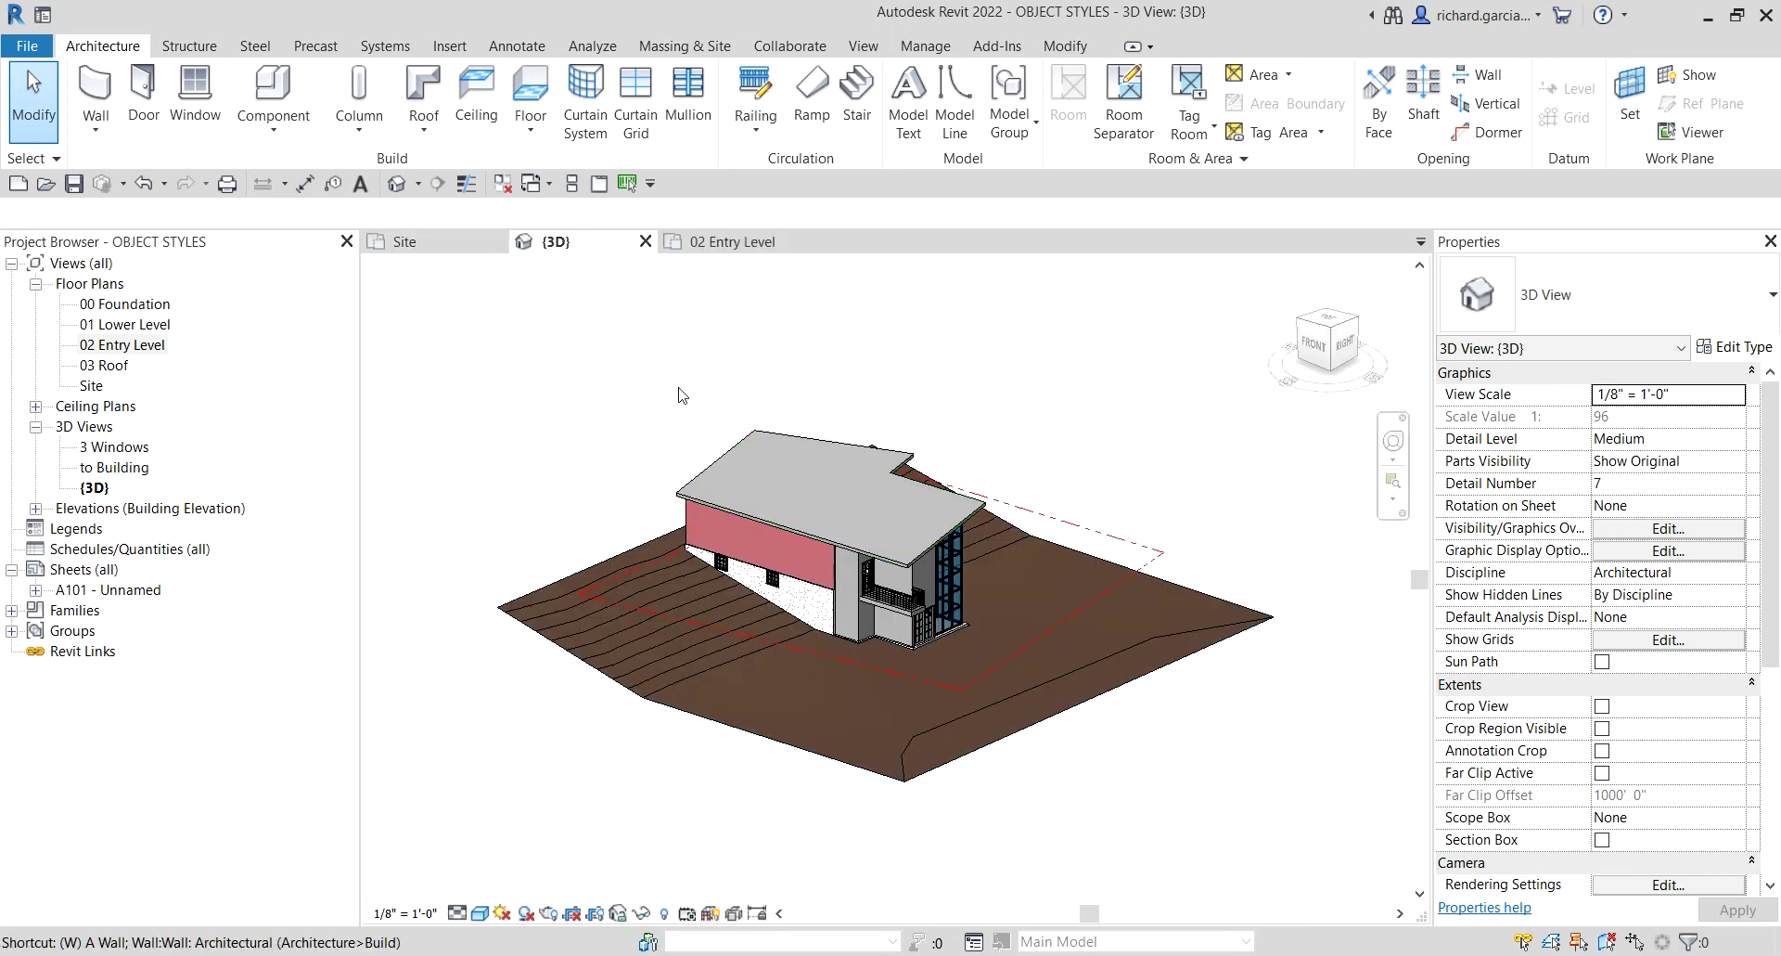
key("t")
Step: Pan the {3D}, 02 Entry Level and Site panes so each shows the red dashed setback loop
middle_click_drag(716, 502, 605, 381)
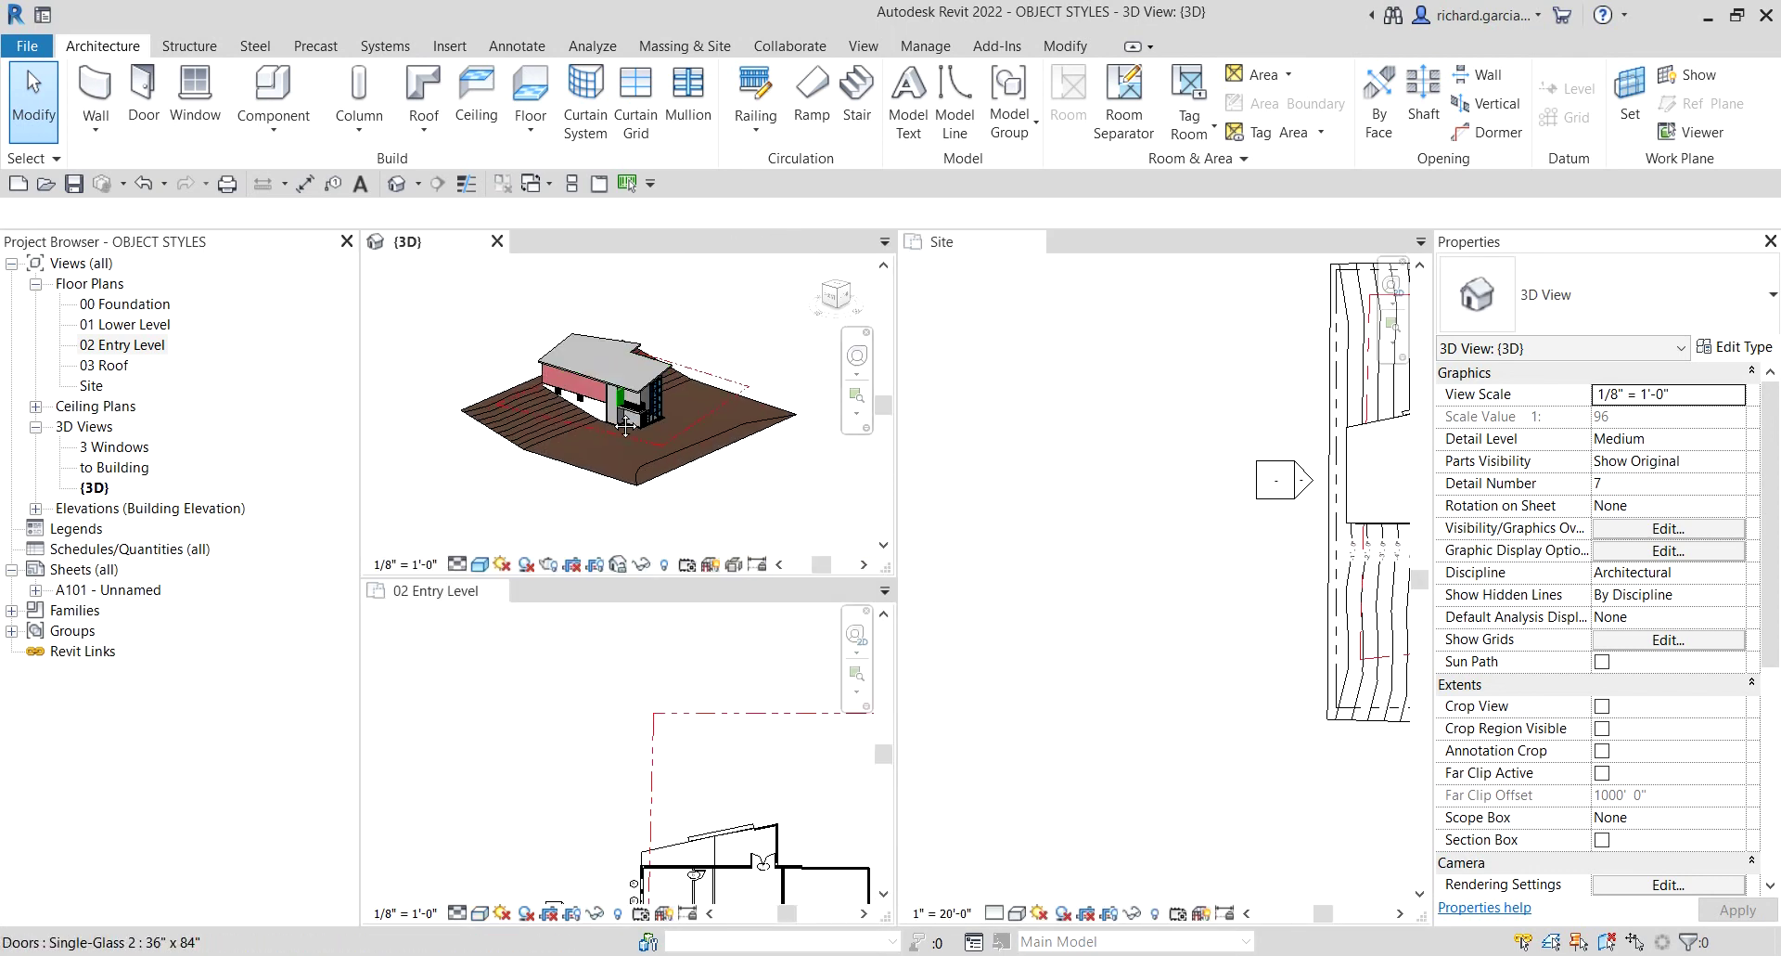
scroll(649, 743, "down", 2)
middle_click_drag(655, 768, 541, 696)
left_click(967, 750)
mouse_move(967, 750)
middle_mouse_down()
mouse_move(1066, 747)
mouse_move(939, 768)
middle_mouse_up()
middle_click_drag(1113, 777, 1106, 790)
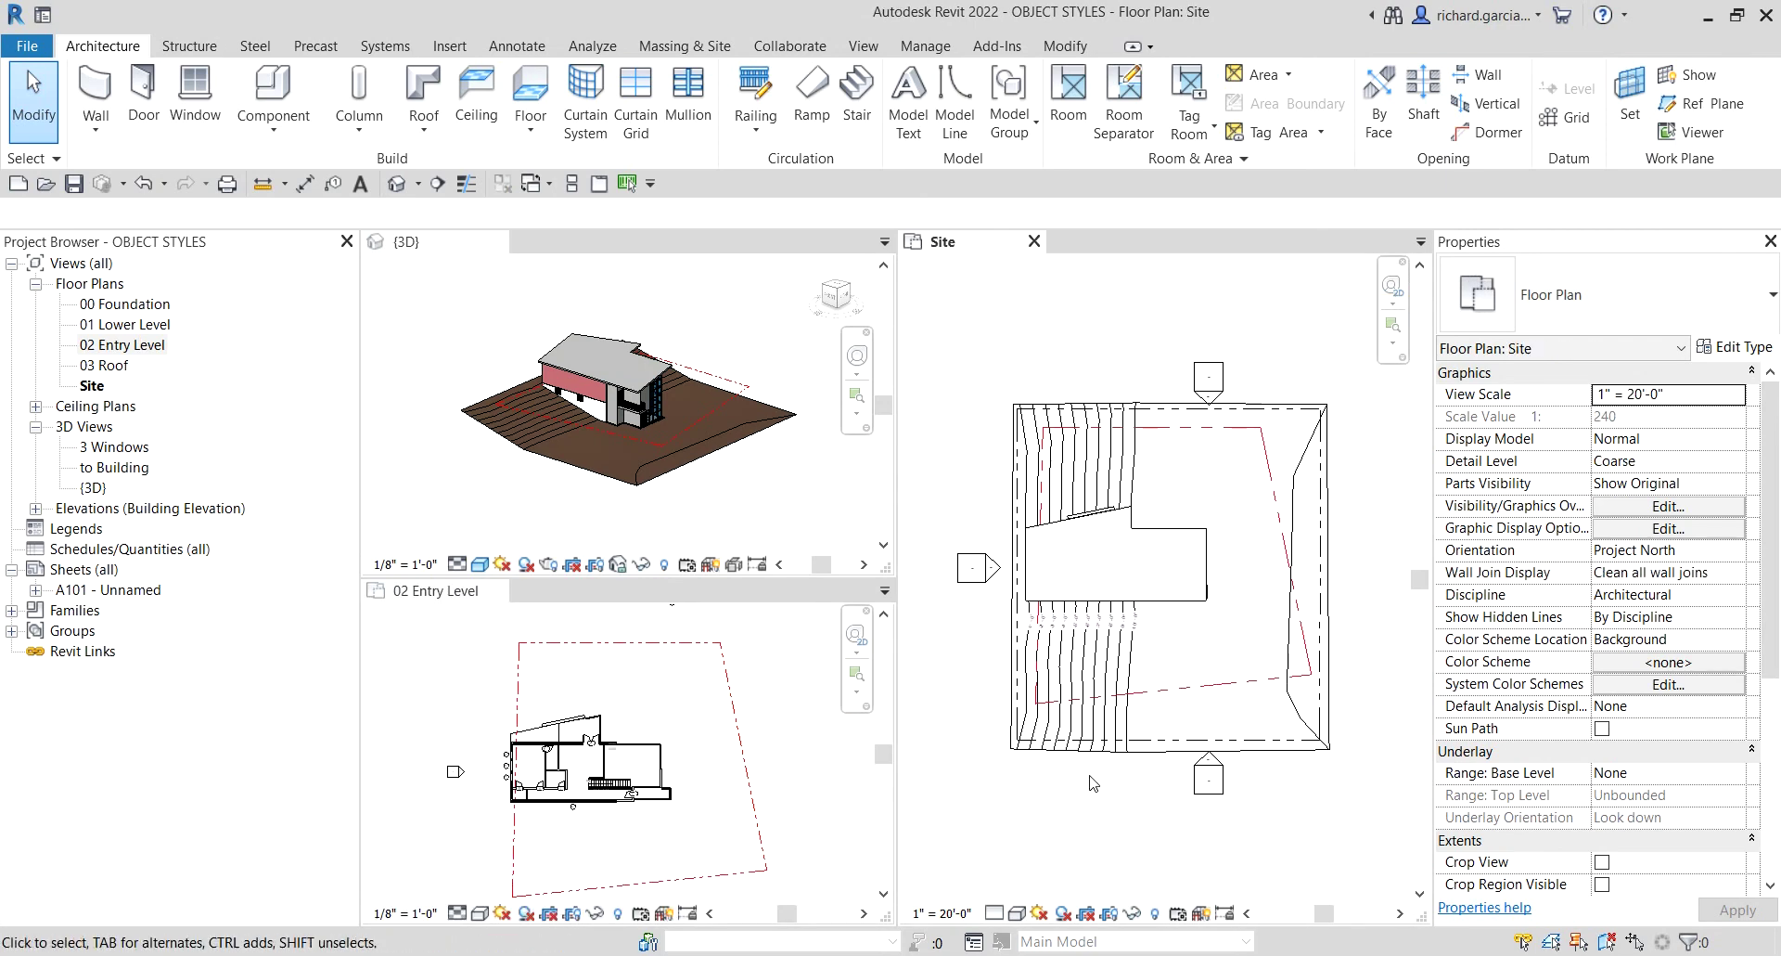